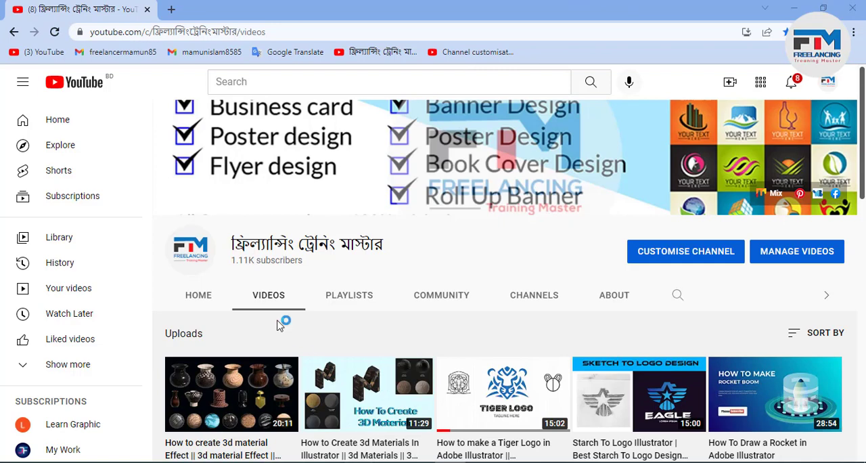
Step: Search Google for "monogram logo" in a new browser tab and look over the results
{"action": "left_click", "coordinate": [171, 10]}
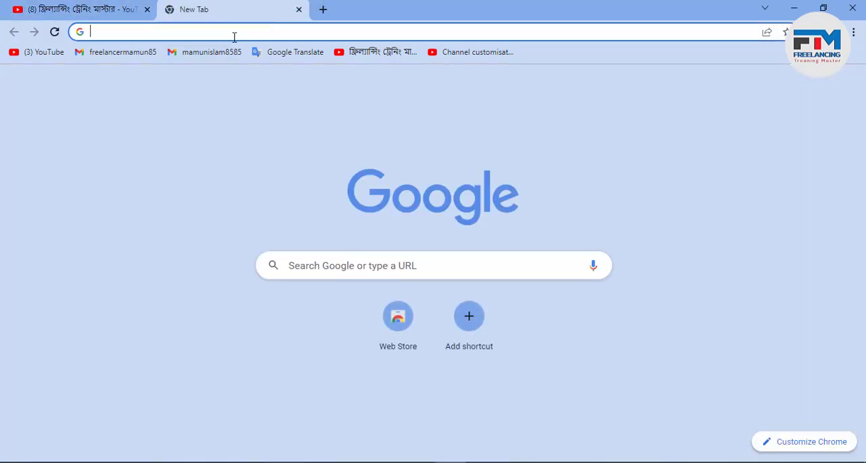
{"action": "left_click", "coordinate": [235, 34]}
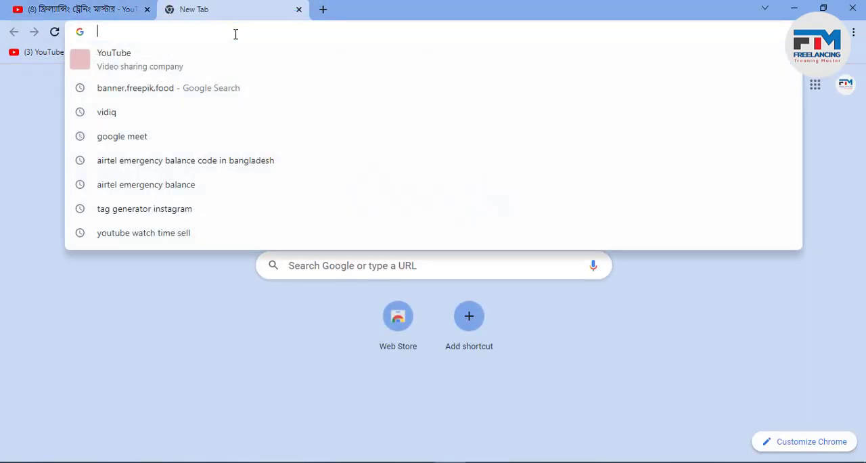
{"action": "type", "text": "monogram logo"}
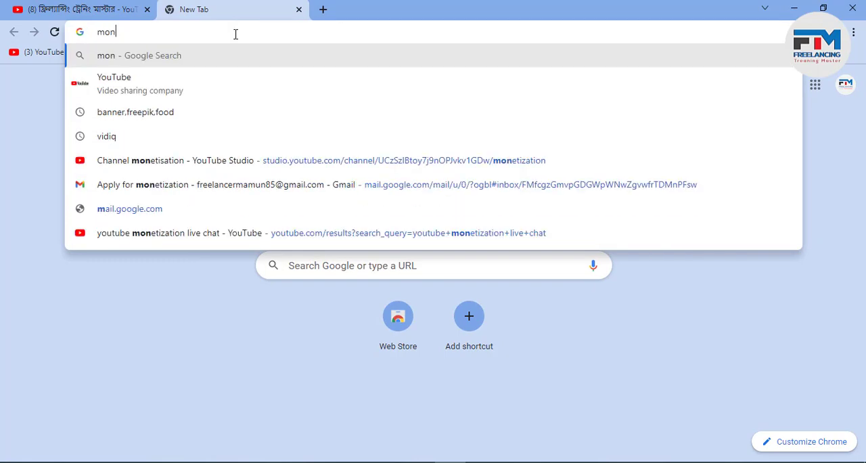
{"action": "key", "text": "Return"}
{"action": "scroll", "coordinate": [201, 226], "scroll_direction": "down", "scroll_amount": 4}
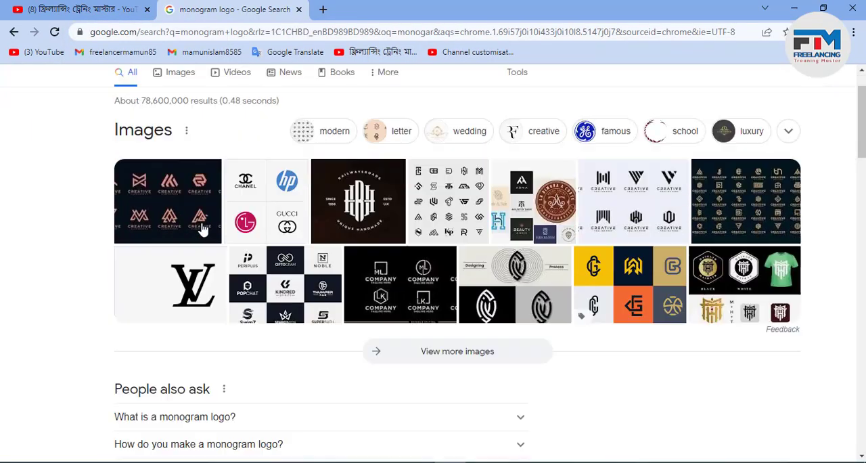
{"action": "scroll", "coordinate": [200, 228], "scroll_direction": "up", "scroll_amount": 2}
Step: Search for "what is a monogram logo" and read the featured definition
{"action": "left_click", "coordinate": [118, 83]}
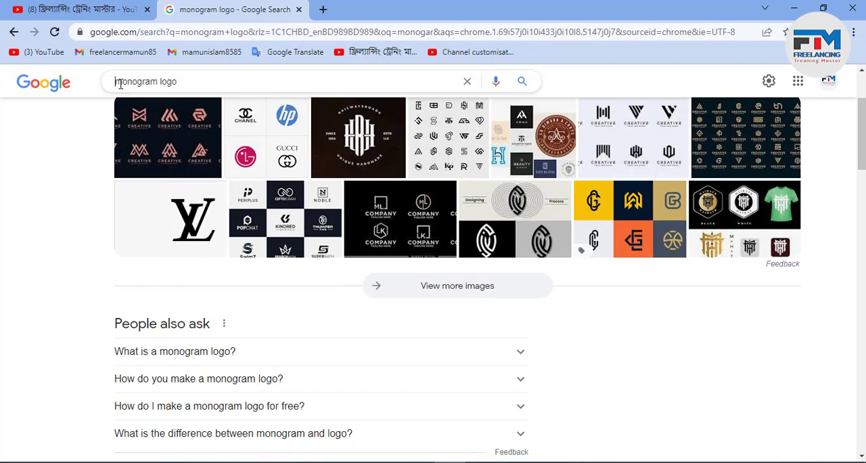
{"action": "type", "text": "What"}
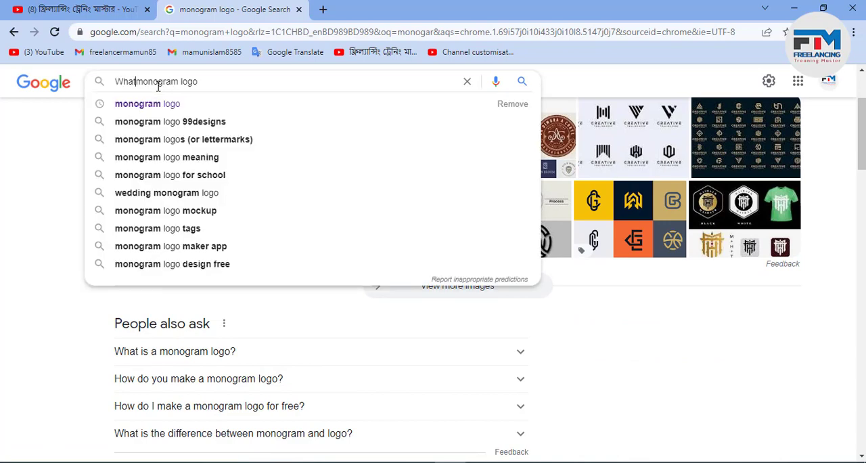
{"action": "key", "text": "Down"}
{"action": "key", "text": "Return"}
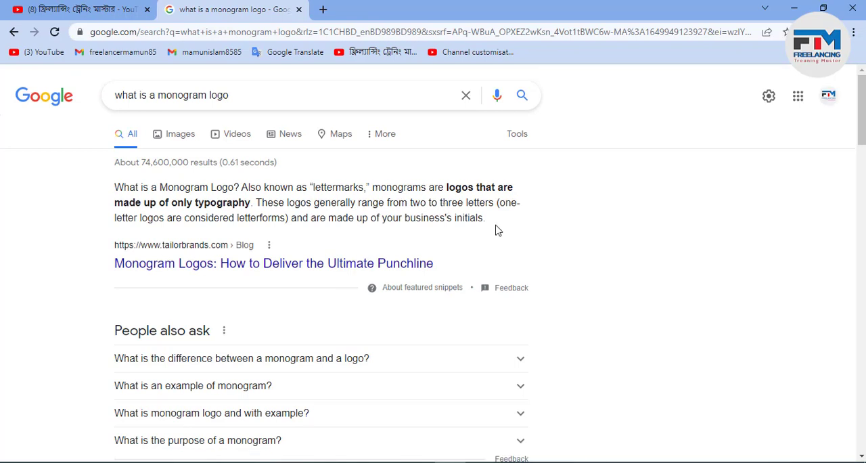
{"action": "left_click_drag", "start_coordinate": [483, 217], "coordinate": [105, 195]}
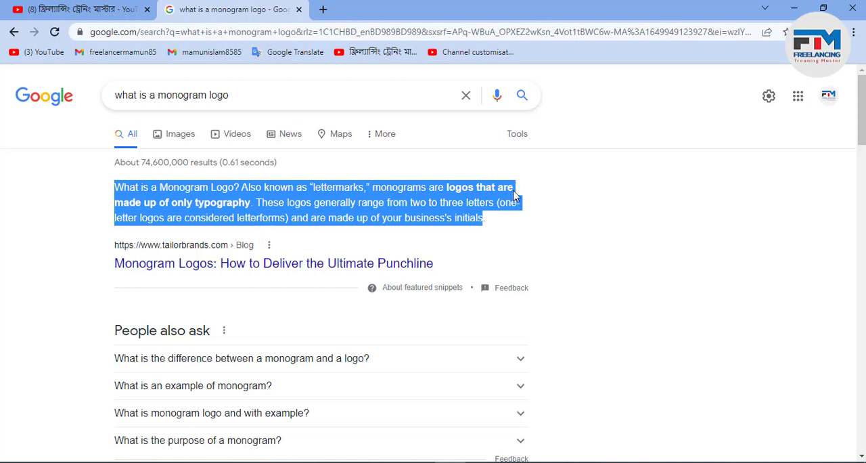
{"action": "left_click", "coordinate": [257, 204]}
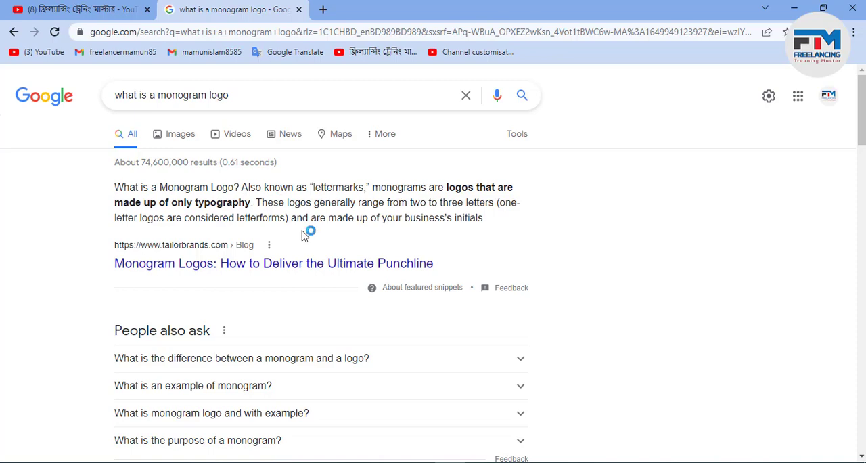
Step: Open the 99designs search result "the Best Monogram Logo Images"
{"action": "scroll", "coordinate": [303, 235], "scroll_direction": "down", "scroll_amount": 8}
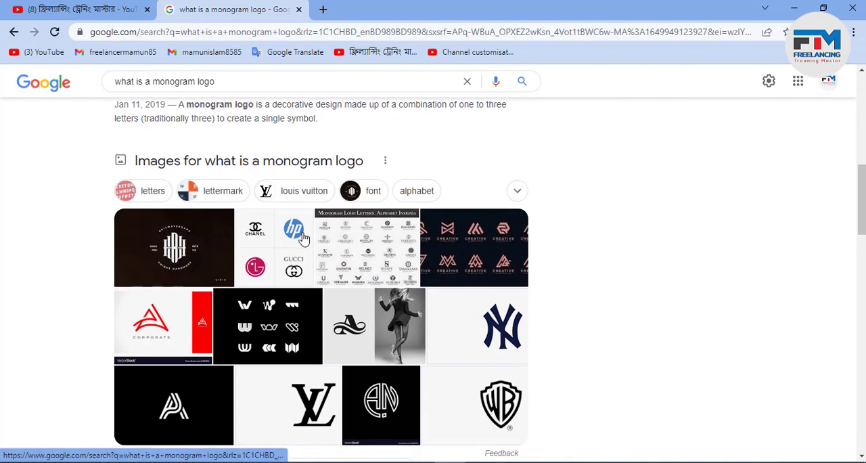
{"action": "scroll", "coordinate": [302, 237], "scroll_direction": "down", "scroll_amount": 5}
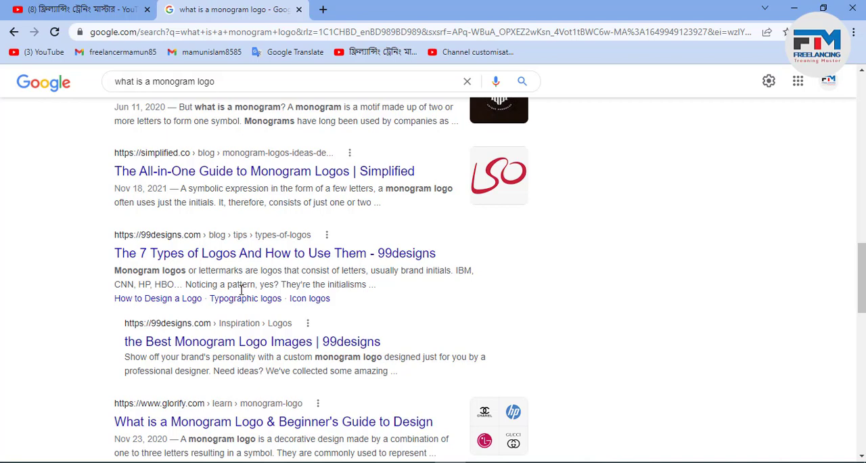
{"action": "left_click", "coordinate": [305, 352]}
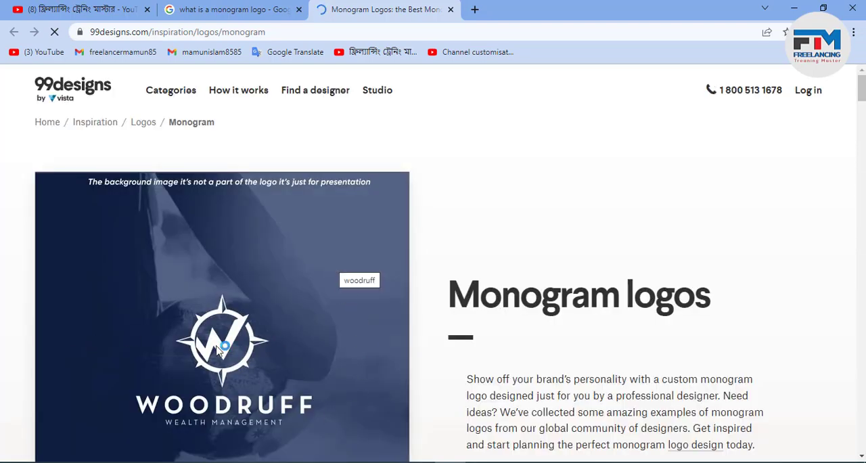
Step: Examine the example designs on the 99designs monogram logos page
{"action": "scroll", "coordinate": [218, 348], "scroll_direction": "down", "scroll_amount": 5}
{"action": "scroll", "coordinate": [238, 354], "scroll_direction": "down", "scroll_amount": 2}
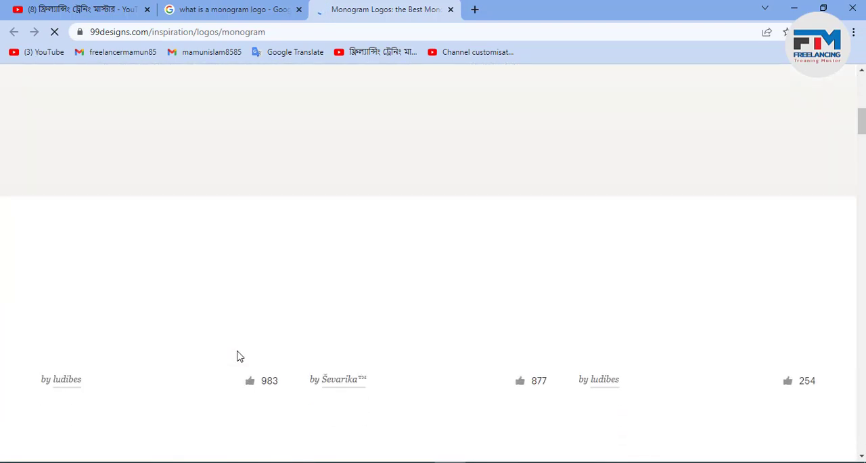
{"action": "scroll", "coordinate": [239, 347], "scroll_direction": "up", "scroll_amount": 7}
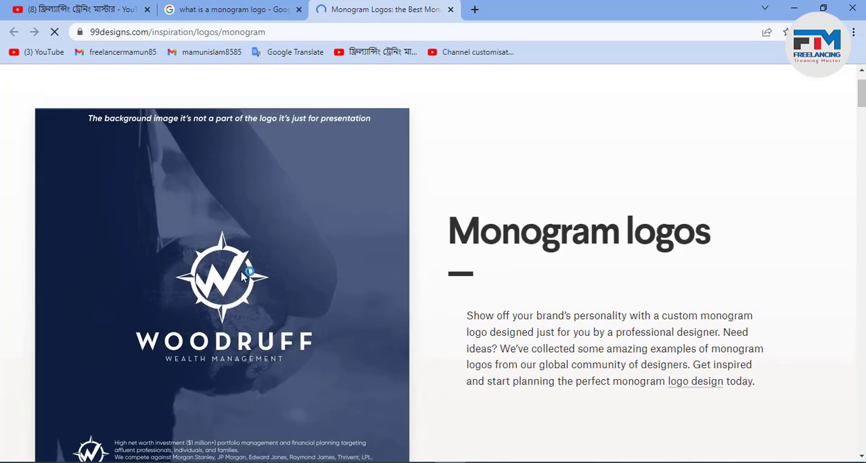
{"action": "scroll", "coordinate": [234, 276], "scroll_direction": "down", "scroll_amount": 4}
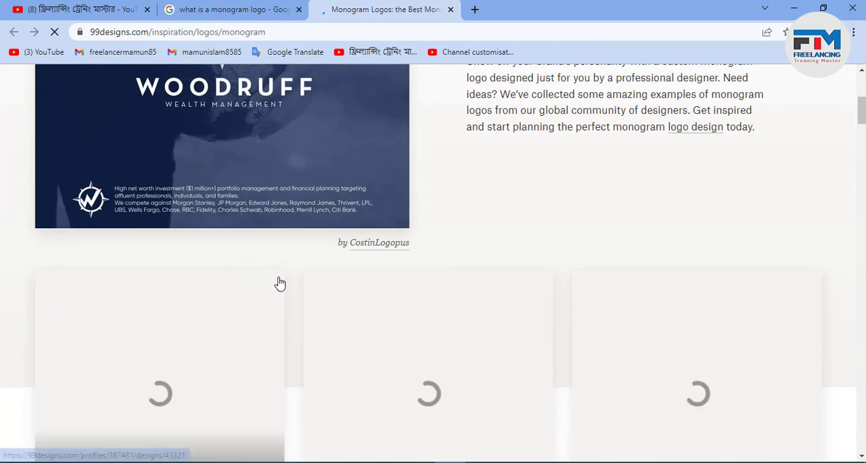
{"action": "scroll", "coordinate": [299, 352], "scroll_direction": "down", "scroll_amount": 2}
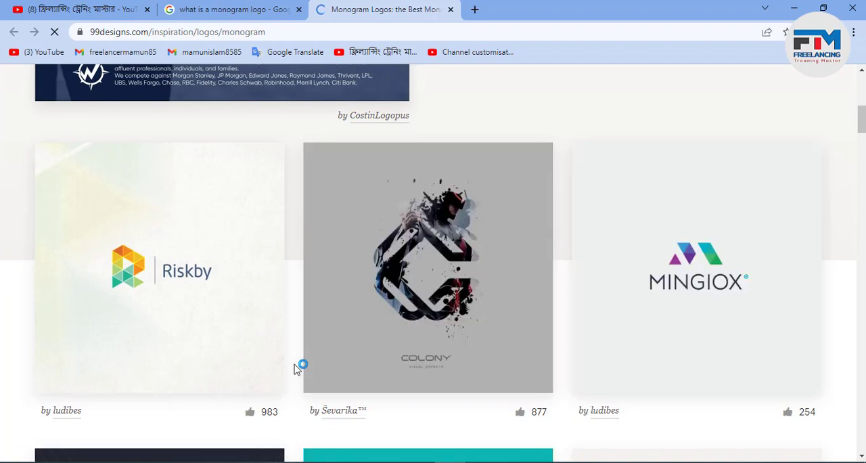
{"action": "scroll", "coordinate": [297, 367], "scroll_direction": "down", "scroll_amount": 5}
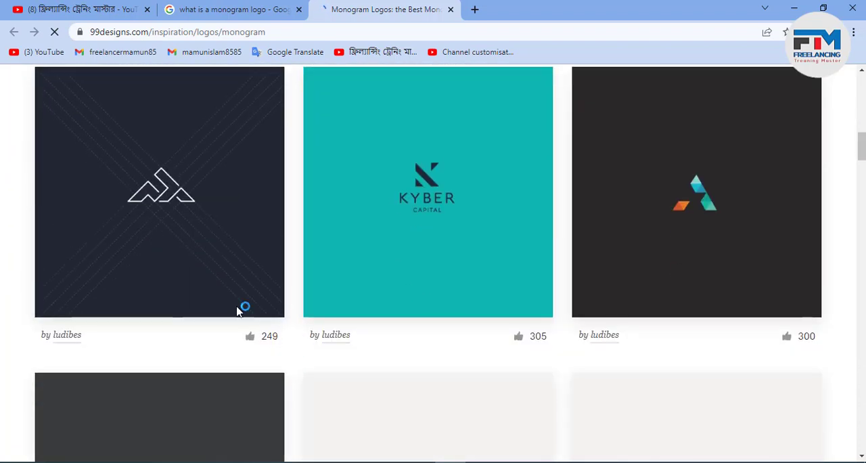
{"action": "scroll", "coordinate": [421, 296], "scroll_direction": "down", "scroll_amount": 5}
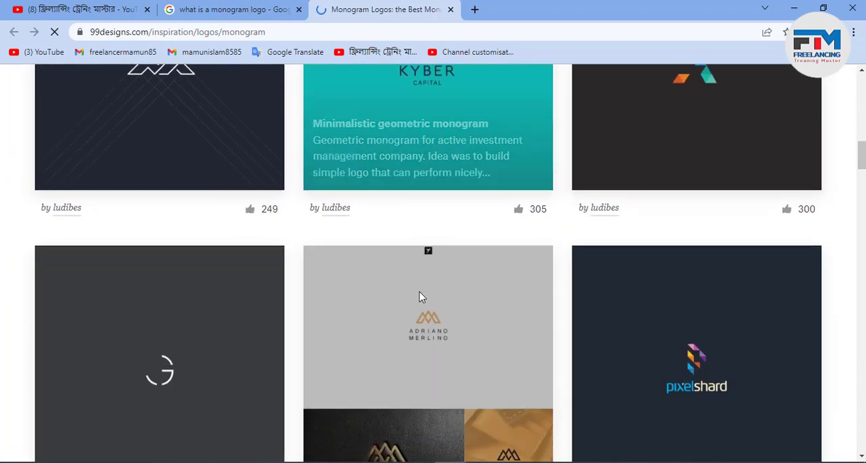
{"action": "scroll", "coordinate": [229, 313], "scroll_direction": "down", "scroll_amount": 5}
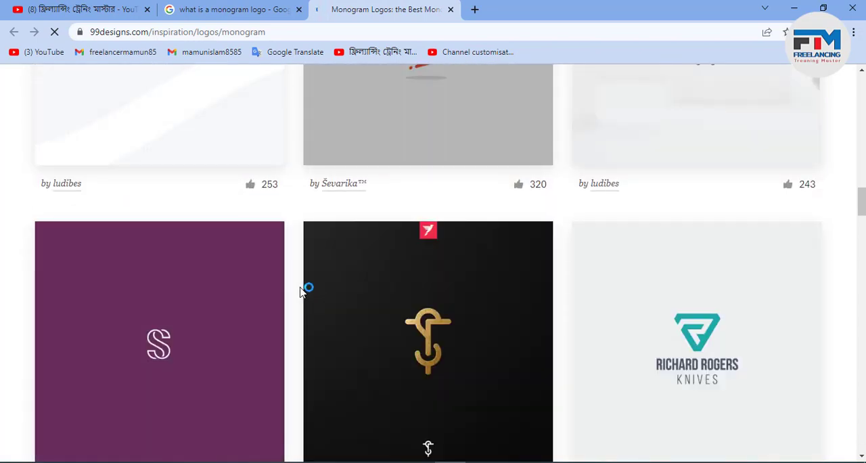
{"action": "scroll", "coordinate": [302, 290], "scroll_direction": "down", "scroll_amount": 4}
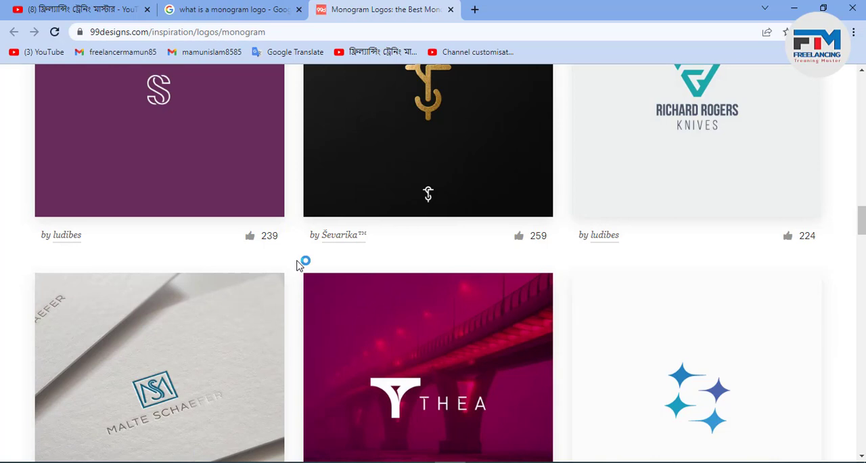
{"action": "scroll", "coordinate": [298, 264], "scroll_direction": "up", "scroll_amount": 2}
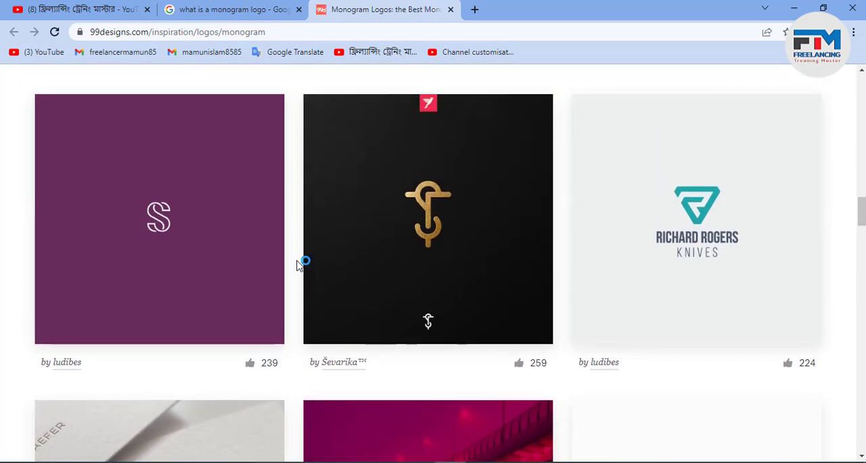
{"action": "mouse_move", "coordinate": [710, 188]}
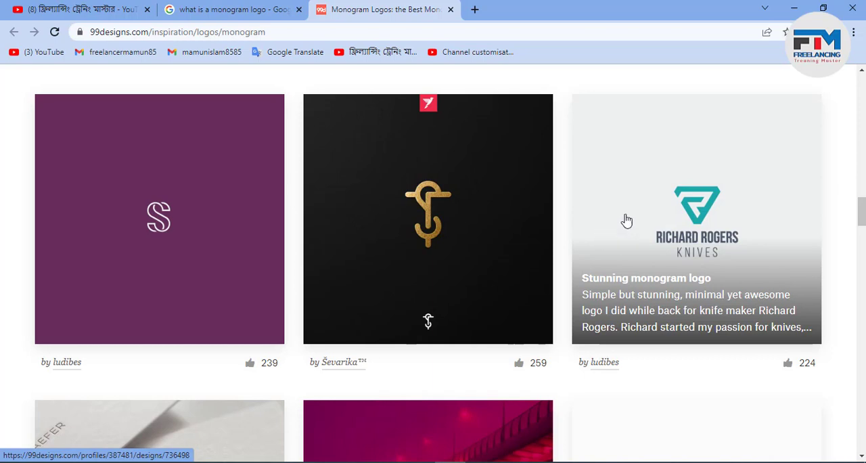
Step: Switch to Adobe Illustrator and create a new 1280 x 720 px document in RGB color mode
{"action": "left_click", "coordinate": [797, 7]}
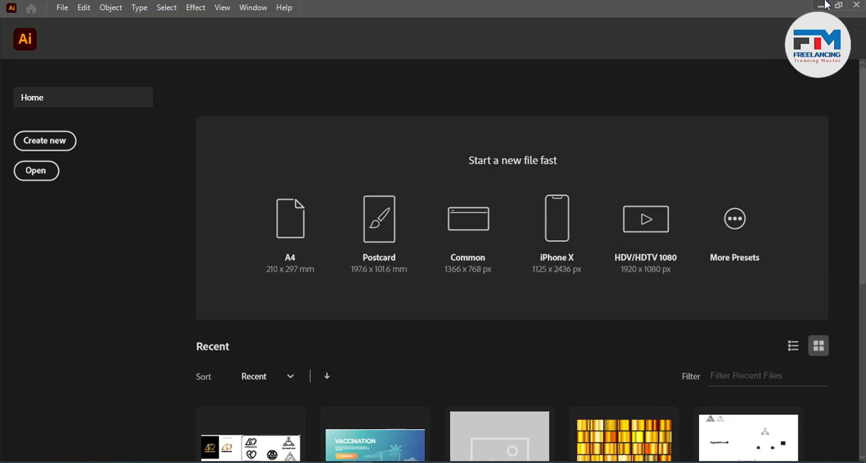
{"action": "left_click", "coordinate": [821, 4]}
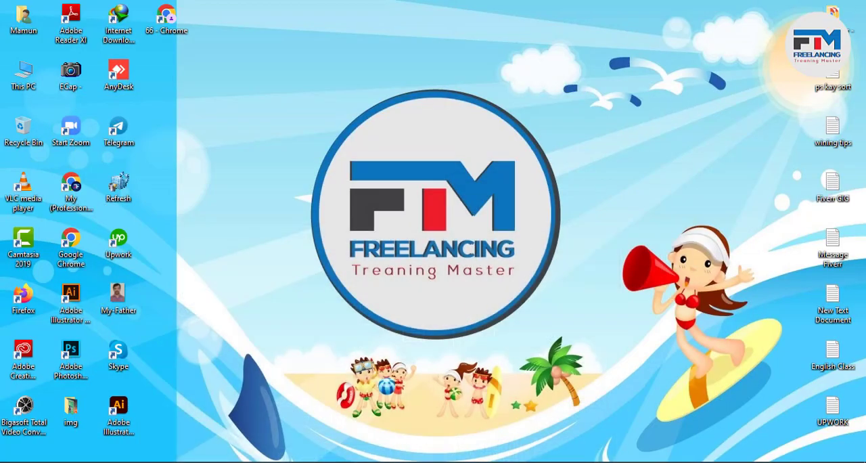
{"action": "left_click", "coordinate": [350, 461]}
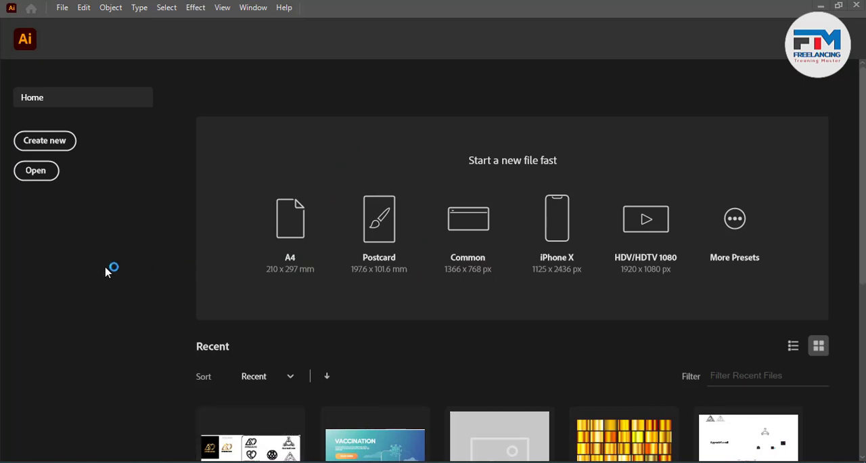
{"action": "left_click", "coordinate": [46, 142]}
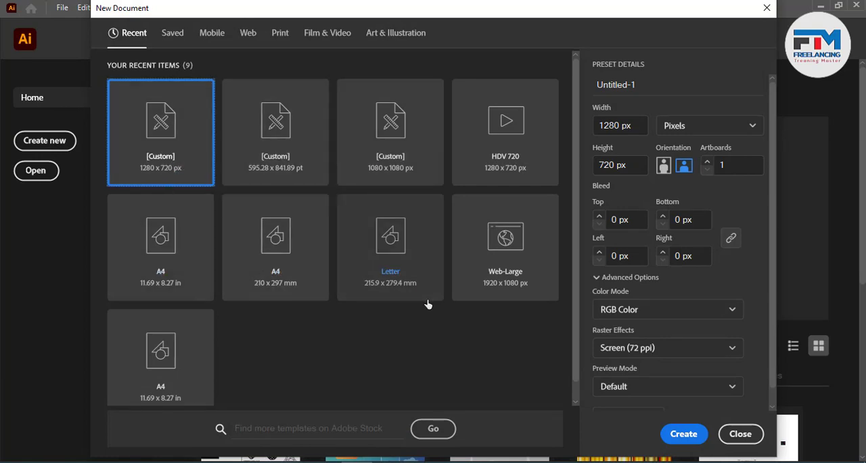
{"action": "left_click", "coordinate": [675, 437]}
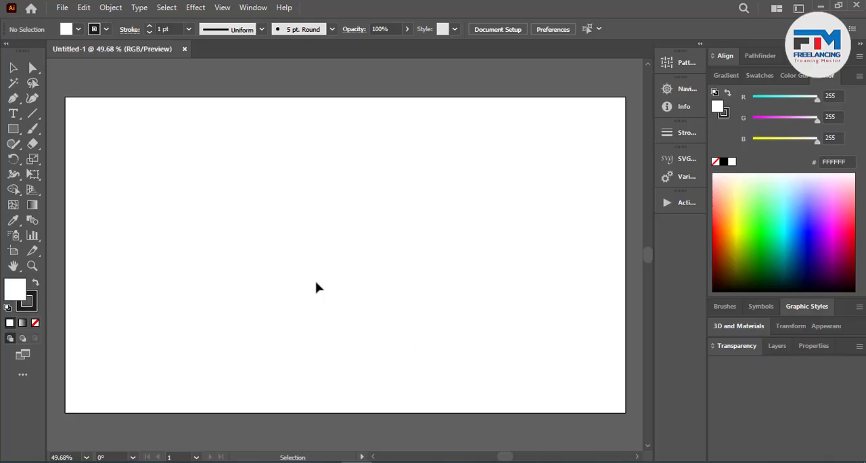
Step: Draw a circle with the Ellipse tool in the empty area above the artboard and move it further up
{"action": "scroll", "coordinate": [68, 161], "scroll_direction": "up", "scroll_amount": 5}
{"action": "left_click", "coordinate": [14, 132]}
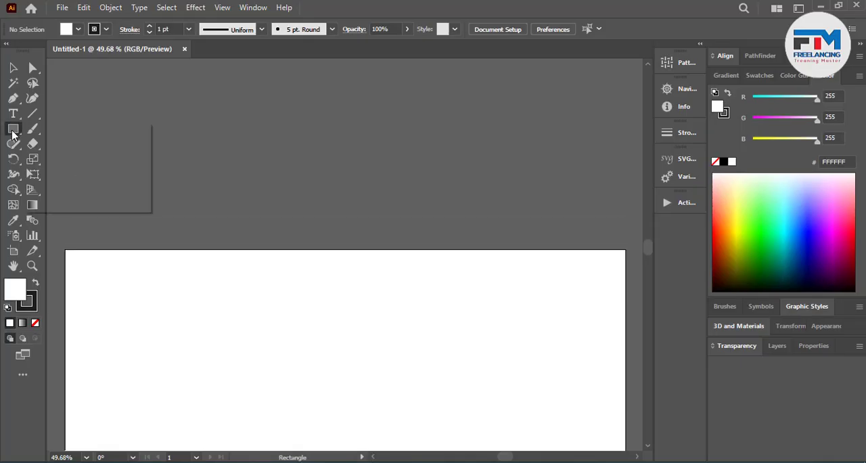
{"action": "left_click", "coordinate": [47, 160]}
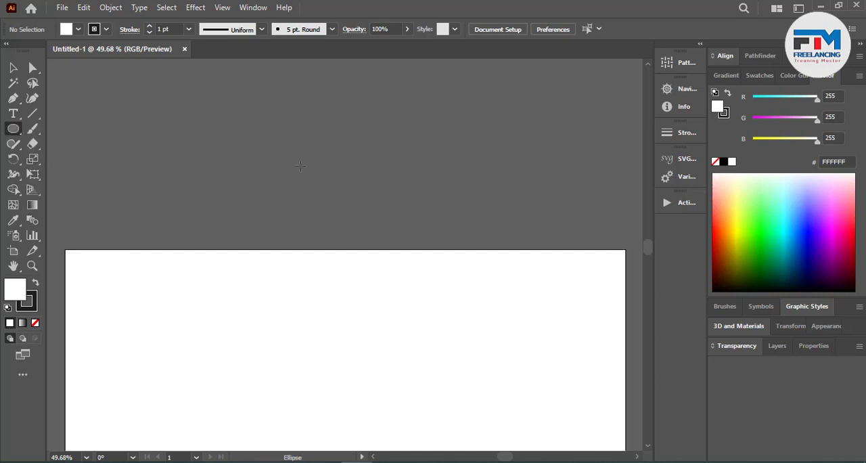
{"action": "left_click_drag", "start_coordinate": [316, 154], "coordinate": [392, 224]}
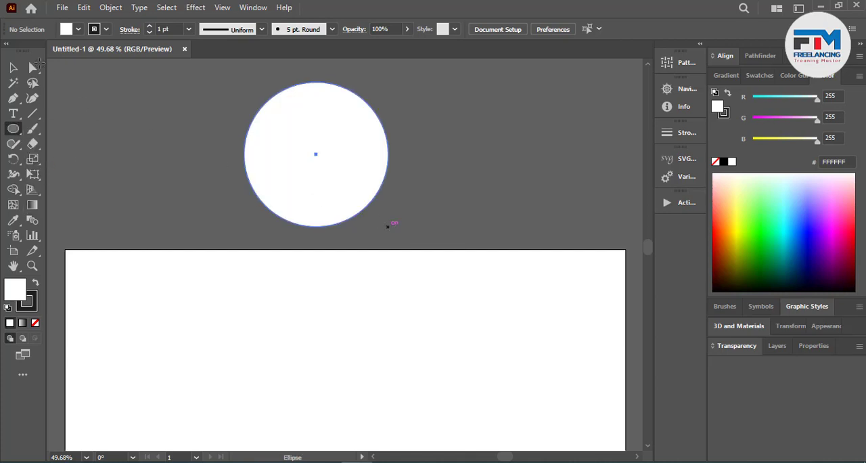
{"action": "left_click", "coordinate": [12, 68]}
{"action": "left_click", "coordinate": [242, 180]}
{"action": "scroll", "coordinate": [332, 280], "scroll_direction": "up", "scroll_amount": 6}
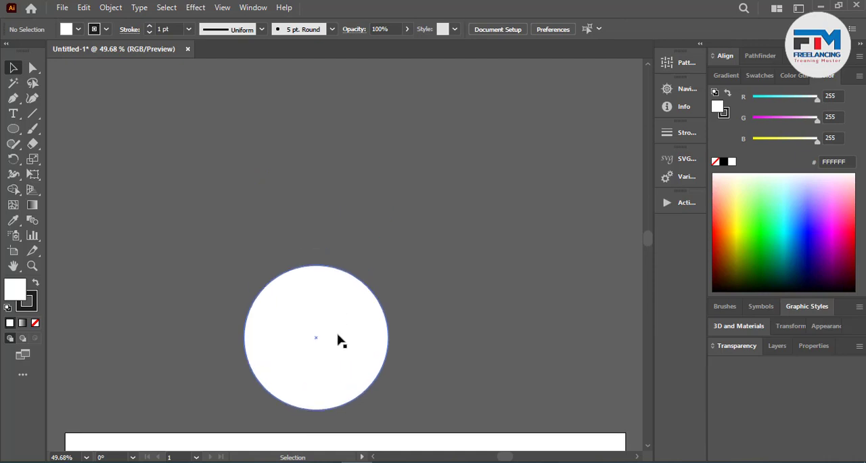
{"action": "left_click_drag", "start_coordinate": [376, 368], "coordinate": [381, 240]}
{"action": "left_click", "coordinate": [436, 249]}
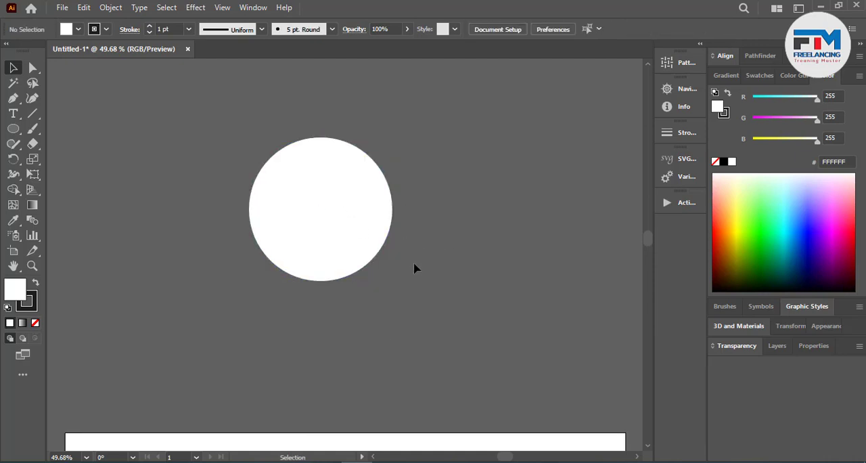
Step: Remove the white fill from the circle, keeping only its black outline
{"action": "scroll", "coordinate": [268, 223], "scroll_direction": "up", "scroll_amount": 2}
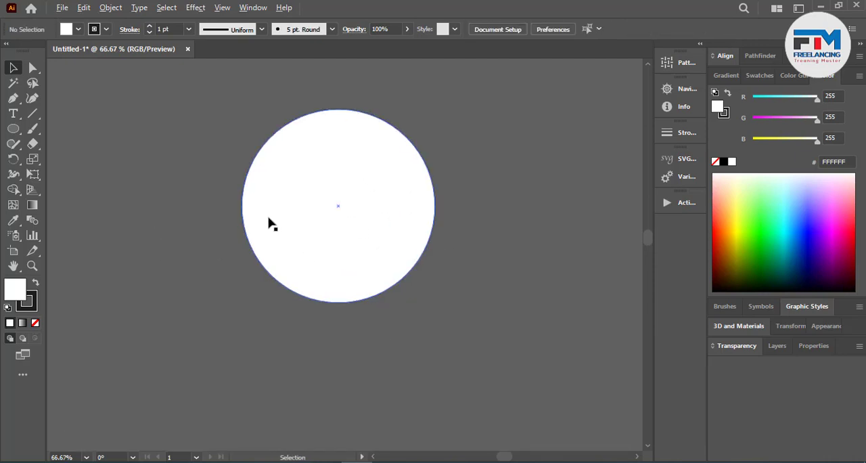
{"action": "scroll", "coordinate": [325, 267], "scroll_direction": "up", "scroll_amount": 2}
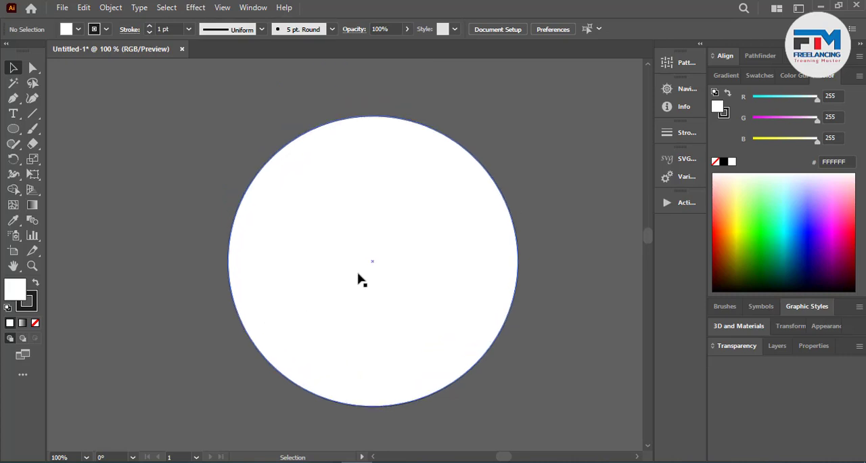
{"action": "left_click", "coordinate": [374, 292]}
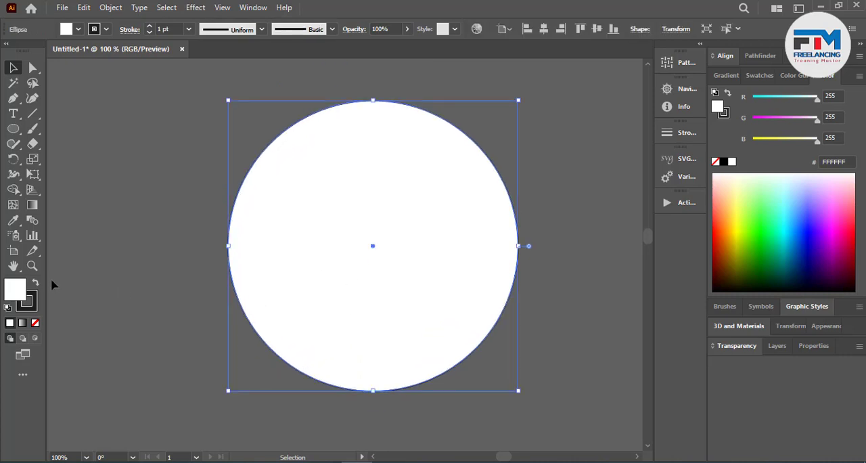
{"action": "left_click", "coordinate": [35, 323]}
{"action": "left_click", "coordinate": [220, 148]}
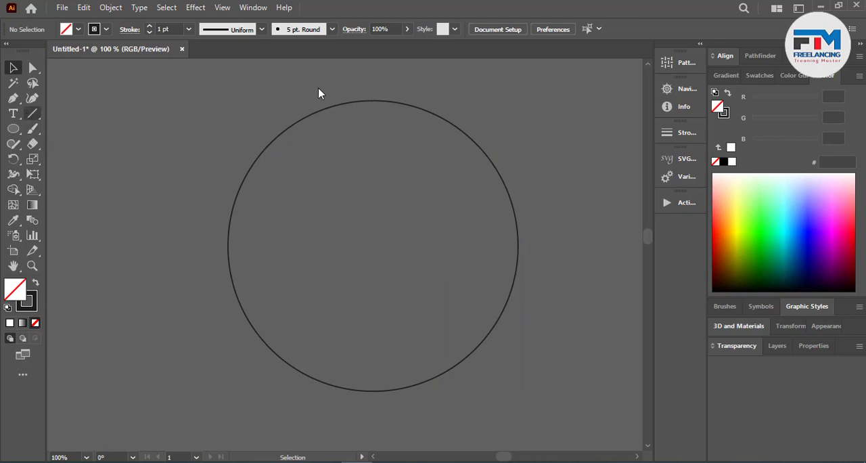
Step: Draw two vertical lines crossing the full height of the circle and move them closer together near its middle
{"action": "key", "text": "backslash"}
{"action": "left_click_drag", "start_coordinate": [320, 88], "coordinate": [321, 421]}
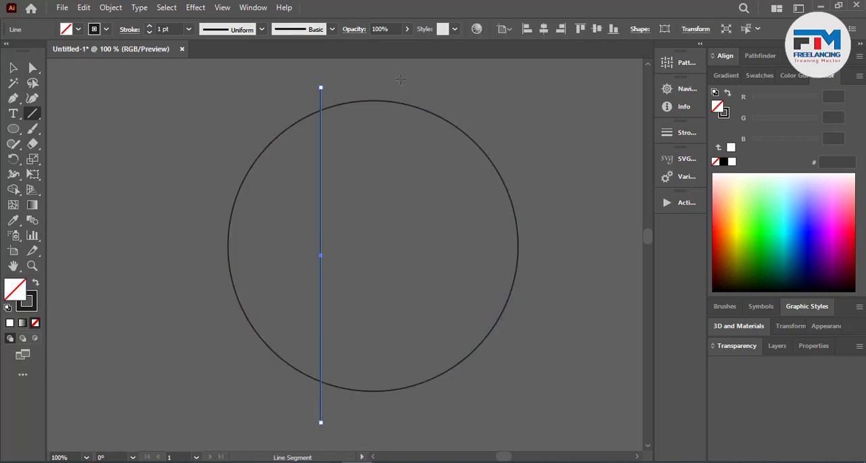
{"action": "left_click_drag", "start_coordinate": [401, 79], "coordinate": [401, 441]}
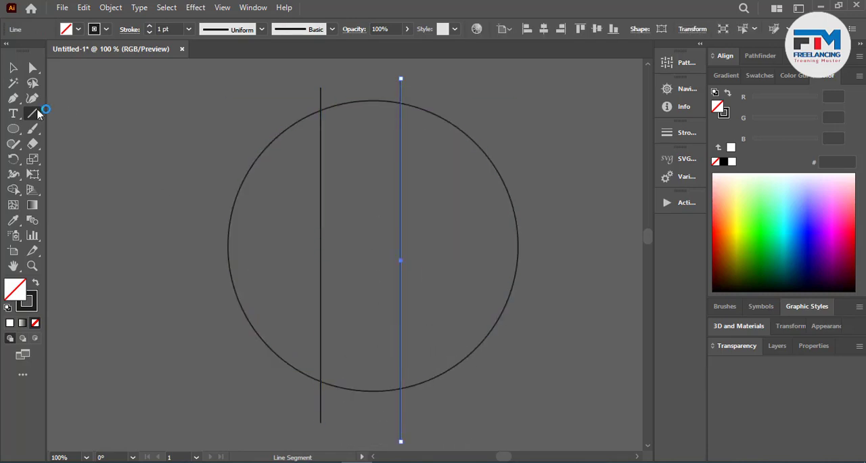
{"action": "left_click", "coordinate": [13, 68]}
{"action": "left_click", "coordinate": [306, 193]}
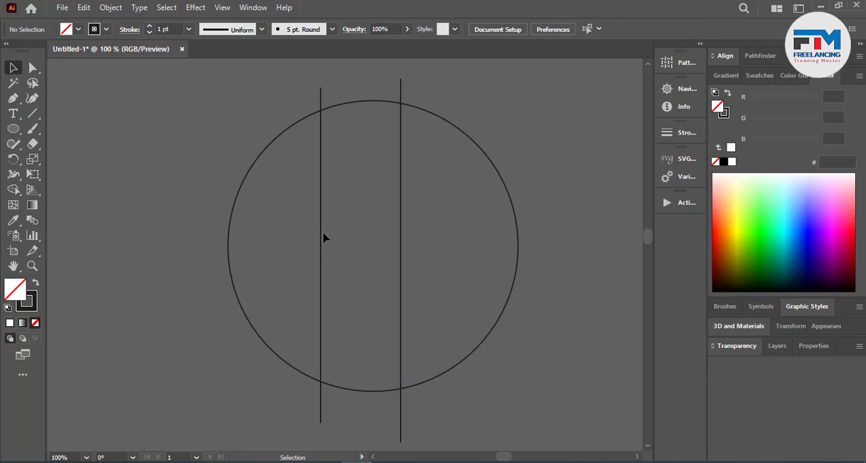
{"action": "left_click_drag", "start_coordinate": [323, 238], "coordinate": [385, 244]}
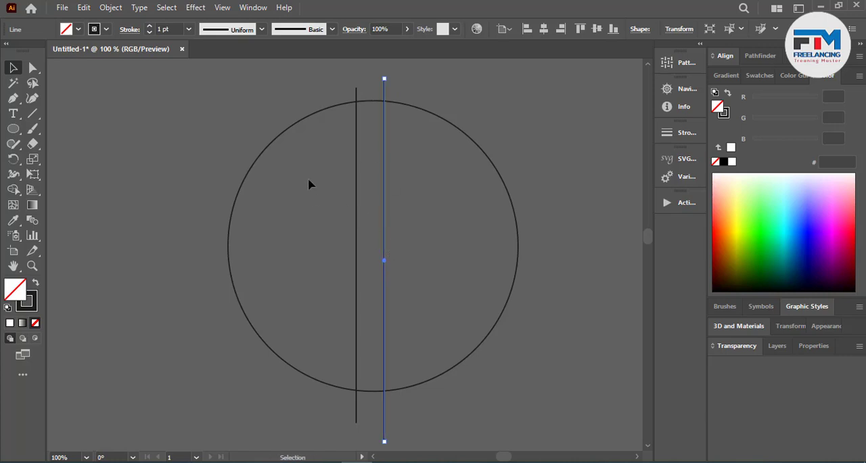
{"action": "left_click", "coordinate": [230, 150]}
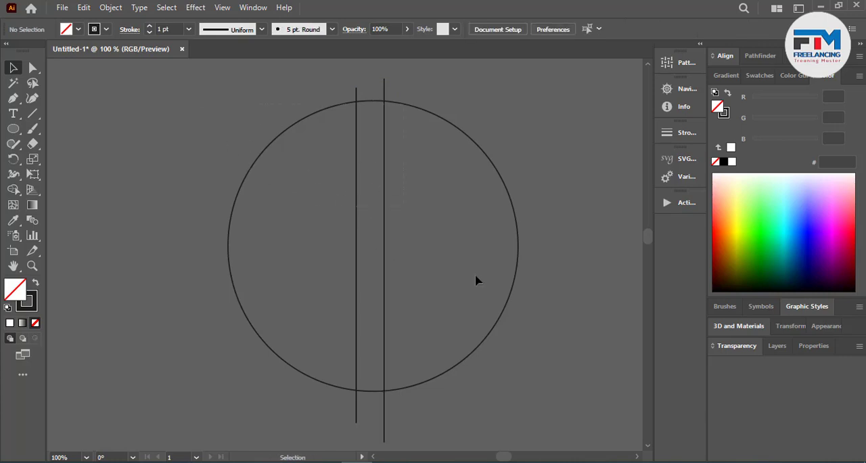
Step: Set the stroke weight of the circle and both vertical lines to 29 pt
{"action": "key", "text": "ctrl+a"}
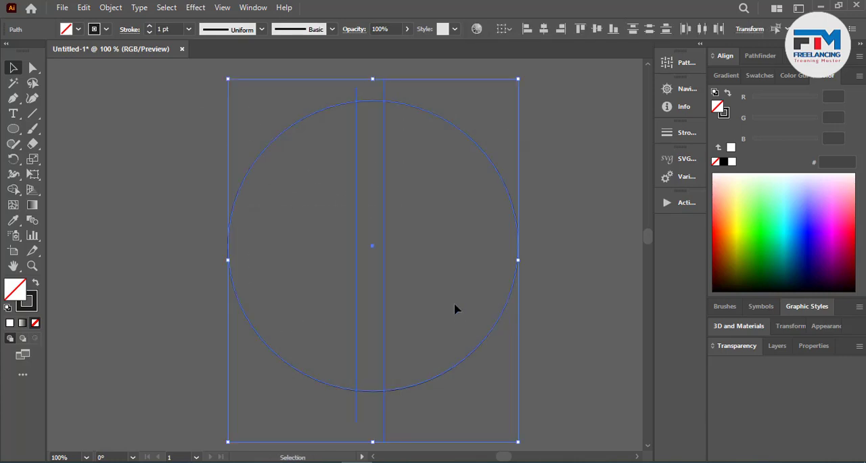
{"action": "left_click", "coordinate": [150, 28]}
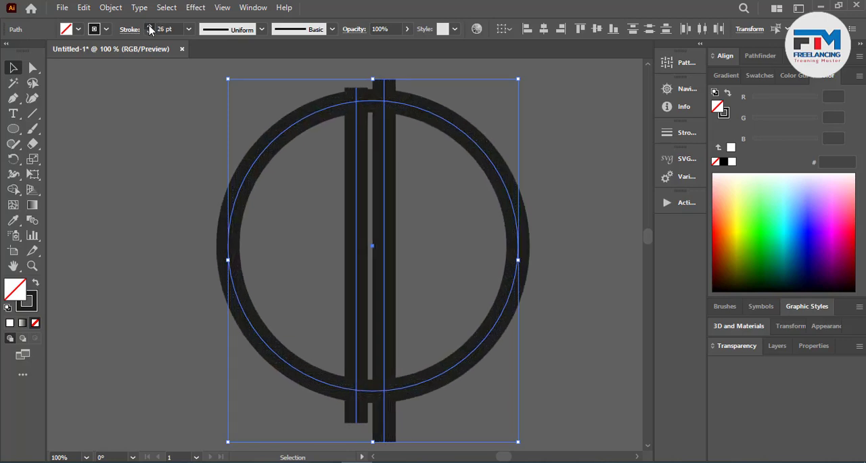
{"action": "left_click", "coordinate": [150, 27]}
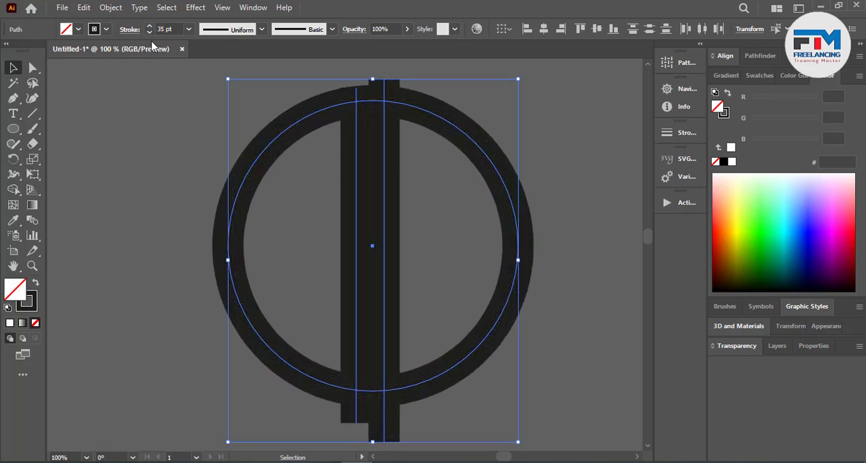
{"action": "left_click", "coordinate": [149, 33]}
{"action": "left_click", "coordinate": [157, 116]}
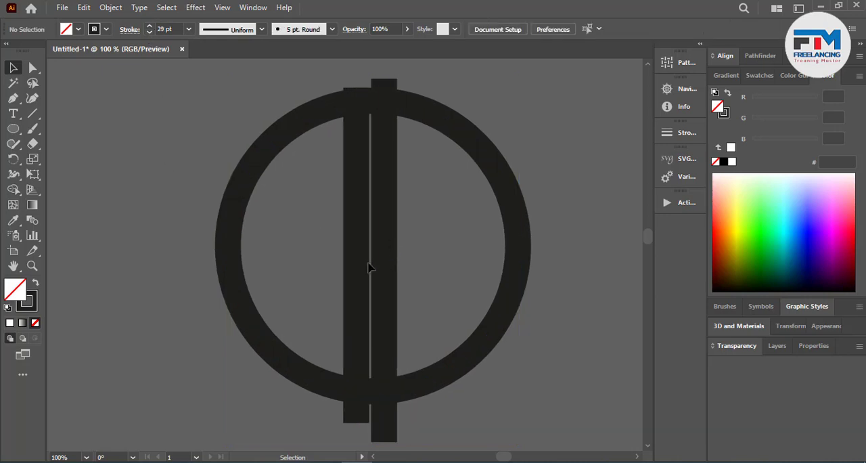
Step: Move the two thick vertical bars apart to leave a gap about as wide as a bar between them
{"action": "left_click_drag", "start_coordinate": [366, 268], "coordinate": [351, 260]}
{"action": "left_click_drag", "start_coordinate": [344, 261], "coordinate": [334, 263]}
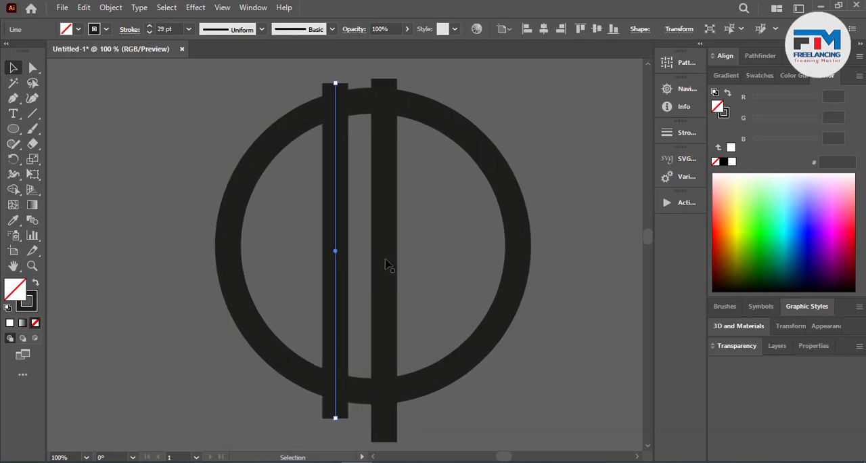
{"action": "left_click_drag", "start_coordinate": [387, 263], "coordinate": [394, 264]}
Step: Group the two vertical bars and center the circle horizontally on them
{"action": "key", "text": "ctrl+a"}
{"action": "key", "text": "a"}
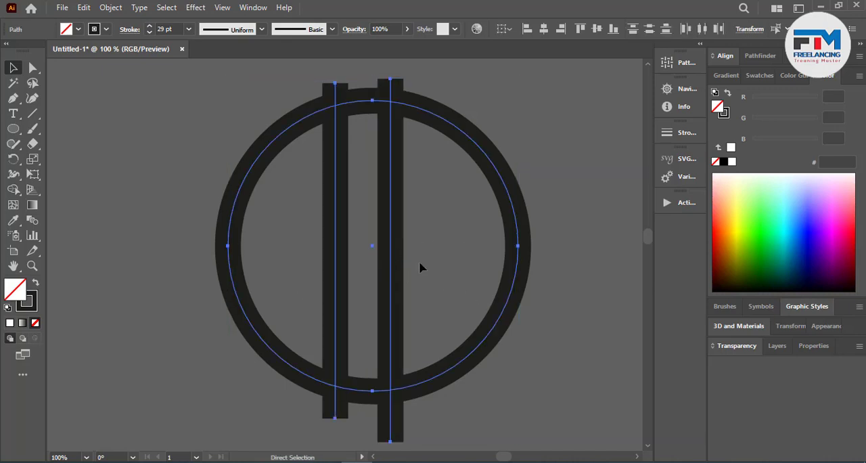
{"action": "left_click", "coordinate": [241, 305], "text": "shift"}
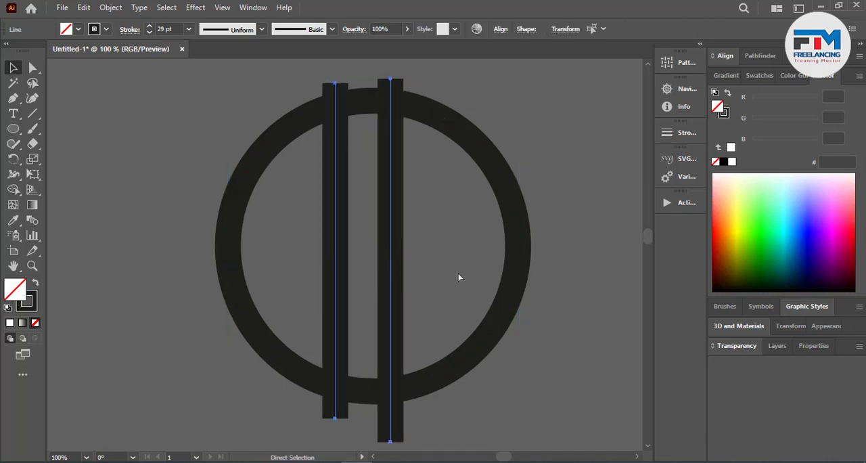
{"action": "key", "text": "v"}
{"action": "key", "text": "ctrl+a"}
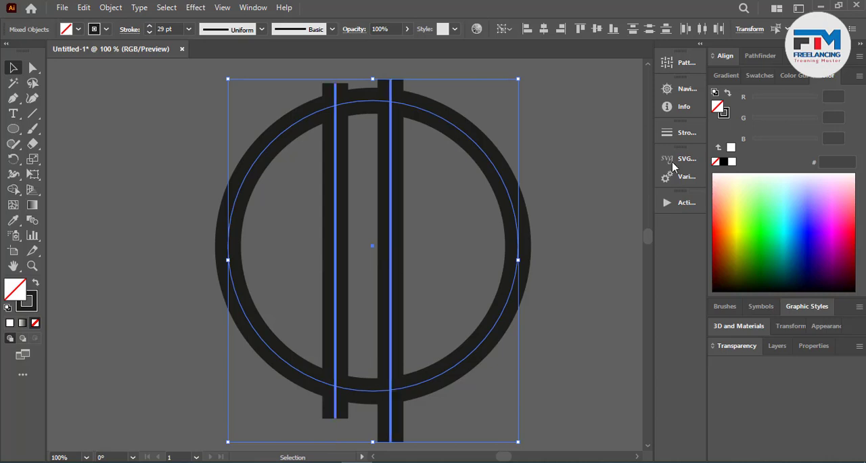
{"action": "left_click", "coordinate": [544, 30]}
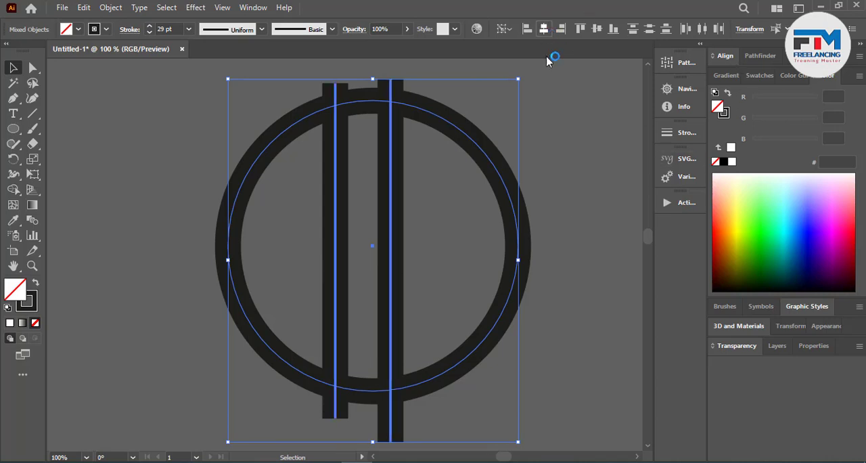
{"action": "left_click", "coordinate": [564, 137]}
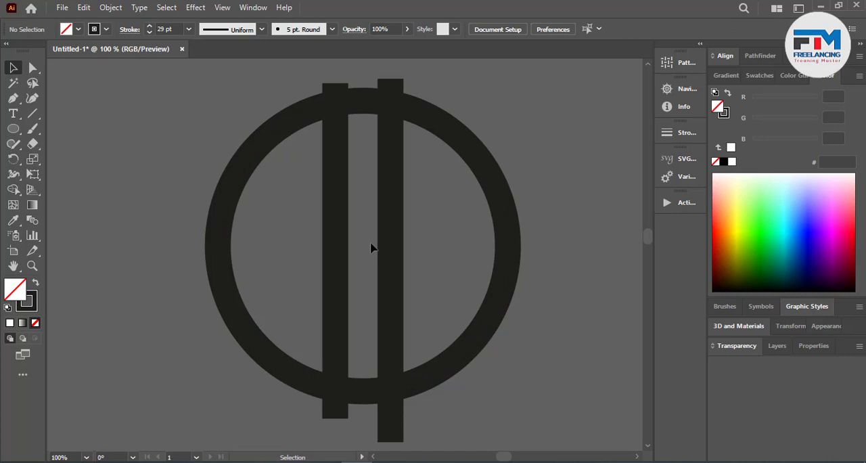
Step: Copy the circle in place and give the copy a white fill with no stroke
{"action": "left_click", "coordinate": [249, 158]}
{"action": "key", "text": "ctrl"}
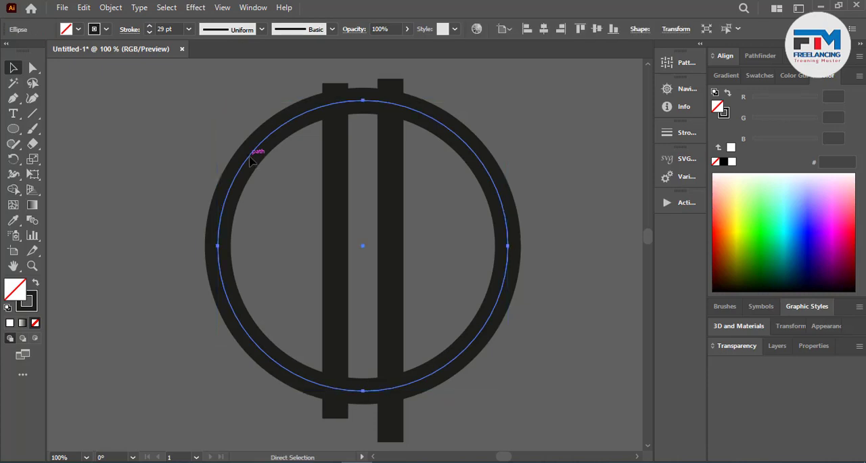
{"action": "left_click", "coordinate": [9, 323]}
{"action": "left_click", "coordinate": [31, 310]}
{"action": "left_click", "coordinate": [35, 323]}
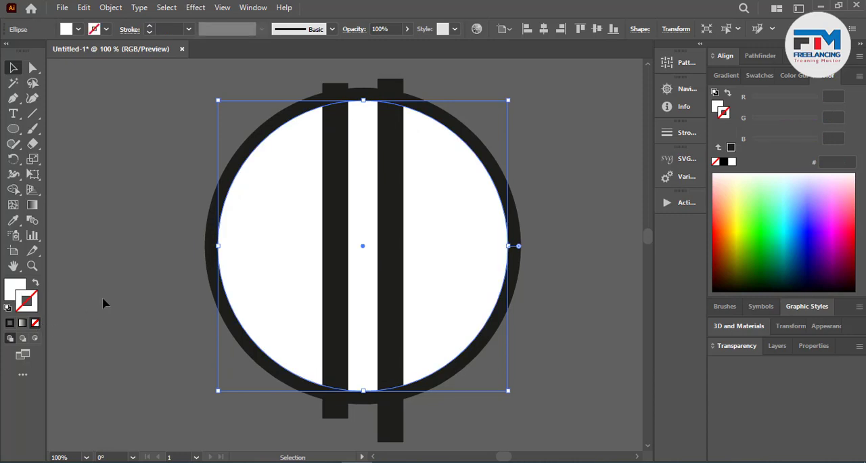
{"action": "left_click", "coordinate": [108, 284]}
Step: Expand the fills and strokes of both circles and the vertical bars into shapes
{"action": "mouse_move", "coordinate": [173, 100]}
{"action": "left_mouse_down"}
{"action": "mouse_move", "coordinate": [474, 339]}
{"action": "mouse_move", "coordinate": [398, 337]}
{"action": "left_mouse_up"}
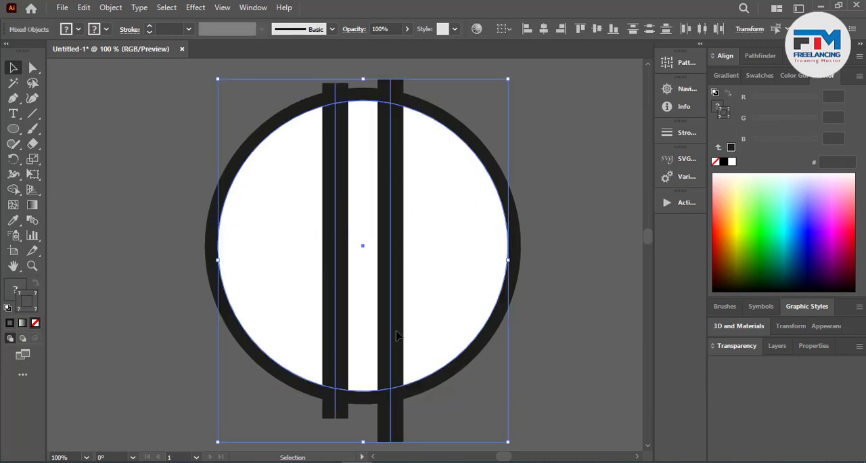
{"action": "left_click", "coordinate": [88, 7]}
{"action": "mouse_move", "coordinate": [107, 7]}
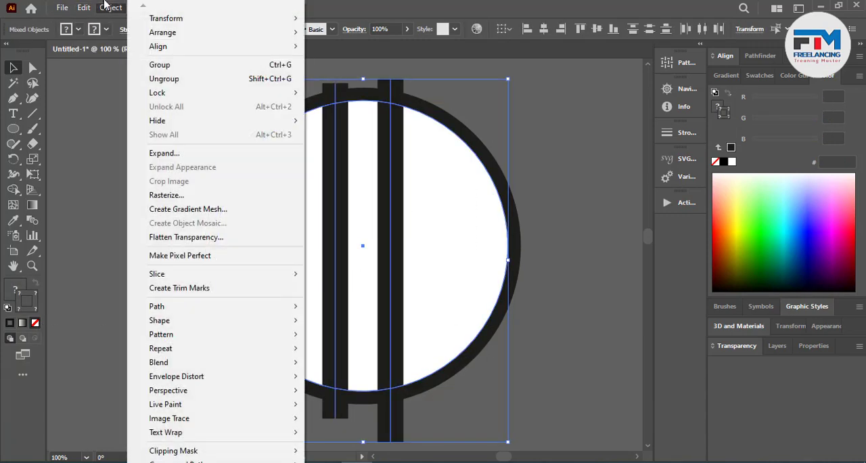
{"action": "left_click", "coordinate": [169, 153]}
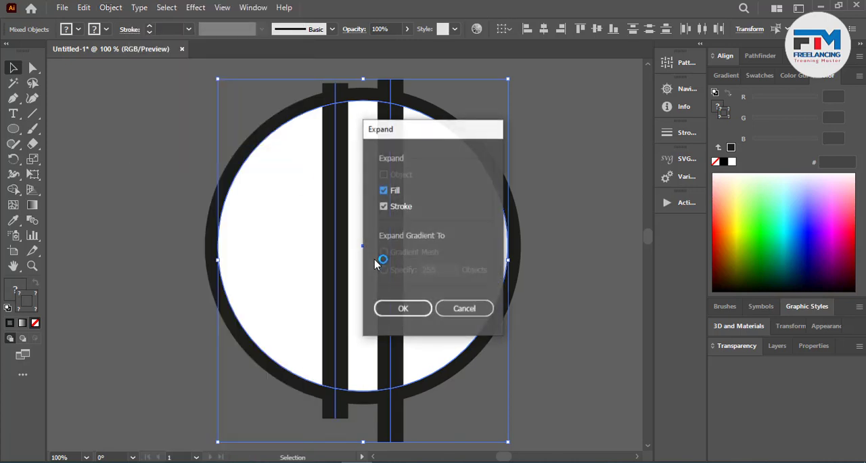
{"action": "left_click", "coordinate": [425, 310]}
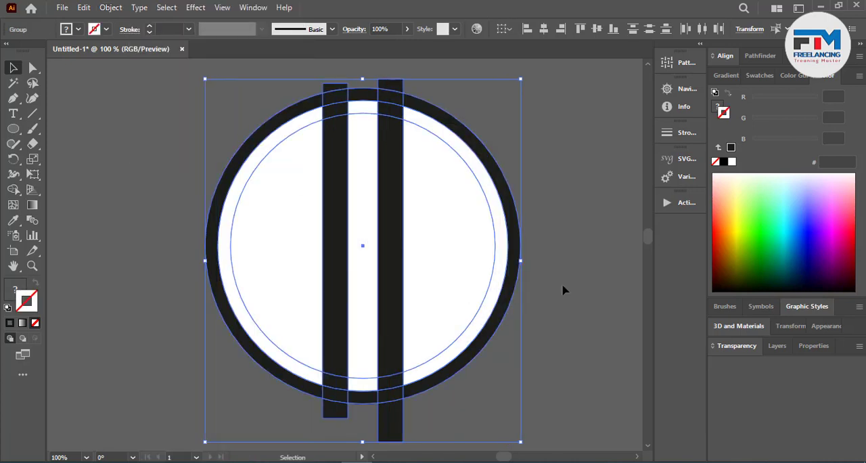
Step: Send the white circle backward so that it lies behind the black ring
{"action": "left_click", "coordinate": [563, 290]}
{"action": "left_click", "coordinate": [461, 288]}
{"action": "key", "text": "ctrl"}
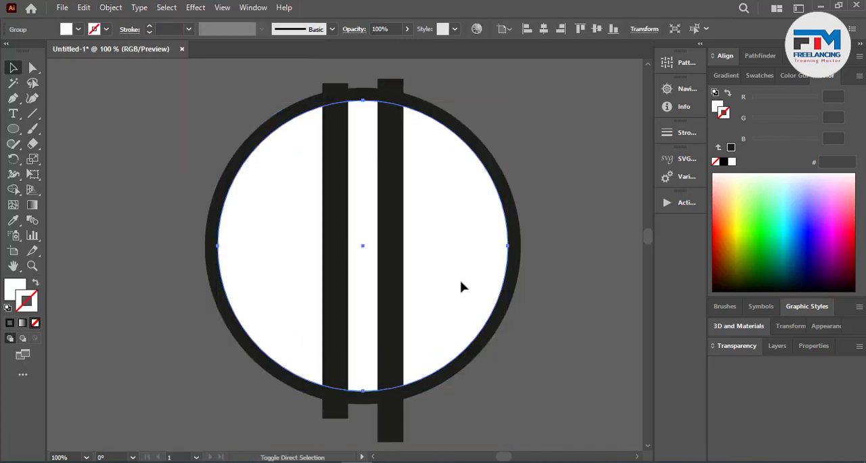
{"action": "key", "text": "ctrl+["}
{"action": "left_click", "coordinate": [550, 296]}
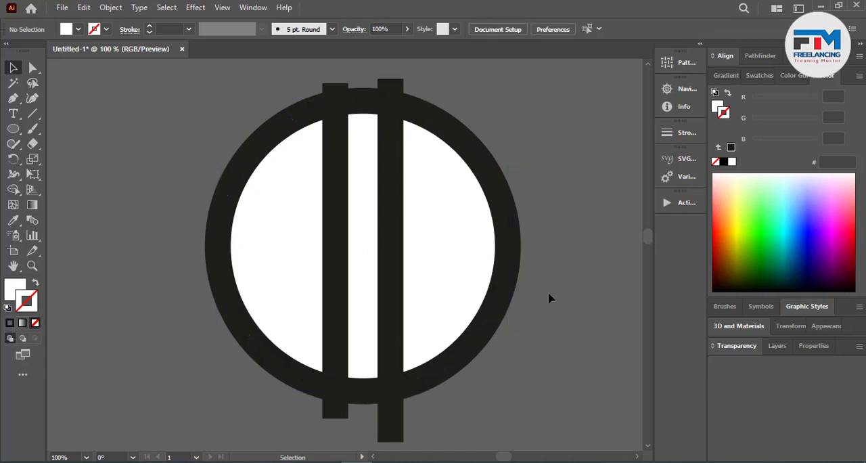
Step: Shrink the white circle about its center and move it out of the ring to the empty area up and to the left
{"action": "left_click", "coordinate": [455, 235]}
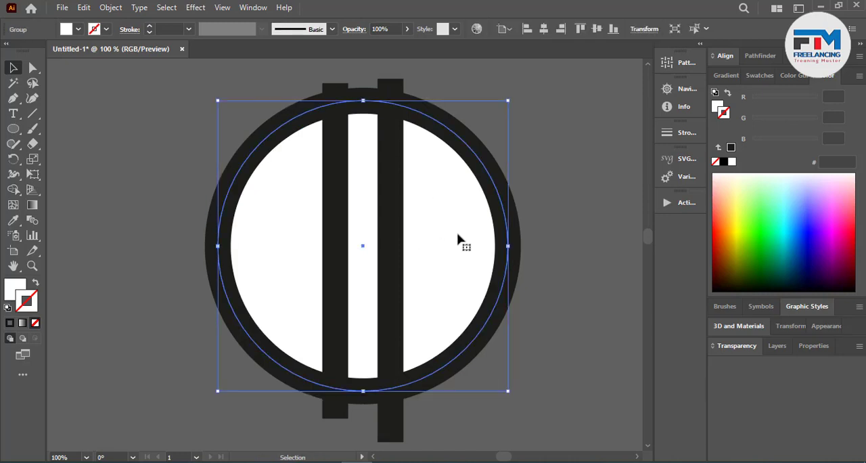
{"action": "key", "text": "ctrl"}
{"action": "left_click_drag", "start_coordinate": [509, 392], "coordinate": [477, 384]}
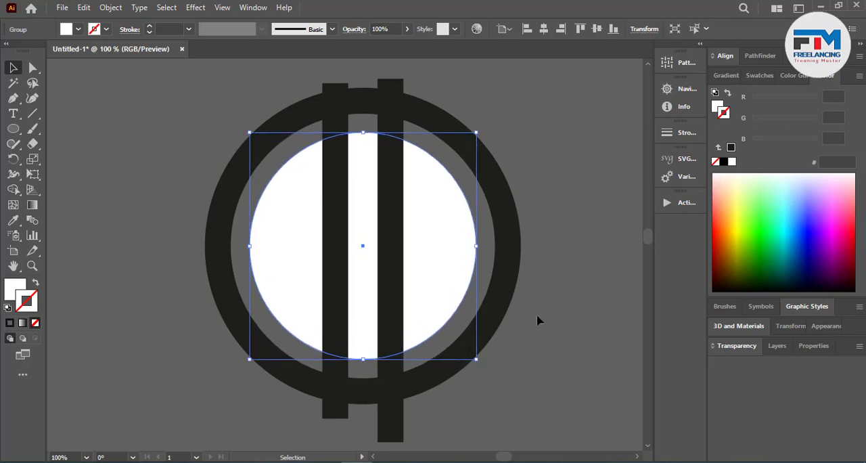
{"action": "left_click", "coordinate": [537, 320]}
{"action": "scroll", "coordinate": [278, 339], "scroll_direction": "down", "scroll_amount": 3}
{"action": "scroll", "coordinate": [226, 343], "scroll_direction": "up", "scroll_amount": 2}
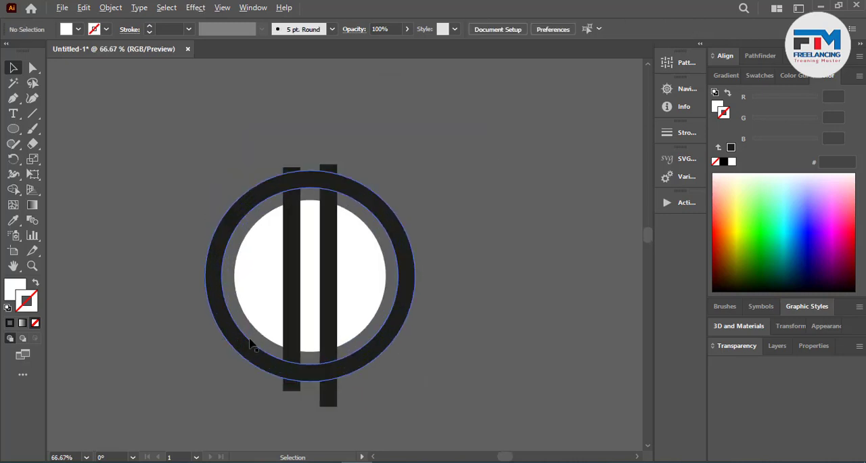
{"action": "left_click_drag", "start_coordinate": [244, 299], "coordinate": [87, 148]}
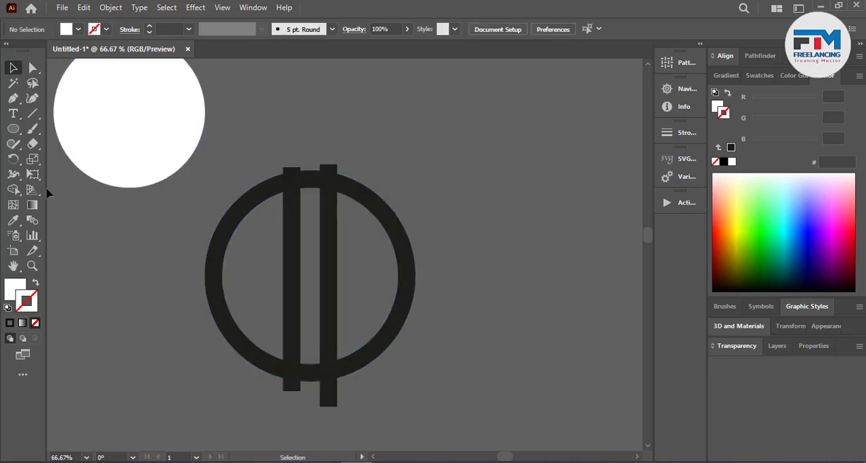
Step: Draw a wide white rectangle without stroke from inside the ring, across both vertical bars and out past the ring's right side
{"action": "left_click", "coordinate": [13, 128]}
{"action": "left_click", "coordinate": [76, 129]}
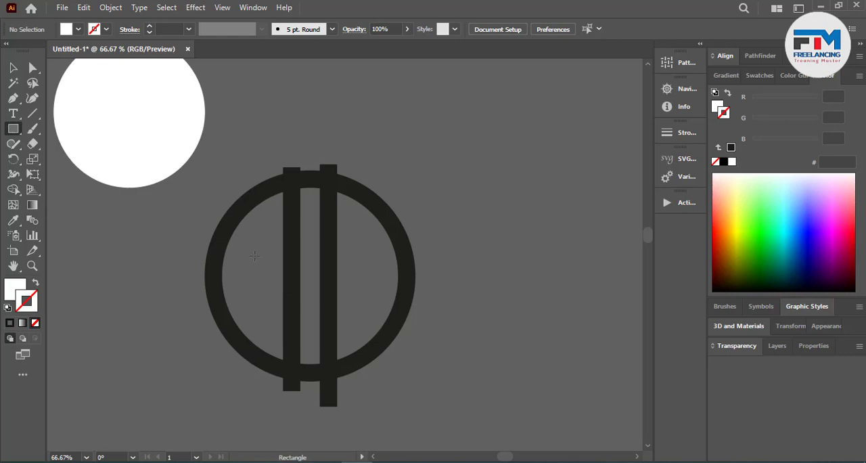
{"action": "left_click_drag", "start_coordinate": [249, 250], "coordinate": [409, 319]}
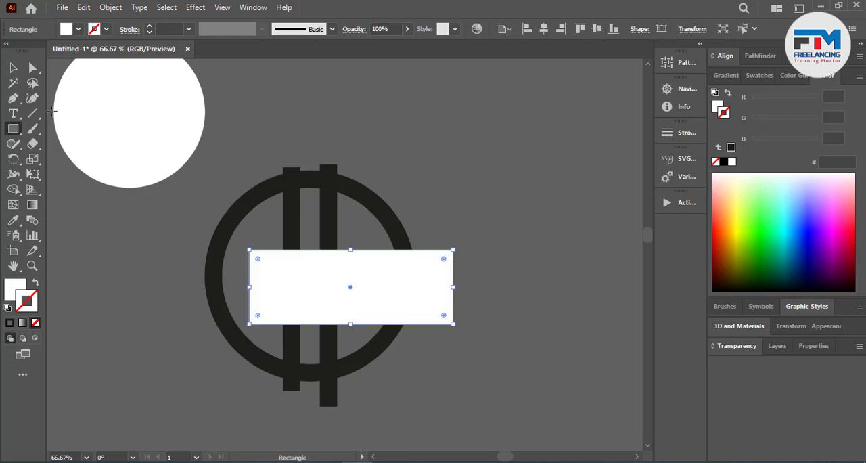
{"action": "key", "text": "v"}
{"action": "left_click", "coordinate": [153, 309]}
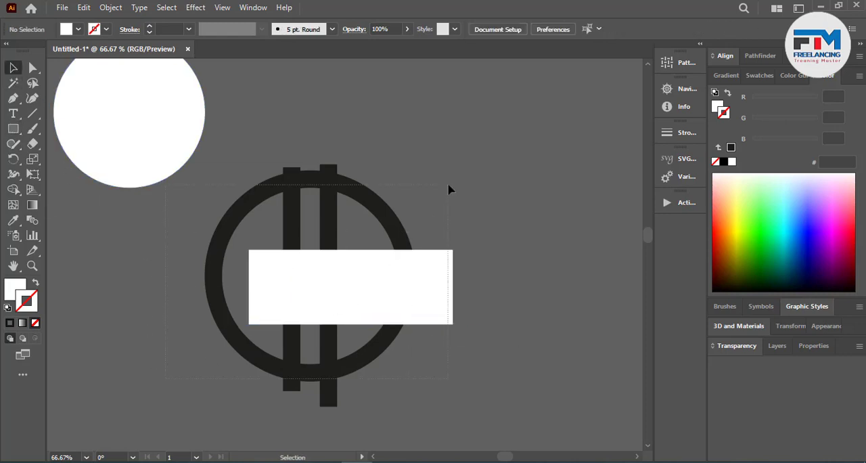
Step: Align the ring, the vertical bars and the rectangle to each other on their vertical centers
{"action": "left_click_drag", "start_coordinate": [448, 186], "coordinate": [448, 185]}
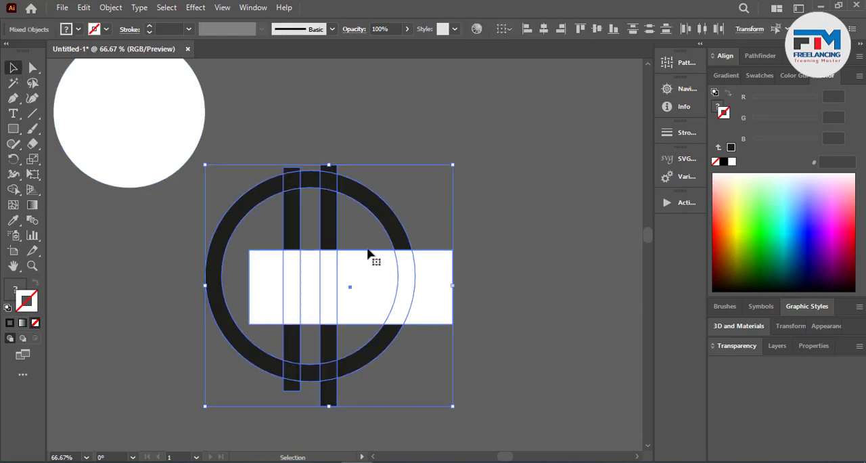
{"action": "left_click", "coordinate": [597, 29]}
{"action": "left_click", "coordinate": [559, 191]}
Step: Stretch the grouped vertical bars slightly downward so that the left bar extends further past the ring's lower edge
{"action": "scroll", "coordinate": [295, 343], "scroll_direction": "up", "scroll_amount": 3}
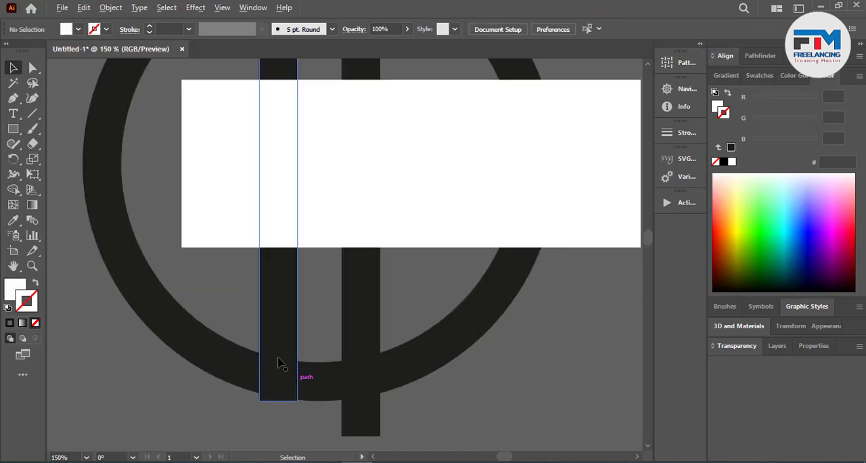
{"action": "left_click", "coordinate": [280, 363]}
{"action": "left_click_drag", "start_coordinate": [320, 437], "coordinate": [321, 448]}
{"action": "left_click", "coordinate": [446, 426]}
{"action": "scroll", "coordinate": [377, 386], "scroll_direction": "down", "scroll_amount": 3}
{"action": "scroll", "coordinate": [390, 266], "scroll_direction": "up", "scroll_amount": 1}
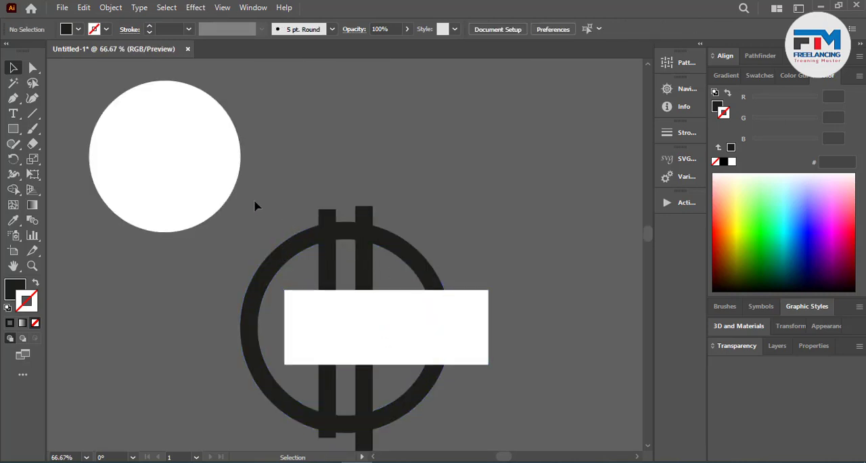
Step: Make the white rectangle moderately taller about its center, keeping its width
{"action": "key", "text": "ctrl+a"}
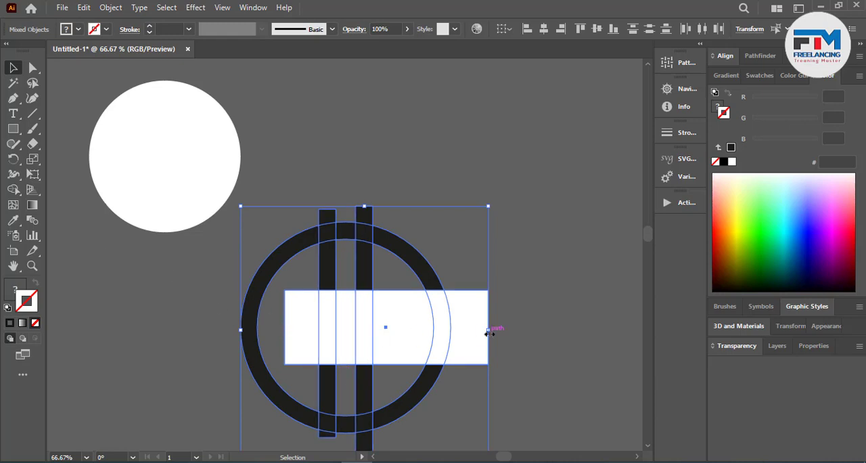
{"action": "left_click", "coordinate": [551, 343]}
{"action": "left_click", "coordinate": [376, 362]}
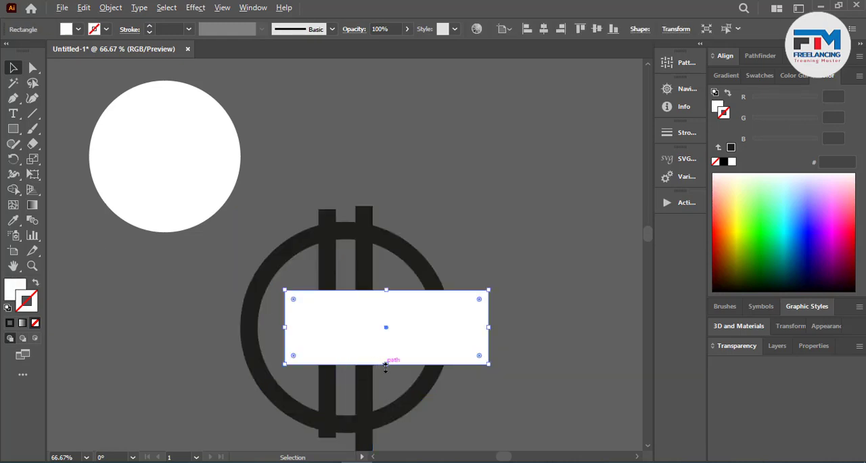
{"action": "left_click_drag", "start_coordinate": [386, 364], "coordinate": [387, 378]}
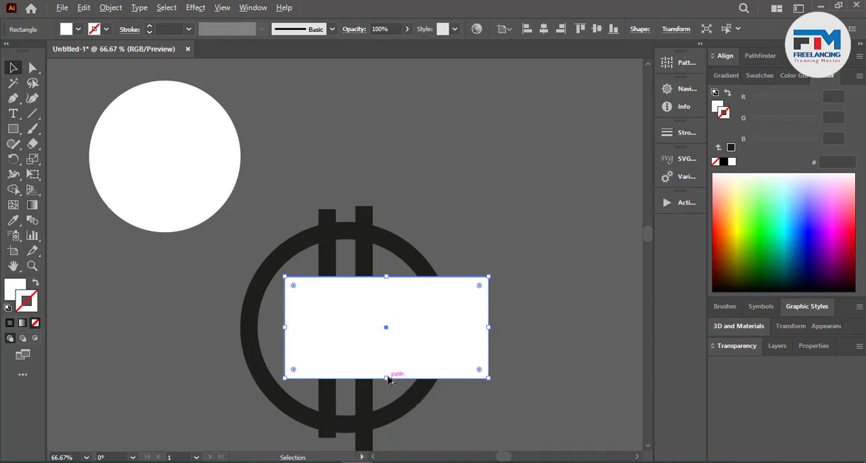
{"action": "left_click_drag", "start_coordinate": [387, 377], "coordinate": [387, 374]}
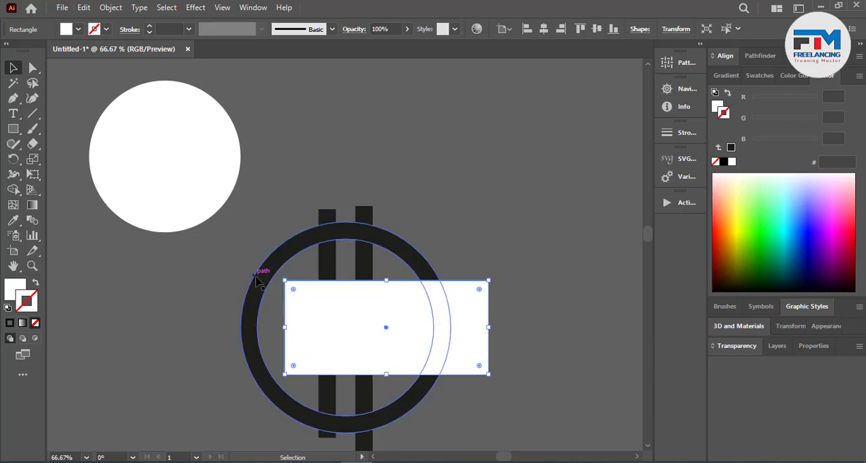
Step: Duplicate the ring, bars and rectangle together into the empty area up and to the right
{"action": "key", "text": "ctrl+a"}
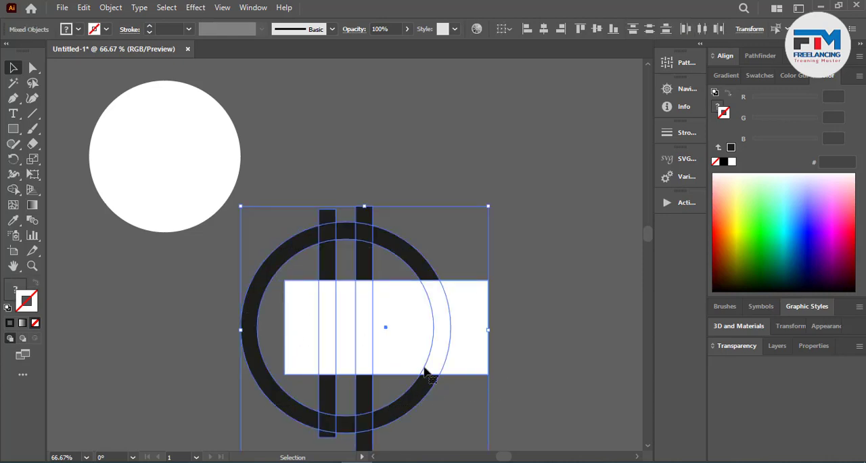
{"action": "left_click_drag", "start_coordinate": [286, 339], "coordinate": [546, 165]}
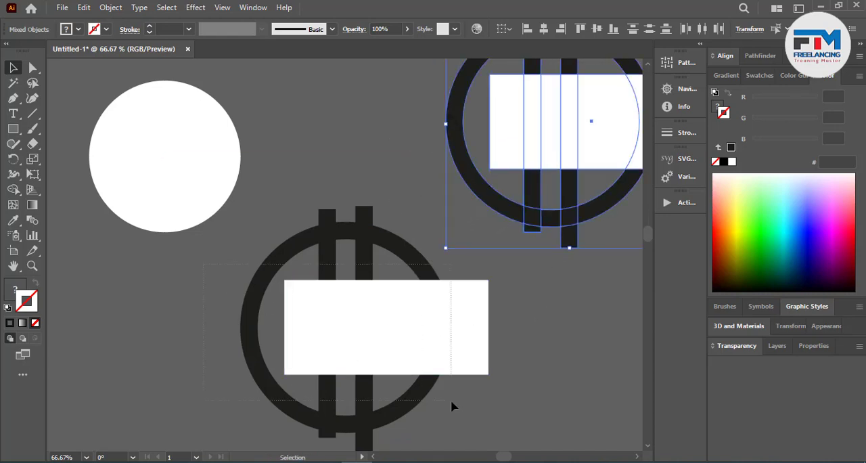
Step: In the original construction, use Shape Builder to remove the rectangle left of the right bar and outside the ring, the upper ring gap and the protruding bar ends
{"action": "mouse_move", "coordinate": [452, 404]}
{"action": "left_mouse_down"}
{"action": "mouse_move", "coordinate": [325, 336]}
{"action": "mouse_move", "coordinate": [338, 332]}
{"action": "mouse_move", "coordinate": [332, 311]}
{"action": "left_mouse_up"}
{"action": "left_click", "coordinate": [12, 191]}
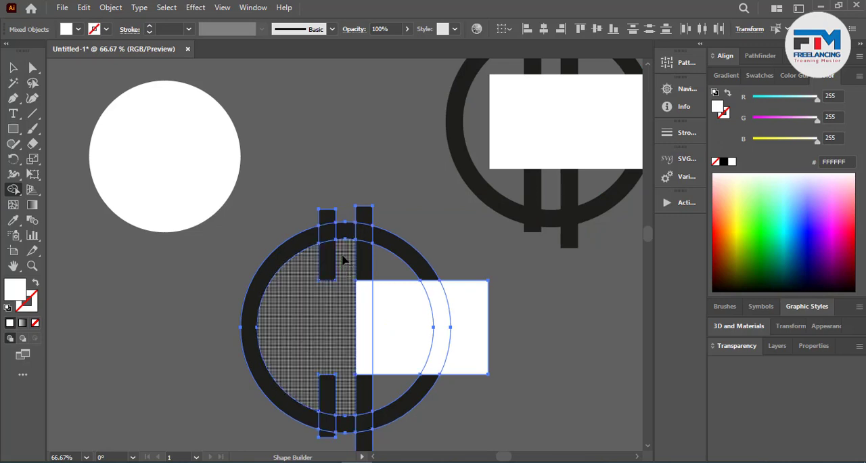
{"action": "mouse_move", "coordinate": [342, 255]}
{"action": "left_mouse_down"}
{"action": "mouse_move", "coordinate": [346, 215]}
{"action": "mouse_move", "coordinate": [314, 218]}
{"action": "mouse_move", "coordinate": [385, 211]}
{"action": "left_mouse_up"}
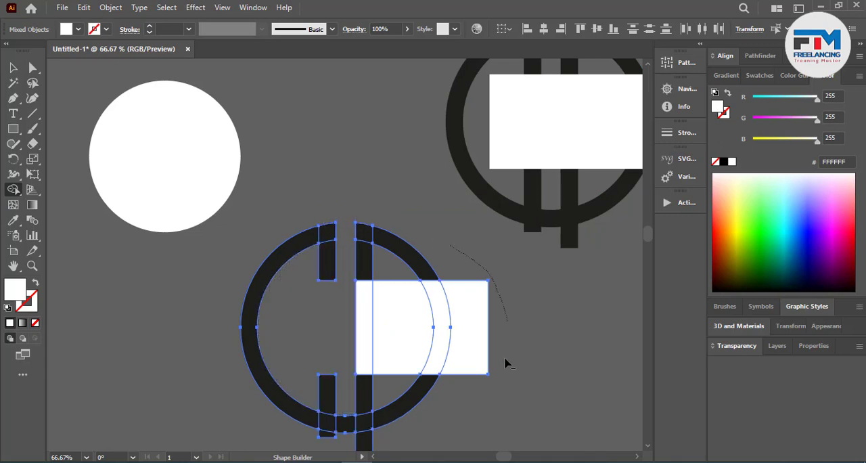
{"action": "mouse_move", "coordinate": [507, 364]}
{"action": "left_mouse_down"}
{"action": "mouse_move", "coordinate": [483, 329]}
{"action": "mouse_move", "coordinate": [473, 342]}
{"action": "left_mouse_up"}
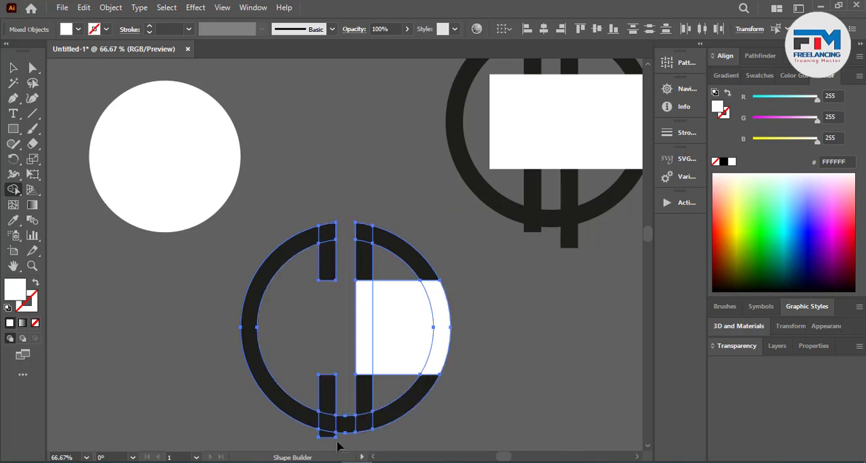
Step: Delete the remaining white part of the rectangle inside the right half of the ring
{"action": "left_click", "coordinate": [13, 68]}
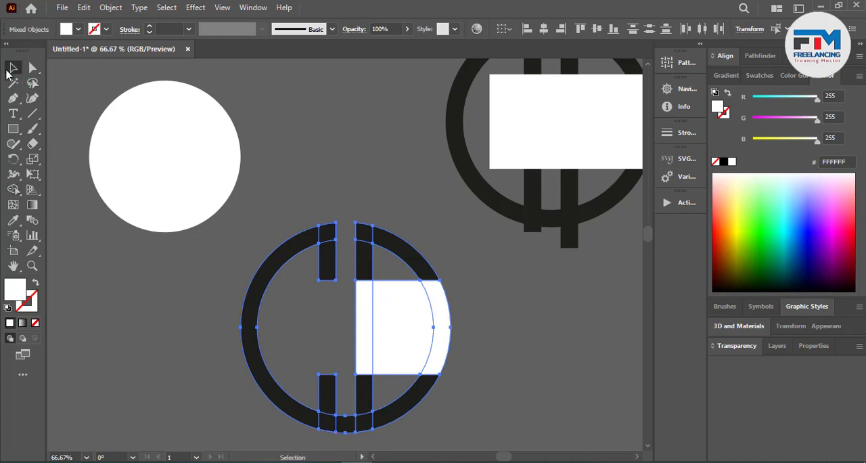
{"action": "left_click", "coordinate": [164, 156]}
{"action": "left_click", "coordinate": [415, 325]}
{"action": "key", "text": "Delete"}
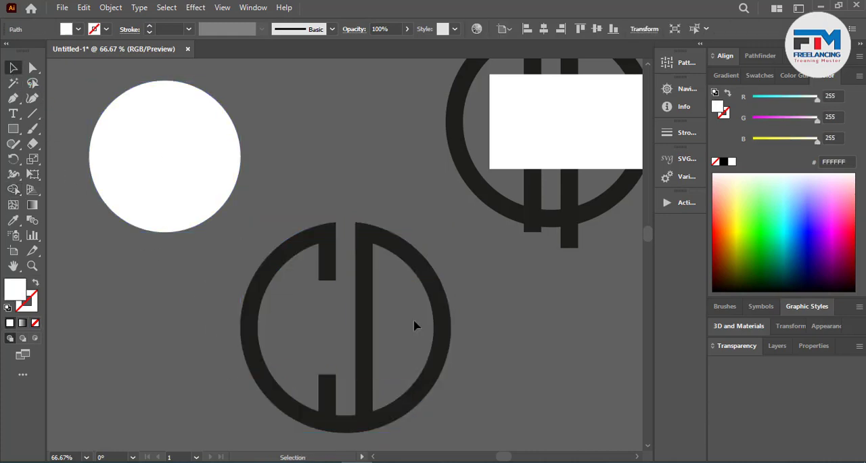
{"action": "scroll", "coordinate": [418, 331], "scroll_direction": "down", "scroll_amount": 1}
{"action": "left_click", "coordinate": [392, 396]}
Step: Remove the ring segment between the two bars at the bottom with Shape Builder, separating the letters C and D
{"action": "scroll", "coordinate": [391, 398], "scroll_direction": "down", "scroll_amount": 2}
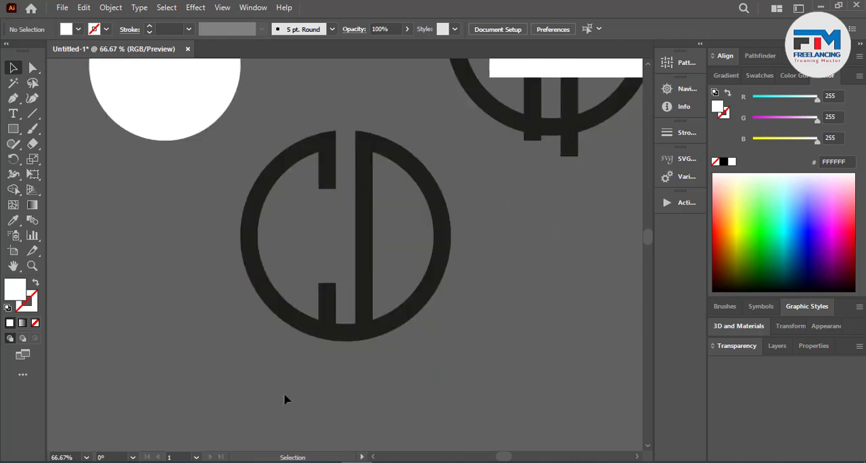
{"action": "left_click", "coordinate": [439, 263]}
{"action": "left_click", "coordinate": [13, 189]}
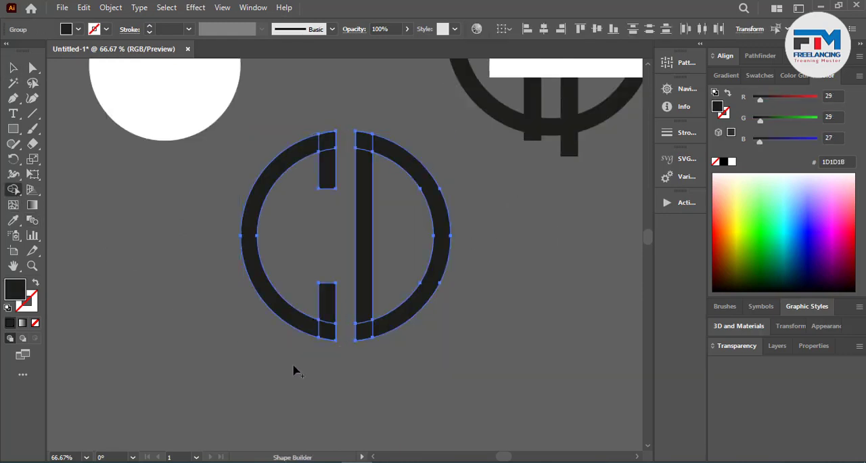
{"action": "left_click", "coordinate": [13, 67]}
{"action": "left_click", "coordinate": [396, 380]}
Step: Ungroup the two vertical bars in the duplicated construction
{"action": "scroll", "coordinate": [394, 380], "scroll_direction": "up", "scroll_amount": 2}
{"action": "scroll", "coordinate": [395, 380], "scroll_direction": "down", "scroll_amount": 4}
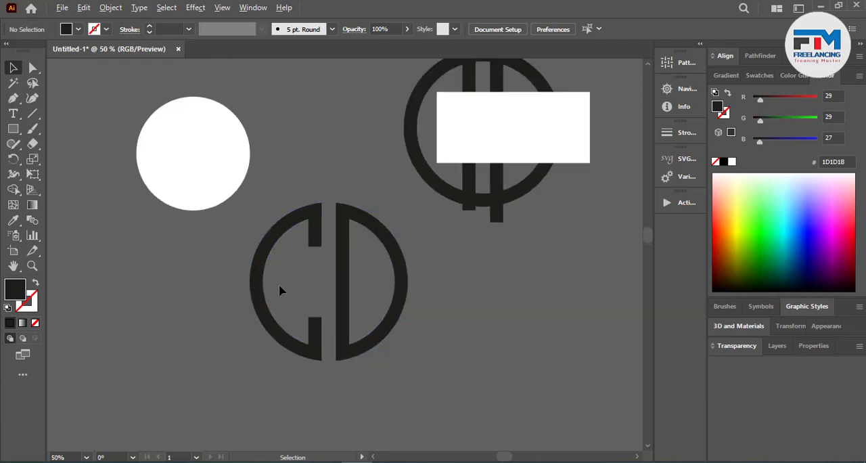
{"action": "scroll", "coordinate": [178, 330], "scroll_direction": "down", "scroll_amount": 1}
{"action": "scroll", "coordinate": [310, 312], "scroll_direction": "up", "scroll_amount": 3}
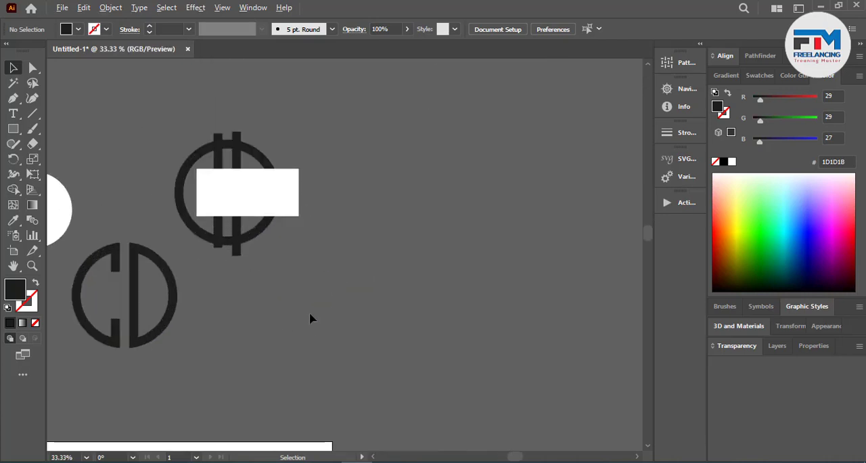
{"action": "scroll", "coordinate": [309, 312], "scroll_direction": "up", "scroll_amount": 2}
{"action": "scroll", "coordinate": [218, 180], "scroll_direction": "up", "scroll_amount": 1}
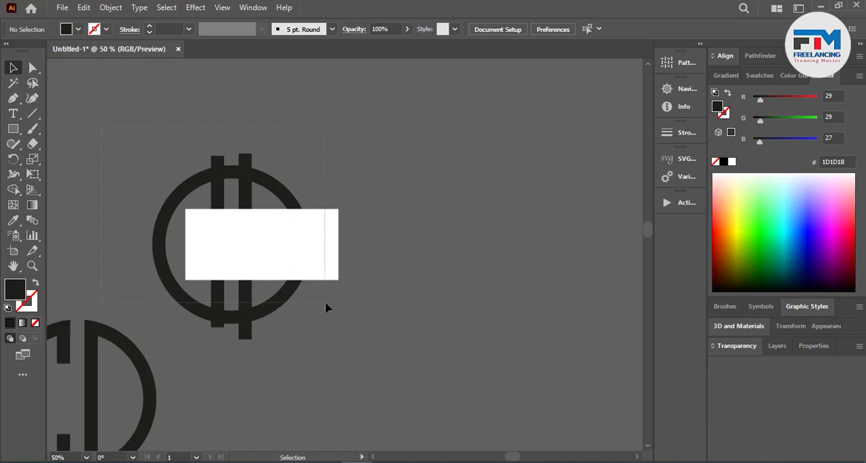
{"action": "left_click_drag", "start_coordinate": [326, 303], "coordinate": [325, 303]}
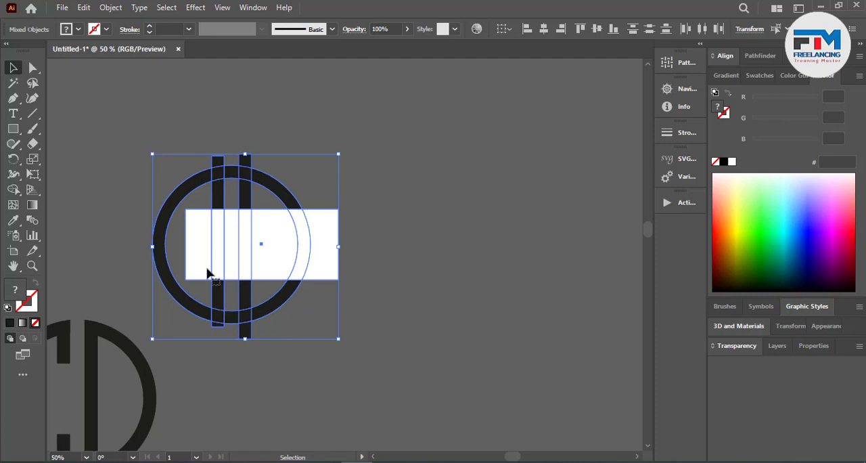
{"action": "scroll", "coordinate": [207, 270], "scroll_direction": "up", "scroll_amount": 2}
{"action": "left_click", "coordinate": [420, 335]}
{"action": "left_click", "coordinate": [290, 140]}
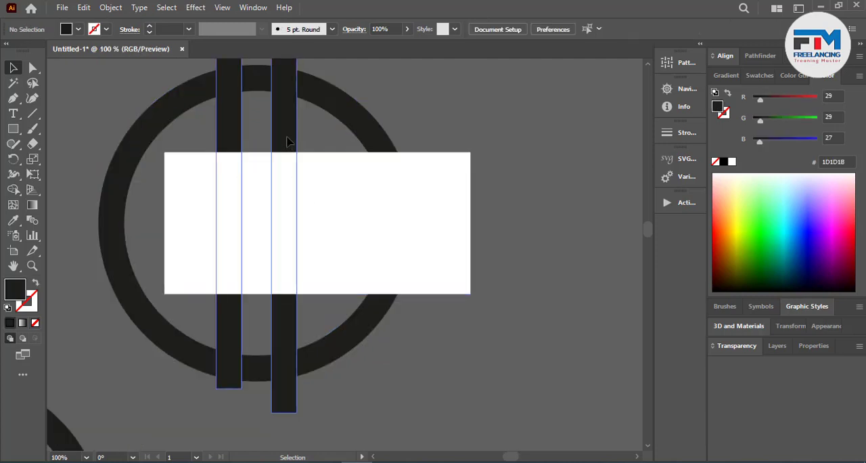
{"action": "key", "text": "a"}
{"action": "right_click", "coordinate": [287, 140]}
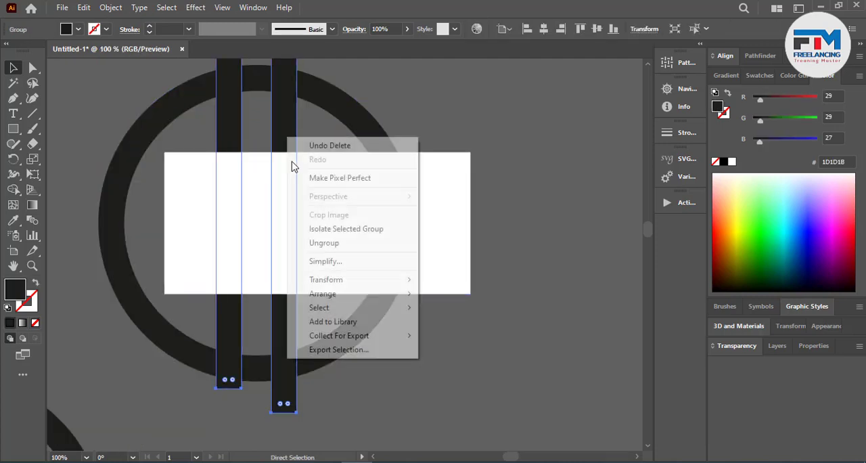
{"action": "left_click", "coordinate": [322, 245]}
{"action": "key", "text": "v"}
{"action": "left_click", "coordinate": [404, 309]}
Step: Create a copy of the right vertical bar rotated 90° so that it runs horizontally across the middle of the ring
{"action": "left_click", "coordinate": [283, 140]}
{"action": "key", "text": "a"}
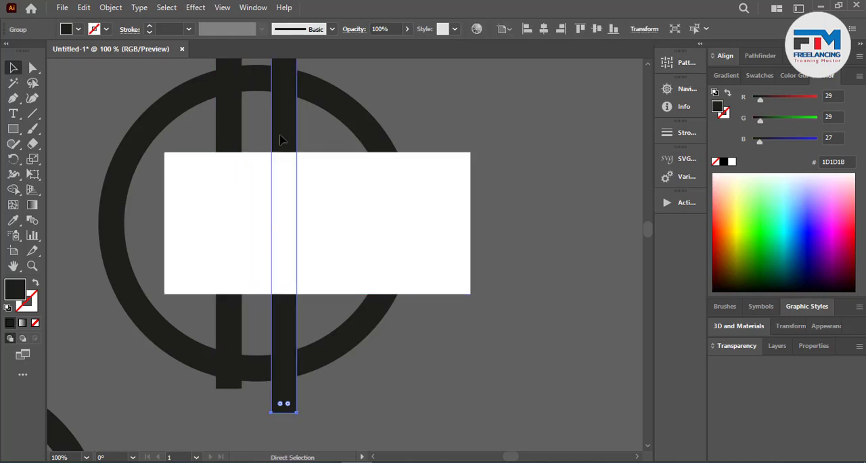
{"action": "key", "text": "v"}
{"action": "left_click_drag", "start_coordinate": [297, 413], "coordinate": [100, 281]}
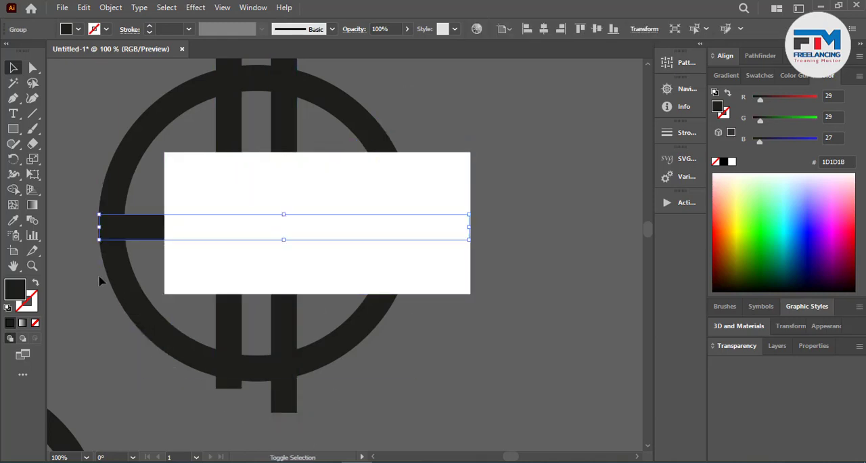
{"action": "left_click", "coordinate": [434, 370]}
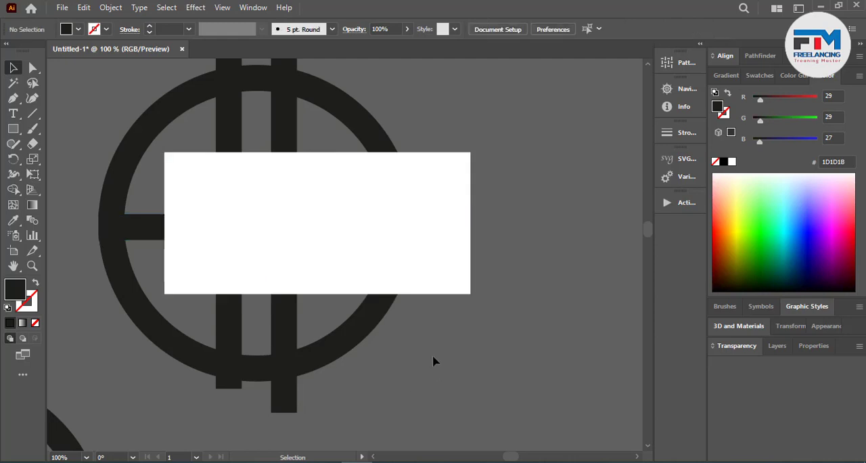
Step: Try to cut away the rectangle and horizontal bar sections between the ring's left side and the right bar with Shape Builder
{"action": "left_click_drag", "start_coordinate": [434, 361], "coordinate": [102, 107]}
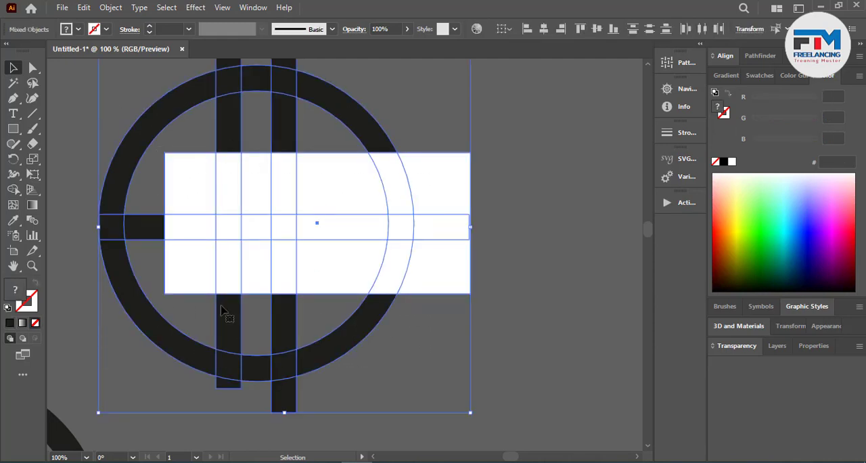
{"action": "left_click", "coordinate": [14, 189]}
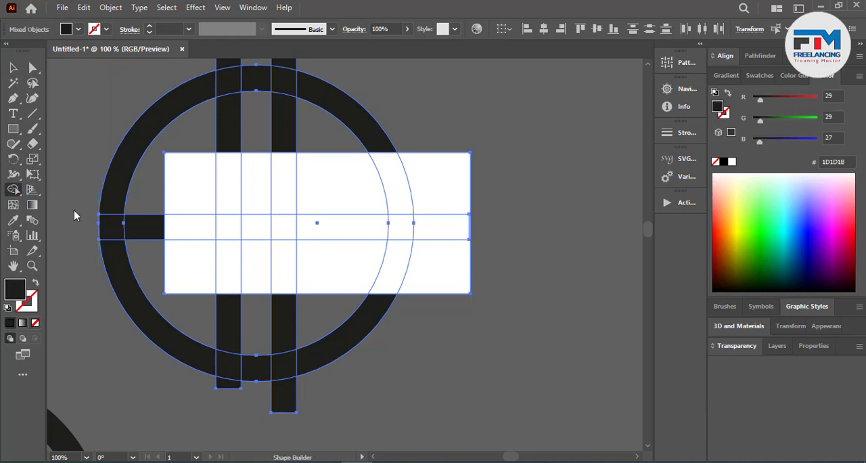
{"action": "scroll", "coordinate": [232, 264], "scroll_direction": "up", "scroll_amount": 1}
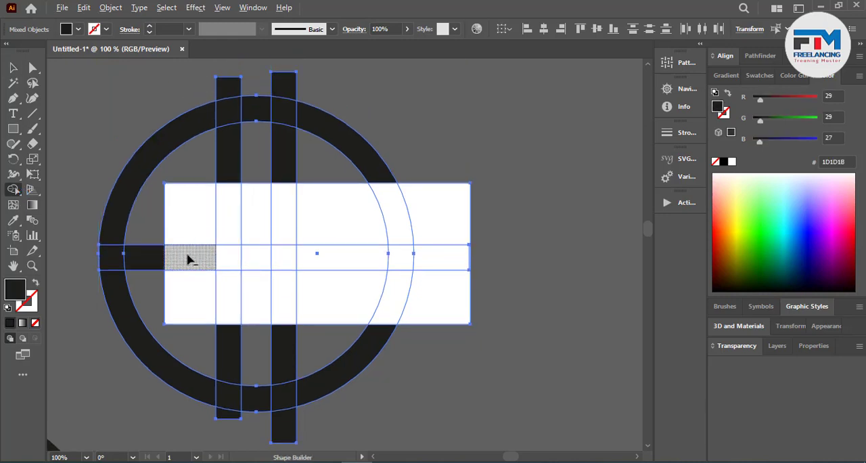
{"action": "mouse_move", "coordinate": [190, 259]}
{"action": "left_mouse_down"}
{"action": "mouse_move", "coordinate": [241, 253]}
{"action": "mouse_move", "coordinate": [207, 290]}
{"action": "mouse_move", "coordinate": [259, 283]}
{"action": "mouse_move", "coordinate": [251, 220]}
{"action": "mouse_move", "coordinate": [174, 236]}
{"action": "mouse_move", "coordinate": [153, 266]}
{"action": "mouse_move", "coordinate": [211, 257]}
{"action": "left_mouse_up"}
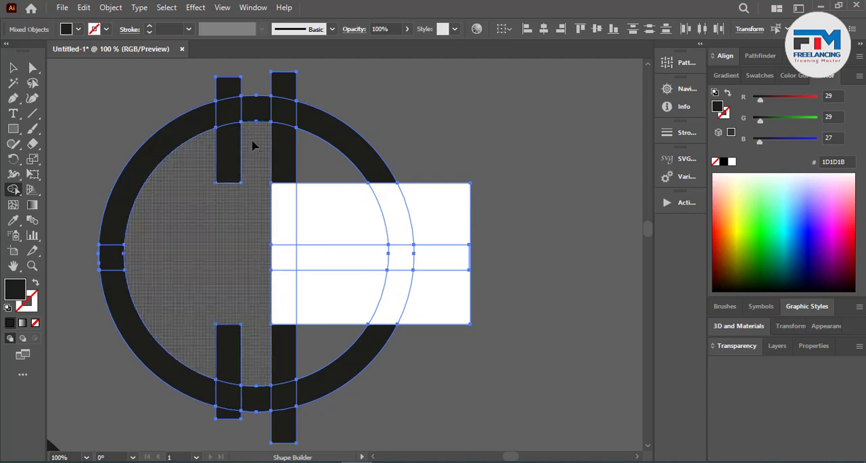
{"action": "left_click", "coordinate": [253, 106], "text": "alt"}
Step: Undo the Shape Builder cuts on the duplicated construction back to the full rectangle and horizontal bar
{"action": "key", "text": "ctrl+z"}
{"action": "key", "text": "ctrl+z"}
{"action": "key", "text": "ctrl+z"}
{"action": "key", "text": "ctrl+z"}
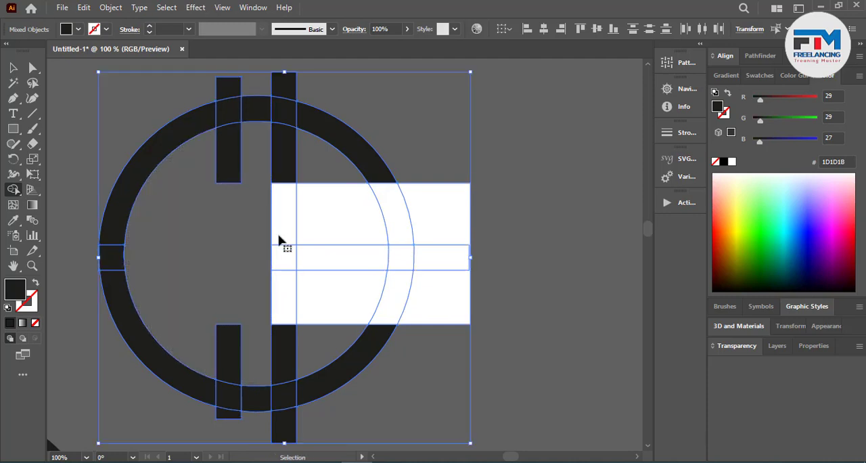
{"action": "key", "text": "ctrl+z"}
{"action": "key", "text": "ctrl+z"}
{"action": "key", "text": "ctrl+z"}
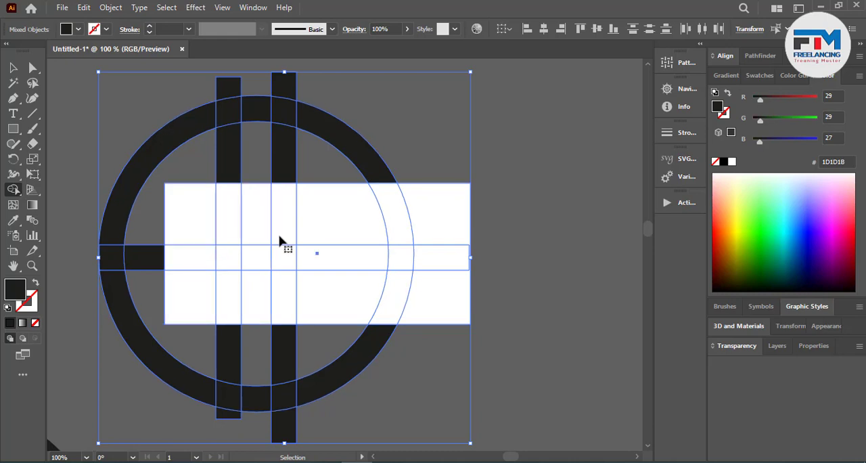
{"action": "scroll", "coordinate": [337, 261], "scroll_direction": "down", "scroll_amount": 2}
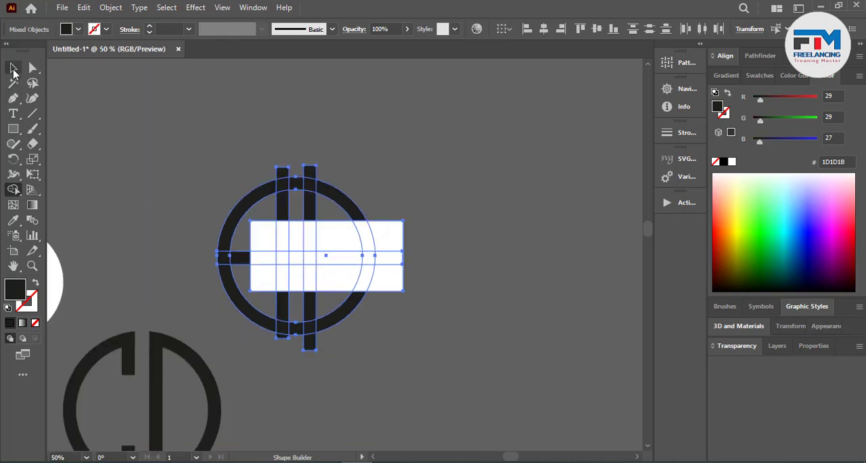
Step: Place a copy of the ring, bars and white rectangle construction to the right of the original
{"action": "key", "text": "ctrl+z"}
{"action": "key", "text": "ctrl+z"}
{"action": "key", "text": "ctrl+z"}
{"action": "left_click", "coordinate": [13, 69]}
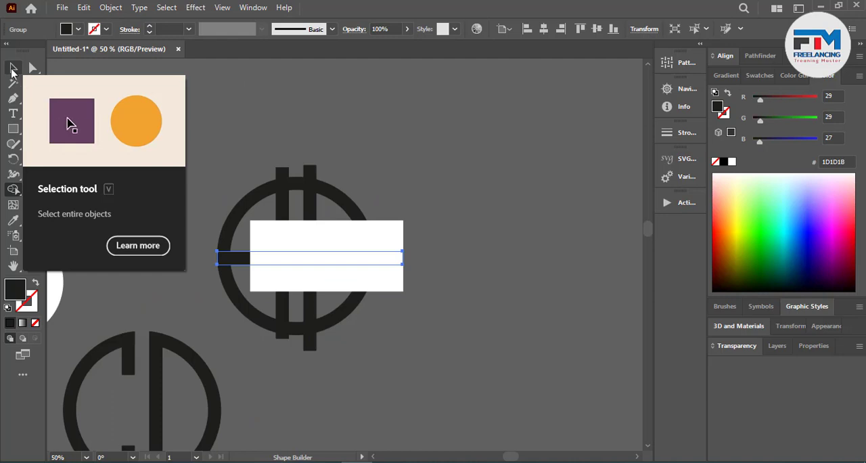
{"action": "left_click", "coordinate": [170, 147]}
{"action": "left_click_drag", "start_coordinate": [409, 325], "coordinate": [553, 226]}
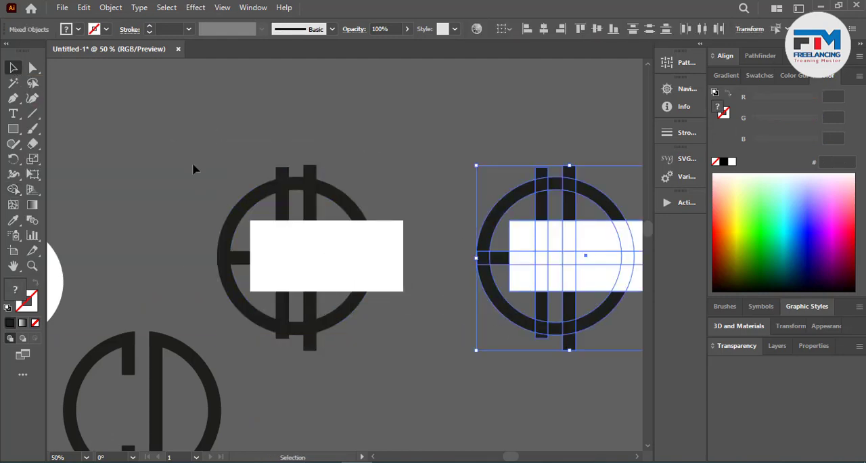
Step: Cut away the rectangle and bar sections between the ring's left side and the right vertical bar with Shape Builder
{"action": "left_click", "coordinate": [399, 289]}
{"action": "scroll", "coordinate": [330, 304], "scroll_direction": "up", "scroll_amount": 2, "text": "alt"}
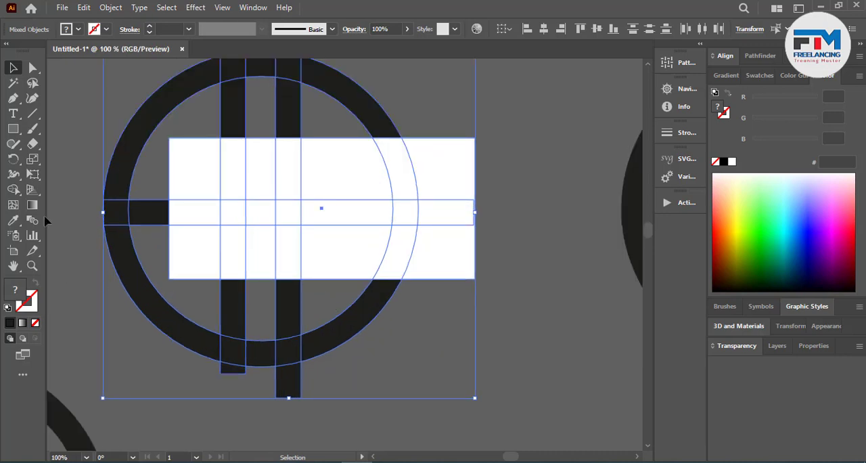
{"action": "left_click", "coordinate": [12, 190]}
{"action": "left_click_drag", "start_coordinate": [169, 228], "coordinate": [197, 181]}
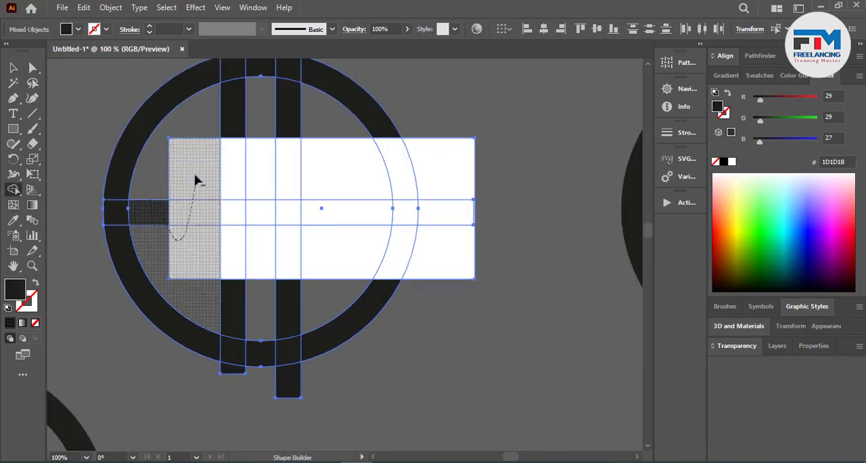
{"action": "mouse_move", "coordinate": [237, 202]}
{"action": "left_mouse_down"}
{"action": "mouse_move", "coordinate": [233, 174]}
{"action": "mouse_move", "coordinate": [242, 252]}
{"action": "mouse_move", "coordinate": [236, 255]}
{"action": "mouse_move", "coordinate": [265, 176]}
{"action": "left_mouse_up"}
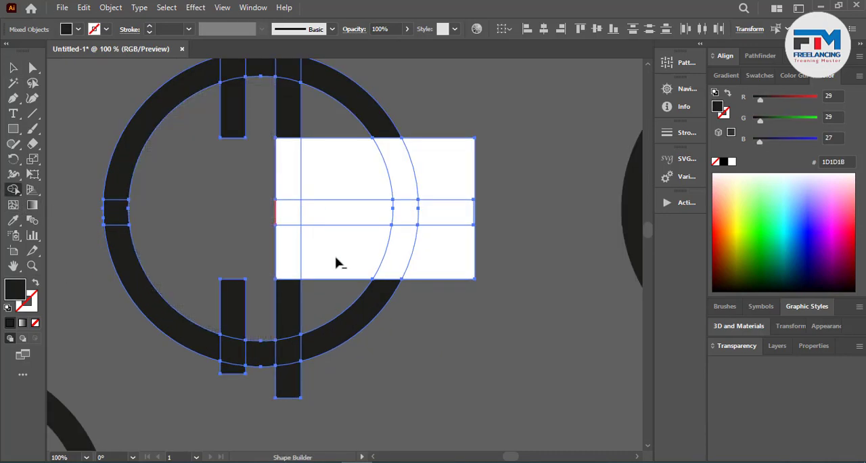
Step: Cut away the rectangle and ring sections right of the right vertical bar, keeping the horizontal bar up to the ring's inner edge
{"action": "mouse_move", "coordinate": [337, 297]}
{"action": "left_mouse_down"}
{"action": "mouse_move", "coordinate": [343, 176]}
{"action": "mouse_move", "coordinate": [404, 194]}
{"action": "mouse_move", "coordinate": [342, 246]}
{"action": "mouse_move", "coordinate": [338, 173]}
{"action": "mouse_move", "coordinate": [347, 170]}
{"action": "mouse_move", "coordinate": [441, 237]}
{"action": "left_mouse_up"}
{"action": "key", "text": "ctrl+z"}
{"action": "key", "text": "ctrl+z"}
{"action": "left_click", "coordinate": [344, 245], "text": "alt"}
{"action": "left_click", "coordinate": [349, 170], "text": "alt"}
{"action": "left_click_drag", "start_coordinate": [438, 238], "coordinate": [397, 252]}
{"action": "left_click_drag", "start_coordinate": [398, 251], "coordinate": [410, 179]}
Step: Trim the vertical bar ends protruding above and below the ring and cut the ring's top section between the bars
{"action": "scroll", "coordinate": [454, 266], "scroll_direction": "up", "scroll_amount": 2}
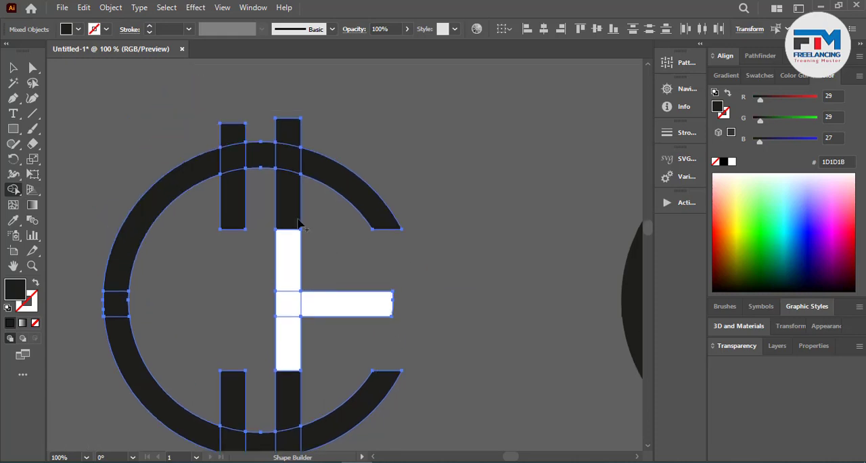
{"action": "left_click_drag", "start_coordinate": [193, 131], "coordinate": [312, 128]}
{"action": "scroll", "coordinate": [408, 248], "scroll_direction": "down", "scroll_amount": 3}
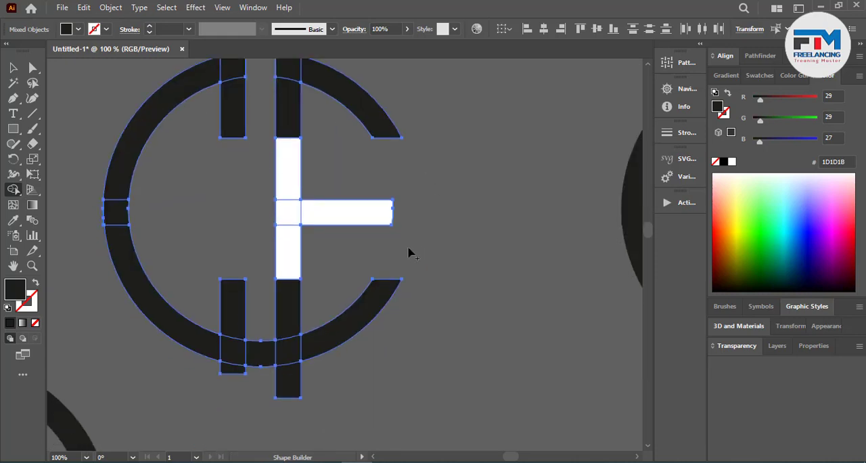
{"action": "scroll", "coordinate": [407, 252], "scroll_direction": "down", "scroll_amount": 2}
{"action": "left_click_drag", "start_coordinate": [389, 342], "coordinate": [230, 314]}
{"action": "scroll", "coordinate": [429, 371], "scroll_direction": "down", "scroll_amount": 3}
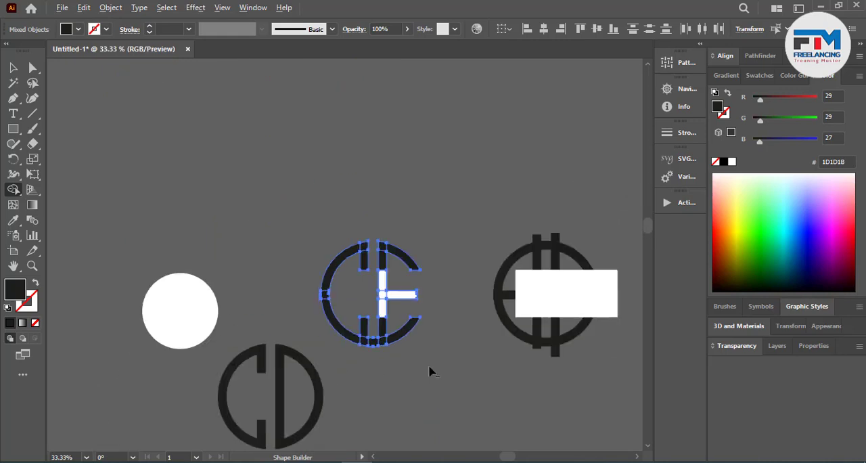
Step: Cut away the ring's bottom section between the two vertical bars to separate the C and the E
{"action": "left_click", "coordinate": [10, 68]}
{"action": "left_click", "coordinate": [213, 155]}
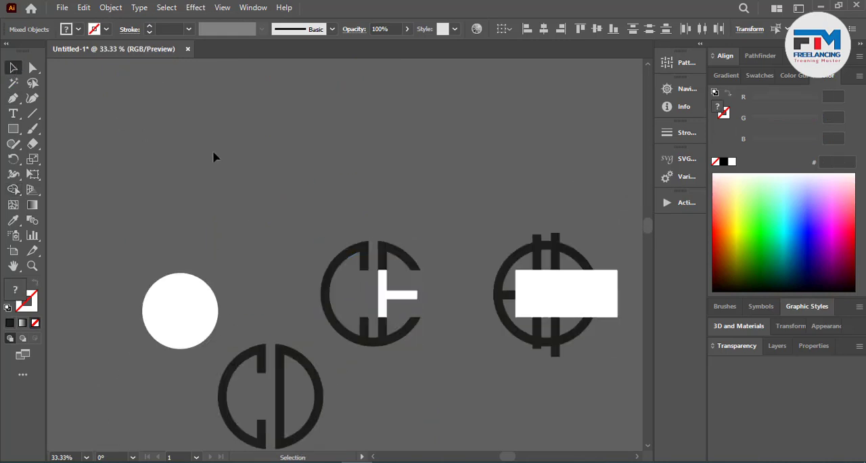
{"action": "scroll", "coordinate": [382, 330], "scroll_direction": "up", "scroll_amount": 2}
{"action": "left_click", "coordinate": [411, 199]}
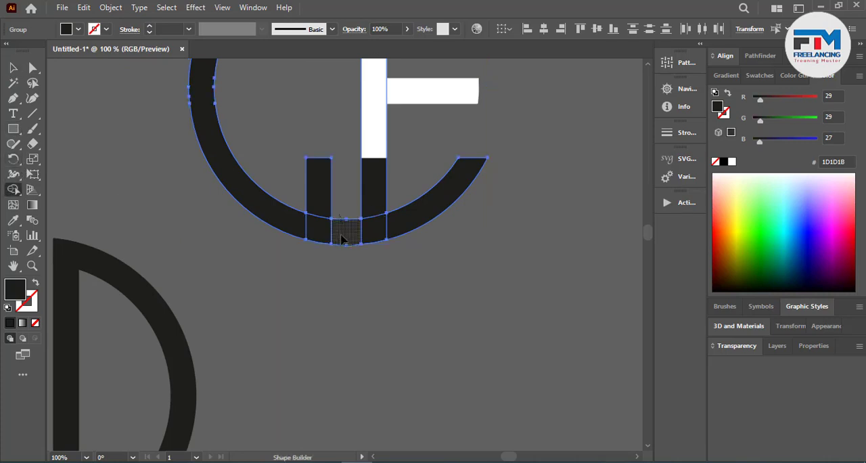
{"action": "left_click", "coordinate": [347, 230], "text": "alt"}
{"action": "key", "text": "v"}
{"action": "left_click", "coordinate": [141, 213]}
{"action": "scroll", "coordinate": [361, 277], "scroll_direction": "down", "scroll_amount": 3}
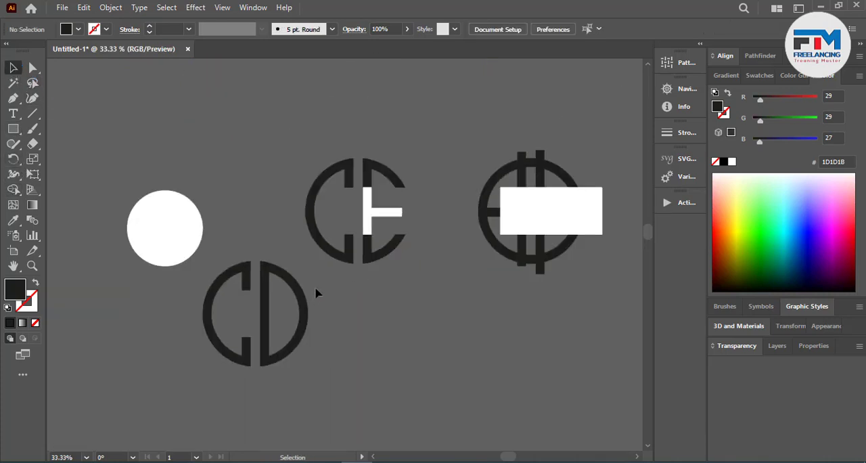
Step: Fill the CE mark with black (000000) and move it up and left, away from the remaining construction
{"action": "left_click_drag", "start_coordinate": [411, 163], "coordinate": [414, 159]}
{"action": "left_click_drag", "start_coordinate": [782, 272], "coordinate": [776, 297]}
{"action": "left_click", "coordinate": [366, 342]}
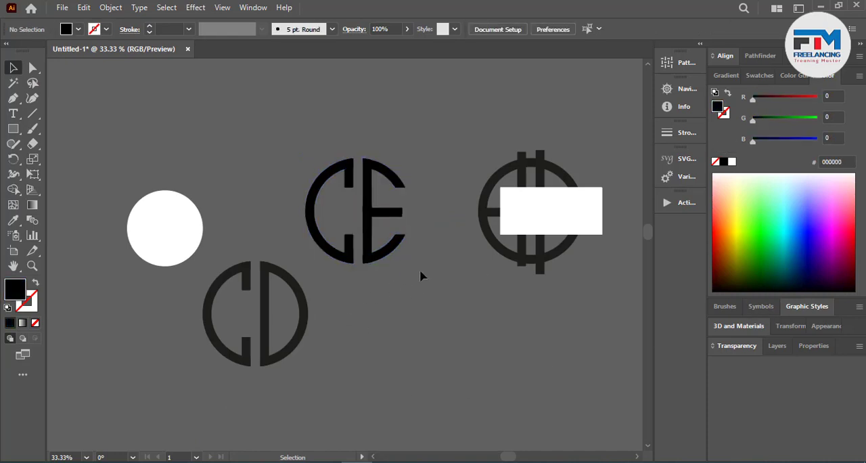
{"action": "left_click_drag", "start_coordinate": [397, 249], "coordinate": [184, 161]}
{"action": "left_click", "coordinate": [304, 196]}
Step: Shift the white rectangle of the remaining construction slightly right, keeping its left edge left of the left vertical bar
{"action": "scroll", "coordinate": [431, 285], "scroll_direction": "up", "scroll_amount": 2}
{"action": "scroll", "coordinate": [551, 287], "scroll_direction": "up", "scroll_amount": 1}
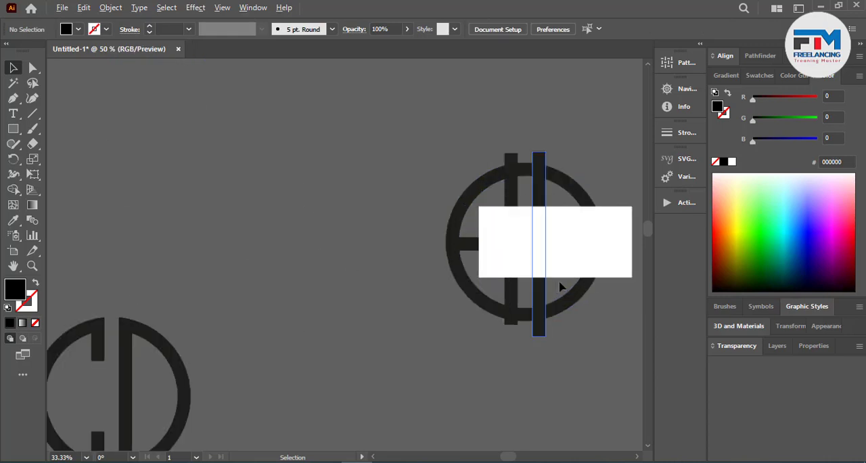
{"action": "scroll", "coordinate": [560, 283], "scroll_direction": "up", "scroll_amount": 1}
{"action": "scroll", "coordinate": [135, 259], "scroll_direction": "down", "scroll_amount": 1}
{"action": "scroll", "coordinate": [512, 238], "scroll_direction": "up", "scroll_amount": 2}
{"action": "left_click_drag", "start_coordinate": [394, 242], "coordinate": [422, 243]}
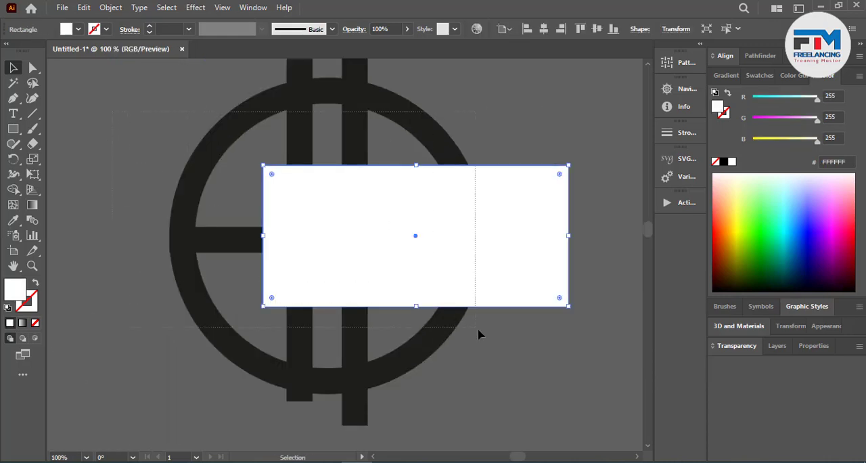
{"action": "key", "text": "ctrl+a"}
{"action": "left_click", "coordinate": [13, 191]}
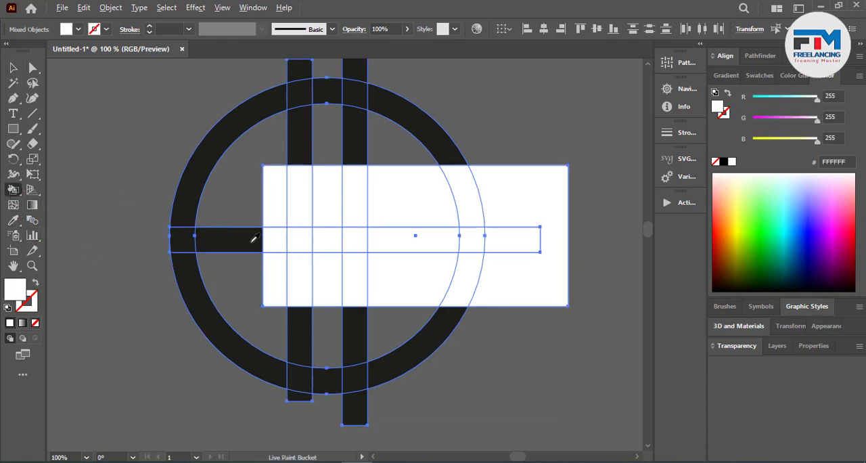
{"action": "key", "text": "ctrl+z"}
Step: Cut away the ring's bottom section between the vertical bars and the bar ends below the ring with Shape Builder
{"action": "left_click", "coordinate": [13, 191]}
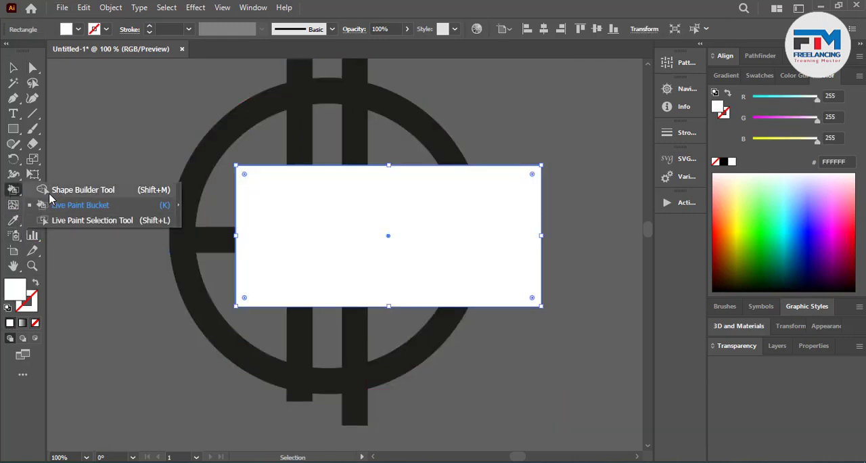
{"action": "left_click", "coordinate": [50, 192]}
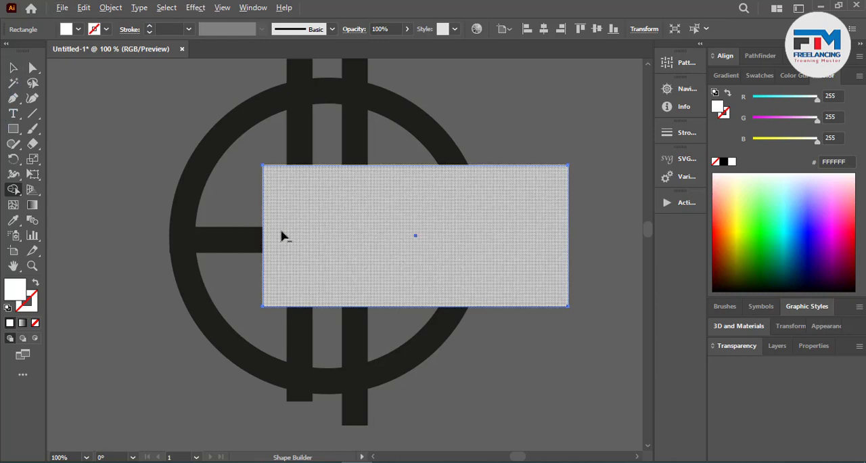
{"action": "left_click", "coordinate": [13, 68]}
{"action": "left_click_drag", "start_coordinate": [110, 120], "coordinate": [541, 384]}
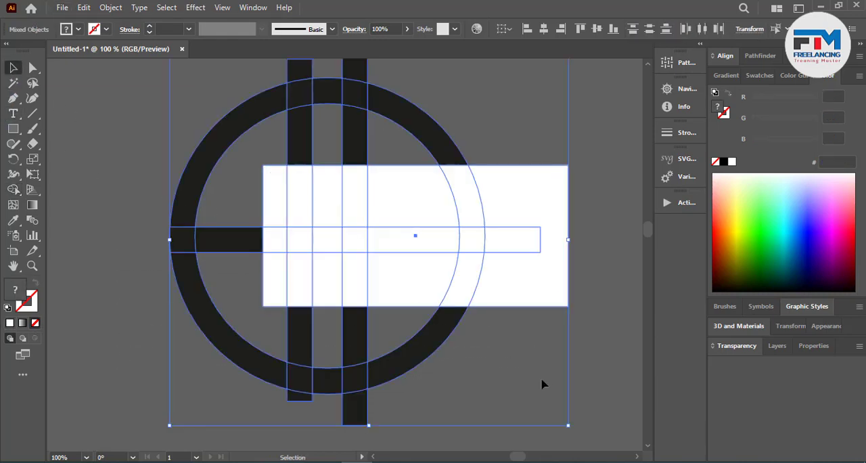
{"action": "left_click", "coordinate": [13, 189]}
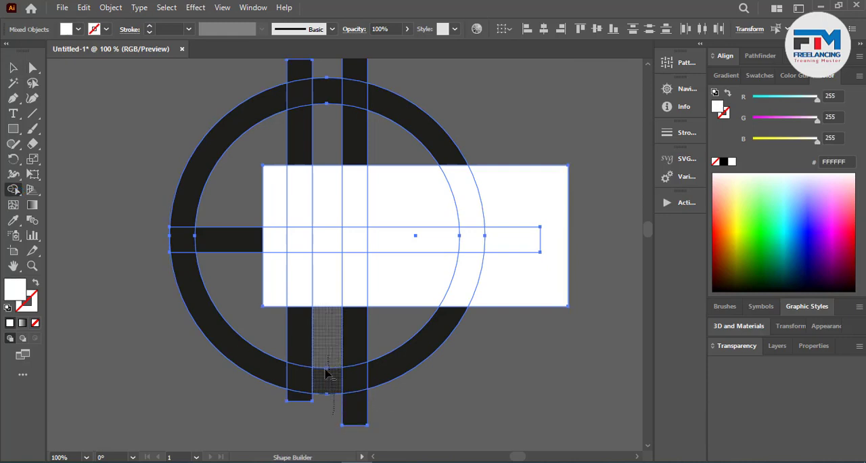
{"action": "left_click_drag", "start_coordinate": [345, 410], "coordinate": [347, 413]}
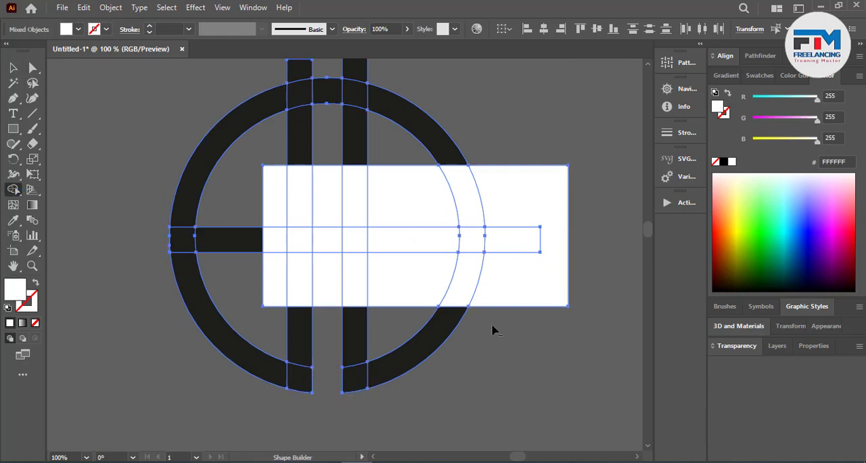
{"action": "mouse_move", "coordinate": [493, 327]}
{"action": "left_mouse_down"}
{"action": "mouse_move", "coordinate": [518, 180]}
{"action": "mouse_move", "coordinate": [489, 188]}
{"action": "mouse_move", "coordinate": [472, 205]}
{"action": "left_mouse_up"}
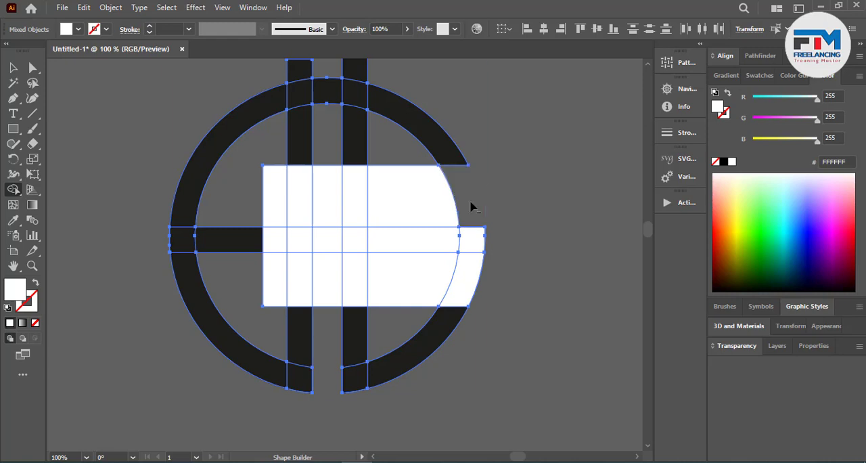
{"action": "key", "text": "ctrl+z"}
{"action": "key", "text": "ctrl+z"}
Step: Place a copy of the partly trimmed construction to the right of the original
{"action": "key", "text": "ctrl+minus"}
{"action": "key", "text": "ctrl+minus"}
{"action": "key", "text": "ctrl+minus"}
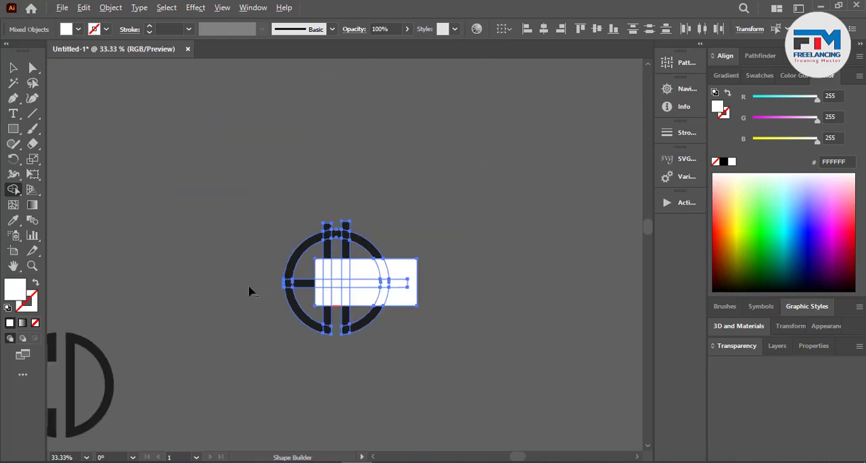
{"action": "key", "text": "v"}
{"action": "left_click_drag", "start_coordinate": [352, 288], "coordinate": [512, 287]}
Step: Cut away the original construction's top ring section between the vertical bars and the bar ends above the ring with Shape Builder
{"action": "scroll", "coordinate": [419, 306], "scroll_direction": "up", "scroll_amount": 3}
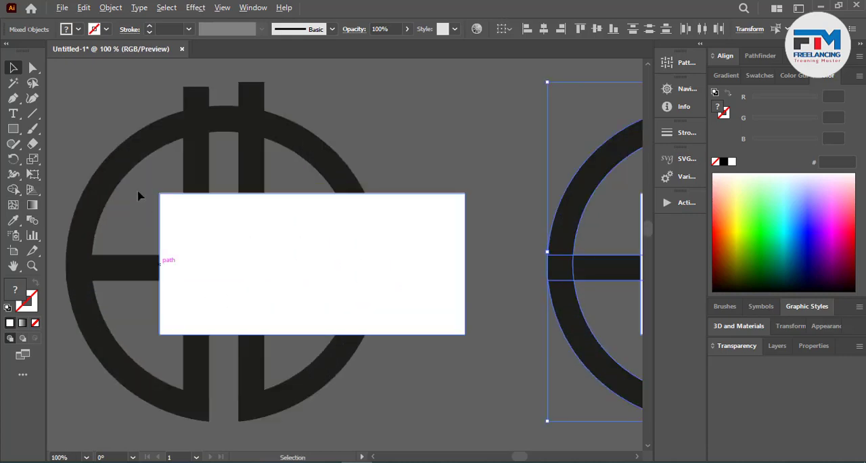
{"action": "left_click_drag", "start_coordinate": [438, 444], "coordinate": [170, 270]}
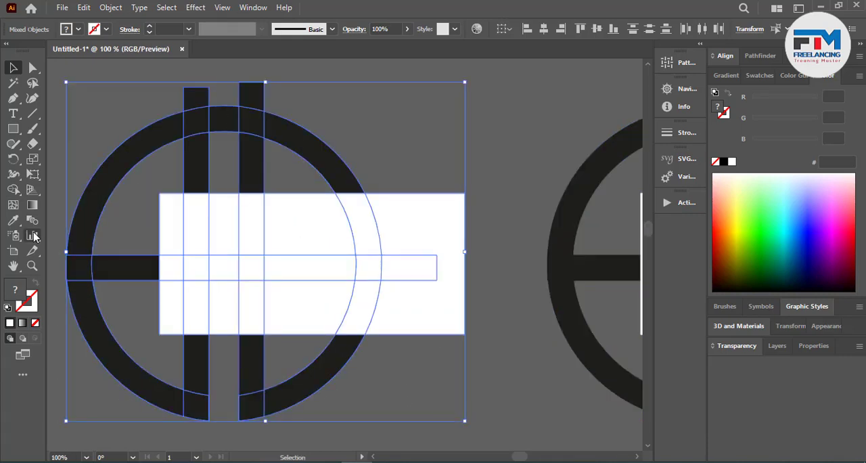
{"action": "left_click", "coordinate": [13, 189]}
{"action": "key", "text": "ctrl+z"}
{"action": "mouse_move", "coordinate": [222, 105]}
{"action": "left_mouse_down"}
{"action": "mouse_move", "coordinate": [228, 99]}
{"action": "mouse_move", "coordinate": [228, 115]}
{"action": "mouse_move", "coordinate": [261, 94]}
{"action": "left_mouse_up"}
Step: Clear the rectangle and horizontal bar sections inside the ring's right half and outside the ring, leaving an open D
{"action": "scroll", "coordinate": [363, 197], "scroll_direction": "down", "scroll_amount": 2}
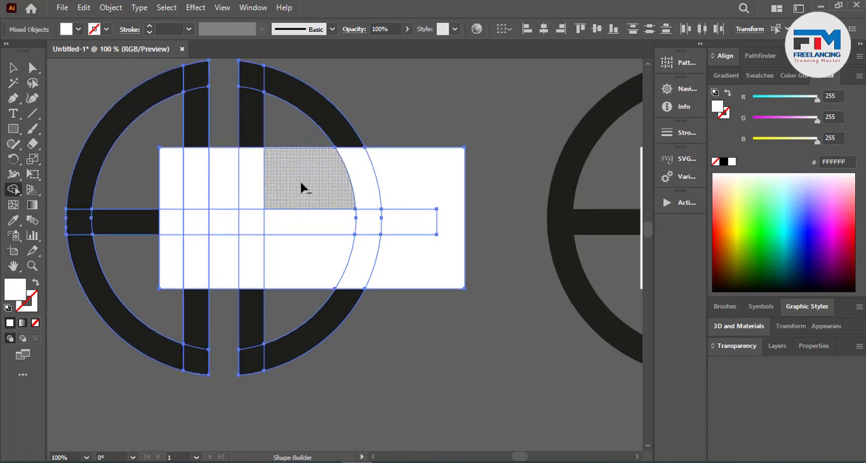
{"action": "left_click", "coordinate": [308, 187], "text": "alt"}
{"action": "left_click_drag", "start_coordinate": [292, 208], "coordinate": [292, 256]}
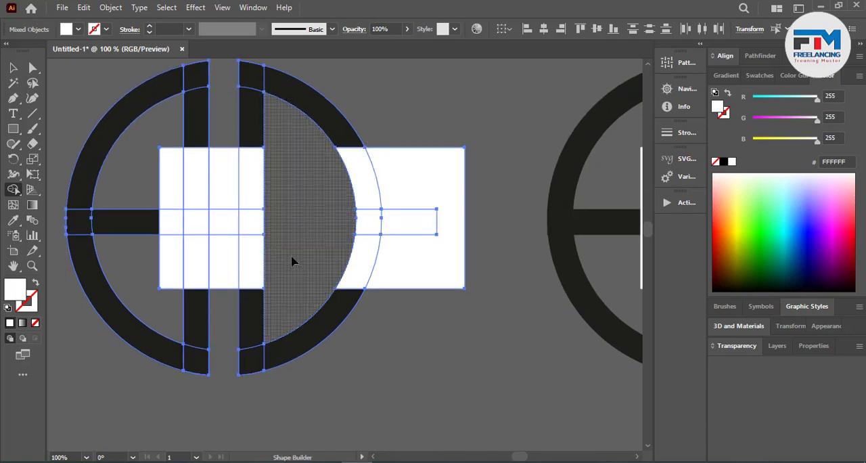
{"action": "left_click_drag", "start_coordinate": [397, 147], "coordinate": [413, 296]}
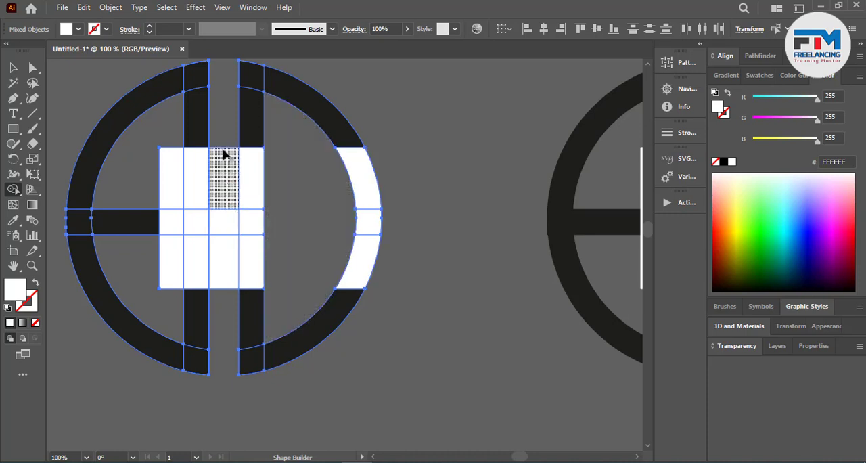
Step: Cut away the rectangle sections left of the right bar and shorten the horizontal bar to the left bar's outer edge, forming an E
{"action": "mouse_move", "coordinate": [226, 155]}
{"action": "left_mouse_down"}
{"action": "mouse_move", "coordinate": [238, 298]}
{"action": "mouse_move", "coordinate": [223, 162]}
{"action": "left_mouse_up"}
{"action": "key", "text": "ctrl+z"}
{"action": "mouse_move", "coordinate": [169, 191]}
{"action": "left_mouse_down"}
{"action": "mouse_move", "coordinate": [207, 193]}
{"action": "mouse_move", "coordinate": [201, 197]}
{"action": "left_mouse_up"}
{"action": "left_click_drag", "start_coordinate": [213, 249], "coordinate": [193, 259]}
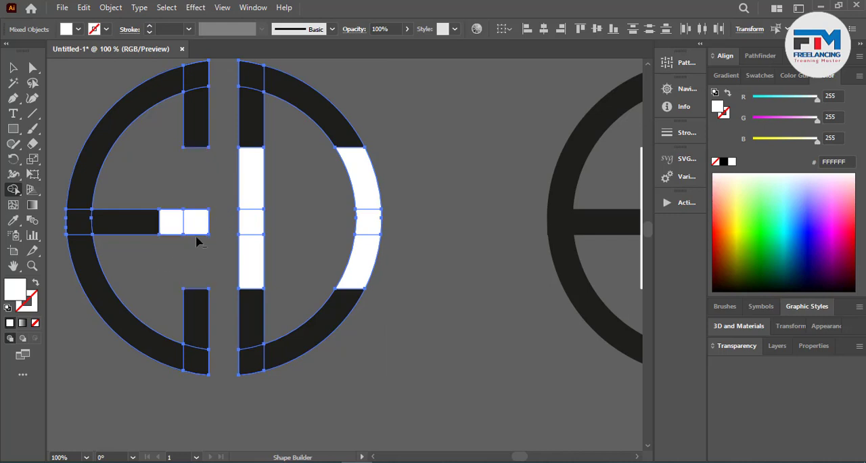
{"action": "left_click", "coordinate": [196, 222], "text": "alt"}
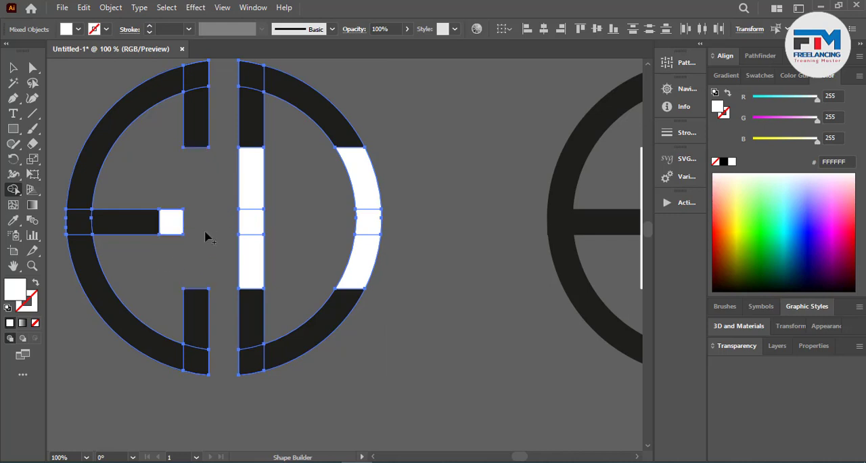
Step: Fill the ED mark with black (000000) and unite its pieces with Pathfinder
{"action": "left_click", "coordinate": [14, 66]}
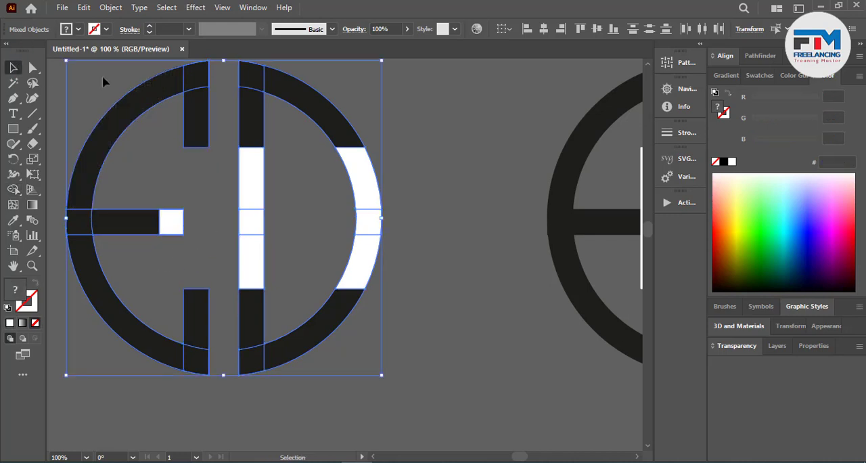
{"action": "left_click", "coordinate": [846, 284]}
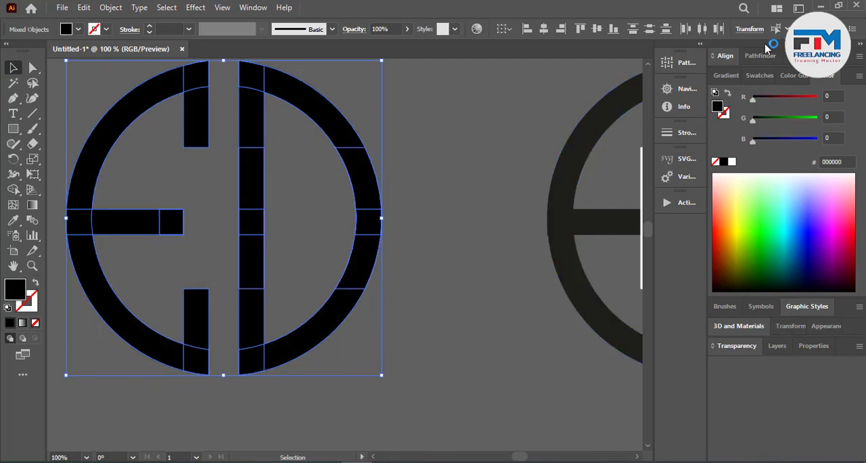
{"action": "left_click", "coordinate": [762, 55]}
{"action": "left_click", "coordinate": [719, 90]}
{"action": "left_click", "coordinate": [426, 265]}
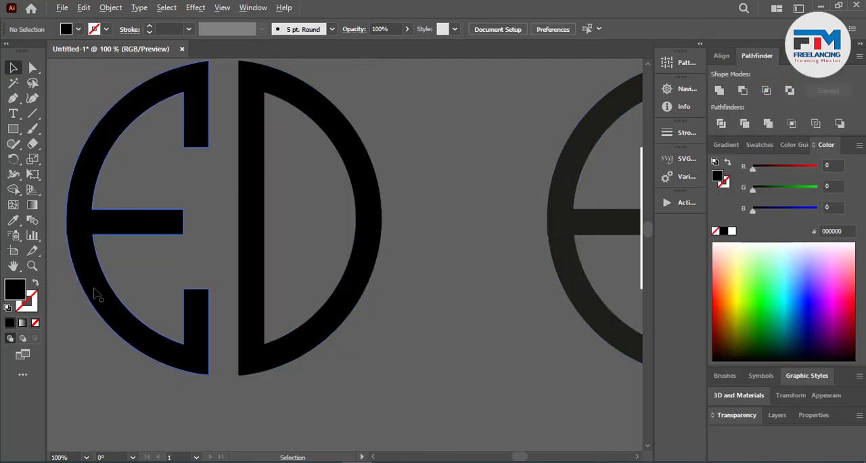
{"action": "scroll", "coordinate": [93, 289], "scroll_direction": "down", "scroll_amount": 4}
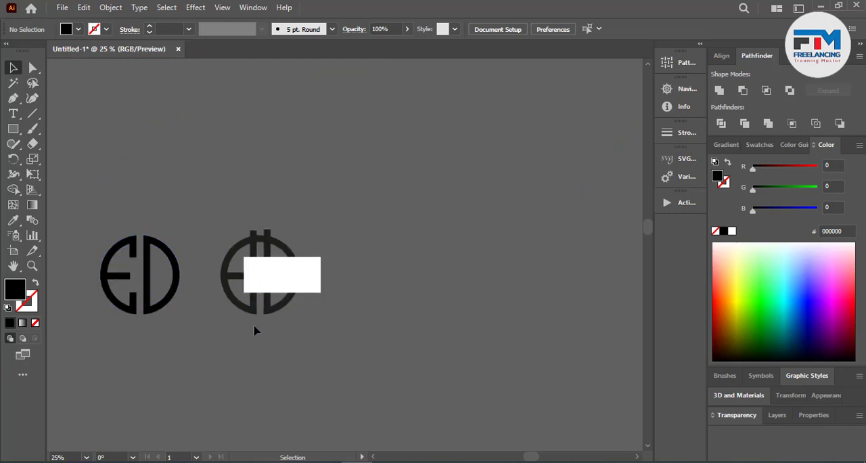
{"action": "scroll", "coordinate": [255, 331], "scroll_direction": "up", "scroll_amount": 2}
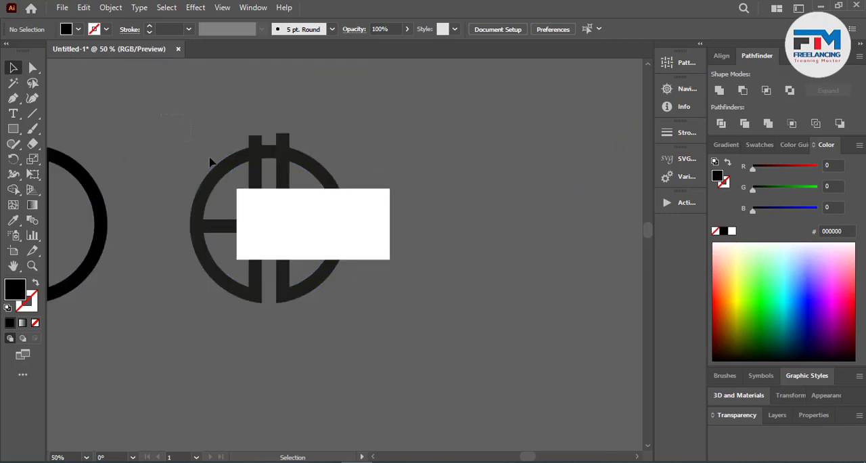
{"action": "left_click_drag", "start_coordinate": [337, 279], "coordinate": [359, 312]}
{"action": "left_click", "coordinate": [267, 341]}
{"action": "scroll", "coordinate": [235, 234], "scroll_direction": "up", "scroll_amount": 1}
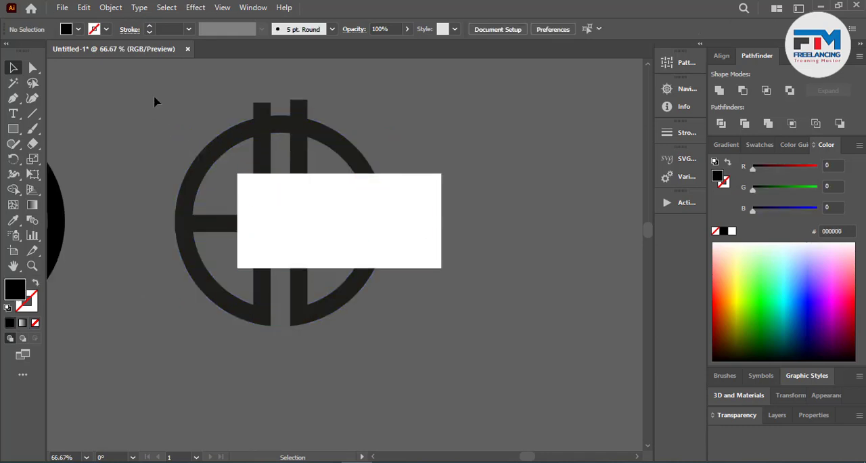
Step: Duplicate the whole ring, bar and rectangle construction beside the original
{"action": "left_click_drag", "start_coordinate": [416, 278], "coordinate": [413, 281]}
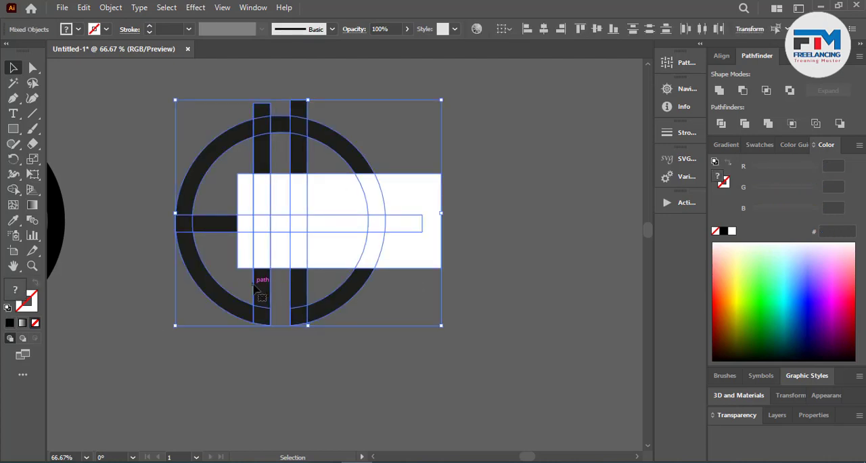
{"action": "left_click_drag", "start_coordinate": [206, 219], "coordinate": [518, 220]}
{"action": "left_click", "coordinate": [247, 187]}
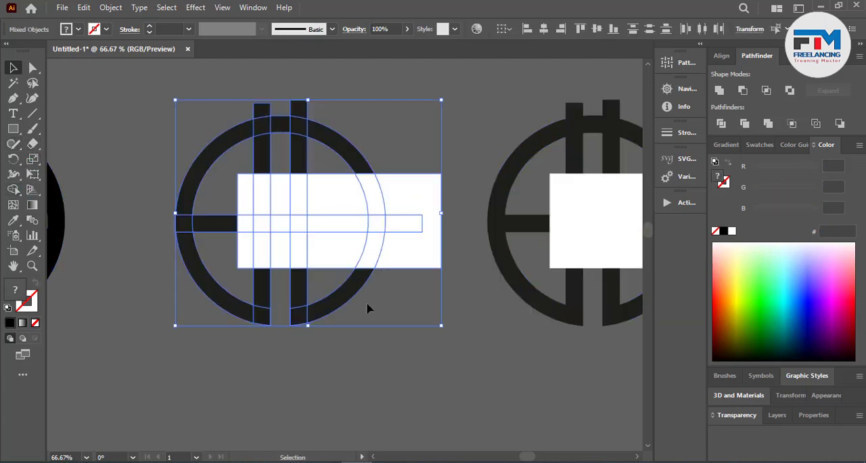
Step: Cut away the original's gap between the vertical bars and the rectangle-covered sections beyond the right bar with Shape Builder, forming a C
{"action": "scroll", "coordinate": [272, 261], "scroll_direction": "up", "scroll_amount": 2}
{"action": "left_click", "coordinate": [13, 189]}
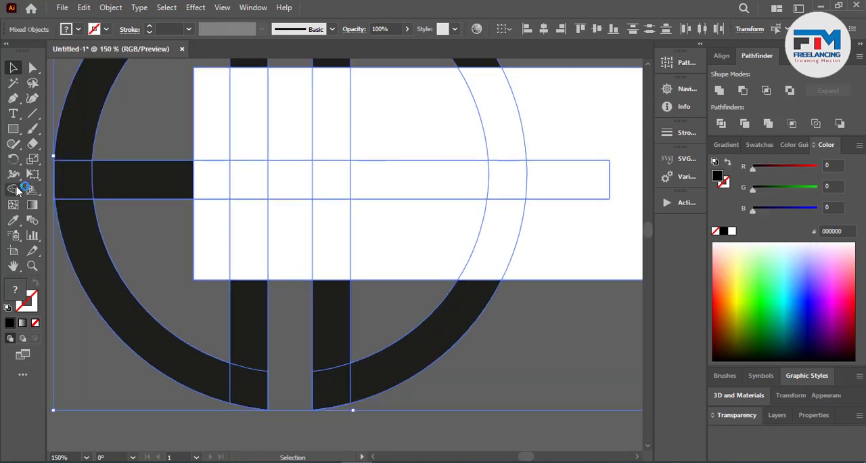
{"action": "scroll", "coordinate": [291, 270], "scroll_direction": "up", "scroll_amount": 3}
{"action": "left_click_drag", "start_coordinate": [294, 364], "coordinate": [299, 166]}
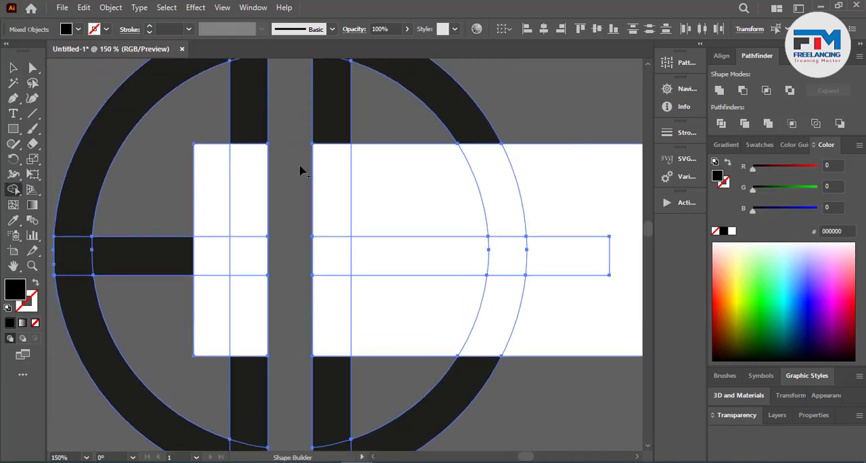
{"action": "mouse_move", "coordinate": [399, 337]}
{"action": "left_mouse_down"}
{"action": "mouse_move", "coordinate": [418, 239]}
{"action": "mouse_move", "coordinate": [498, 214]}
{"action": "mouse_move", "coordinate": [527, 289]}
{"action": "mouse_move", "coordinate": [482, 302]}
{"action": "mouse_move", "coordinate": [585, 213]}
{"action": "left_mouse_up"}
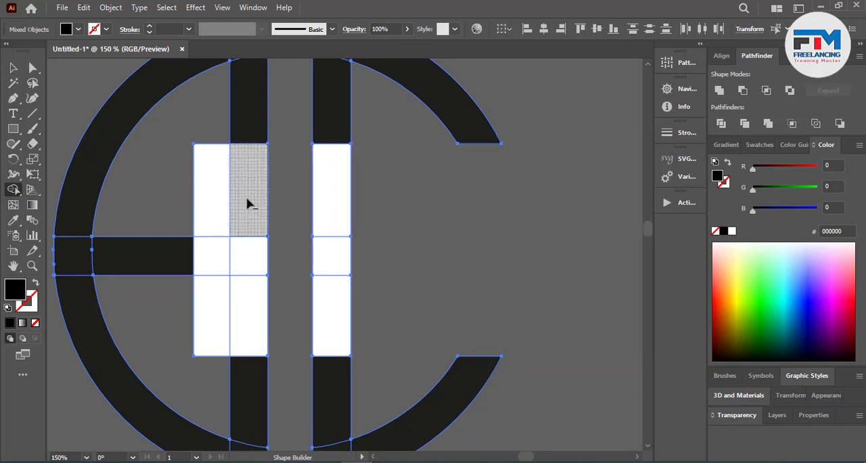
Step: Cut away the rectangle sections around the left bar and shorten the horizontal bar to that bar's outer edge, forming an E
{"action": "left_click_drag", "start_coordinate": [214, 205], "coordinate": [260, 205]}
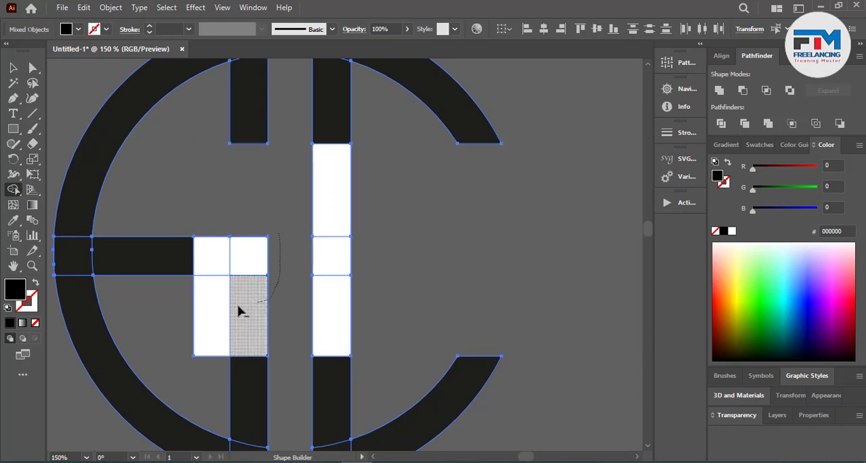
{"action": "left_click_drag", "start_coordinate": [239, 305], "coordinate": [196, 309]}
{"action": "left_click", "coordinate": [254, 261], "text": "alt"}
{"action": "scroll", "coordinate": [272, 263], "scroll_direction": "down", "scroll_amount": 4}
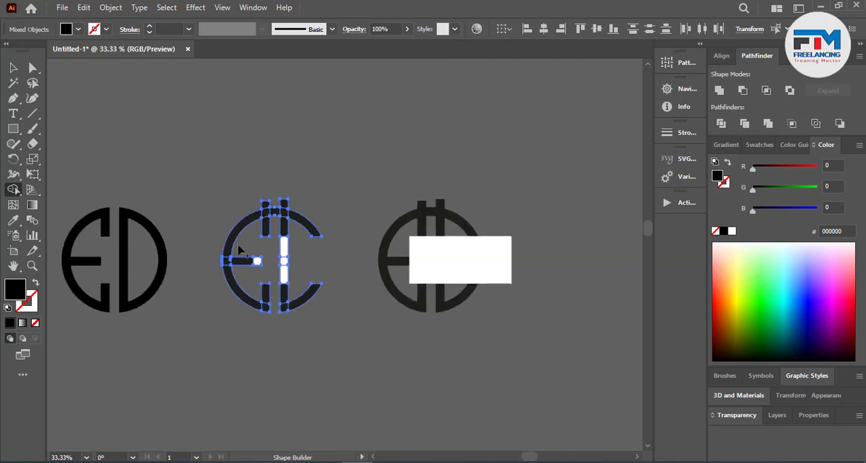
Step: Fill the EC mark with black (000000) and unite its pieces with Pathfinder
{"action": "key", "text": "v"}
{"action": "scroll", "coordinate": [292, 316], "scroll_direction": "up", "scroll_amount": 2}
{"action": "left_click", "coordinate": [731, 360]}
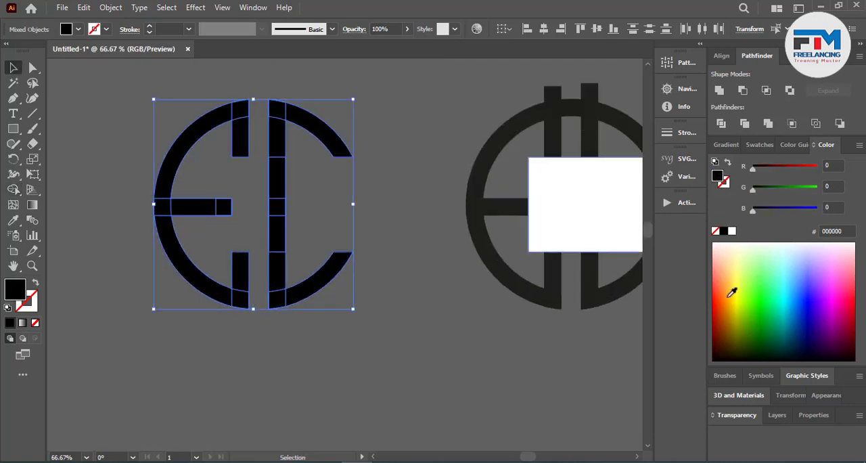
{"action": "left_click", "coordinate": [719, 91]}
{"action": "left_click", "coordinate": [427, 311]}
{"action": "scroll", "coordinate": [440, 313], "scroll_direction": "down", "scroll_amount": 4}
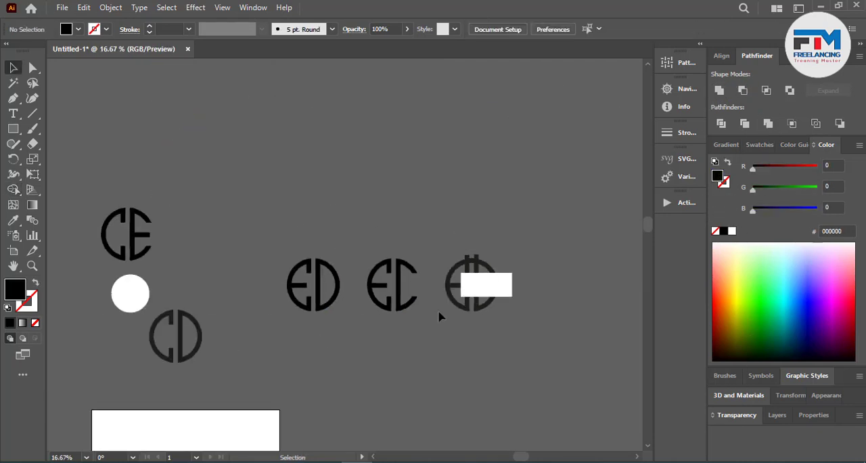
Step: Narrow the remaining construction's white rectangle from its right side so it extends just past the right vertical bar
{"action": "scroll", "coordinate": [455, 298], "scroll_direction": "down", "scroll_amount": 2}
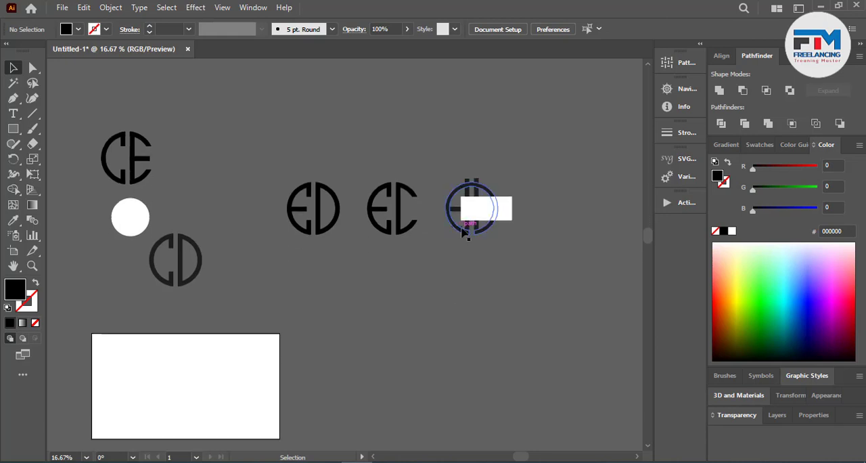
{"action": "scroll", "coordinate": [504, 214], "scroll_direction": "up", "scroll_amount": 3}
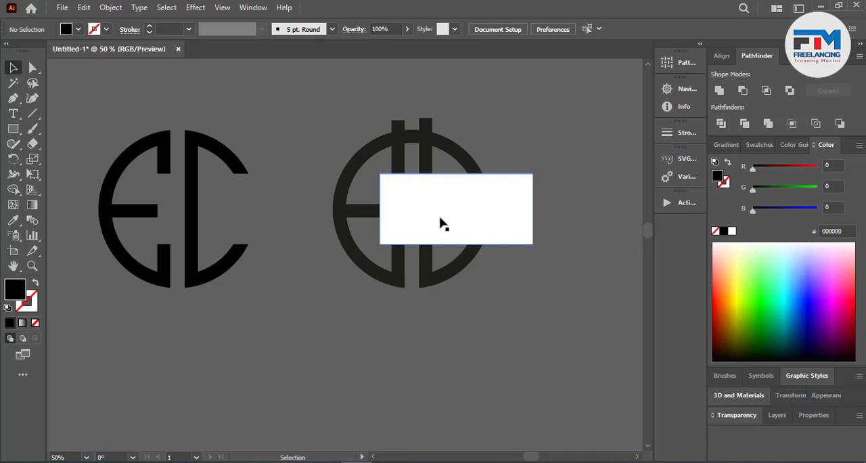
{"action": "left_click", "coordinate": [494, 215]}
{"action": "left_click_drag", "start_coordinate": [533, 208], "coordinate": [446, 208]}
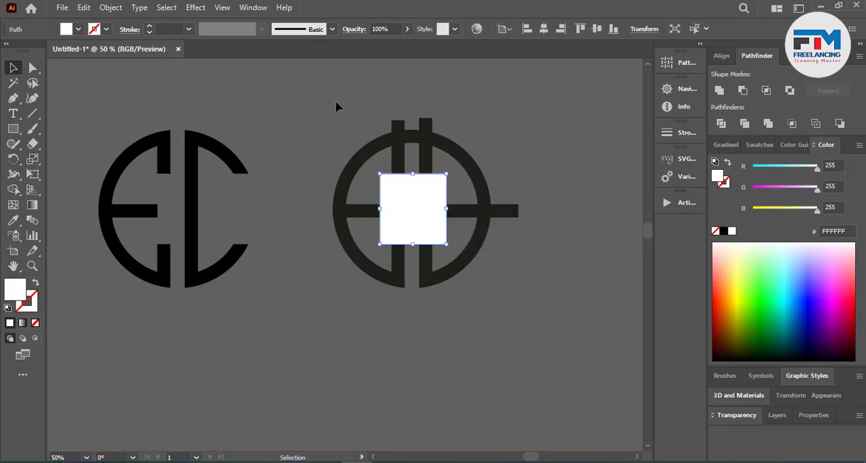
Step: Try to align all the construction's ungrouped pieces on a common horizontal center
{"action": "left_click_drag", "start_coordinate": [337, 107], "coordinate": [520, 334]}
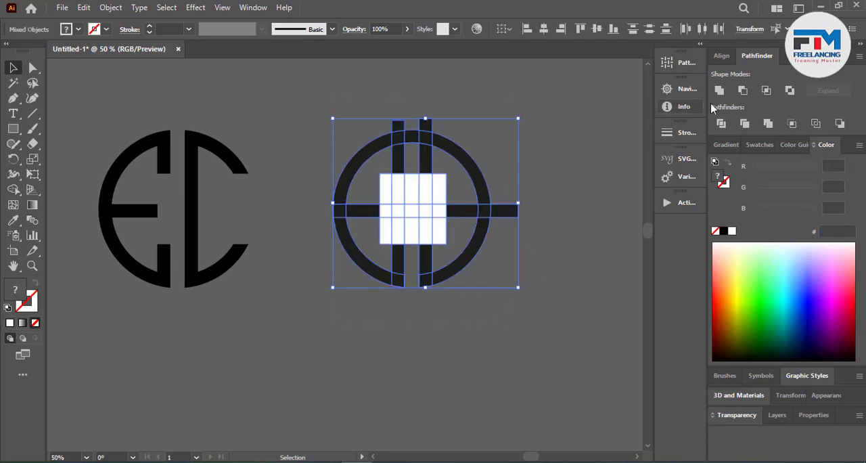
{"action": "left_click", "coordinate": [721, 56]}
{"action": "left_click", "coordinate": [742, 90]}
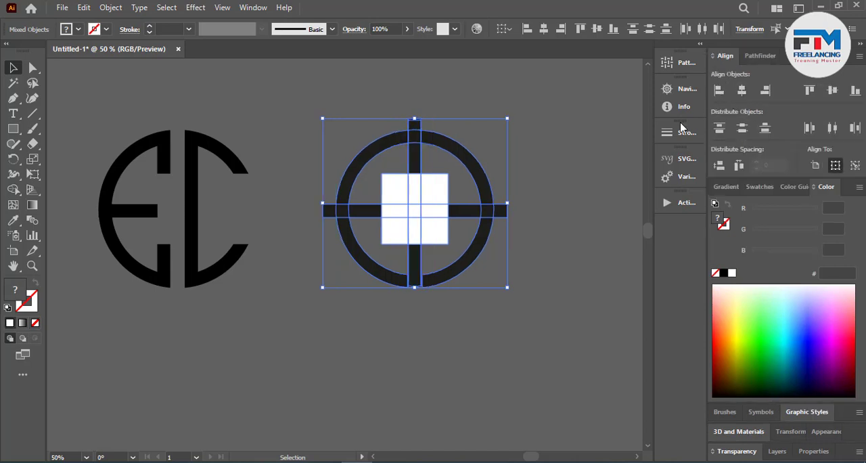
{"action": "key", "text": "ctrl+z"}
Step: Group the two vertical bars and align the bar group, ring, horizontal bar and rectangle on their horizontal centers
{"action": "left_click", "coordinate": [525, 270]}
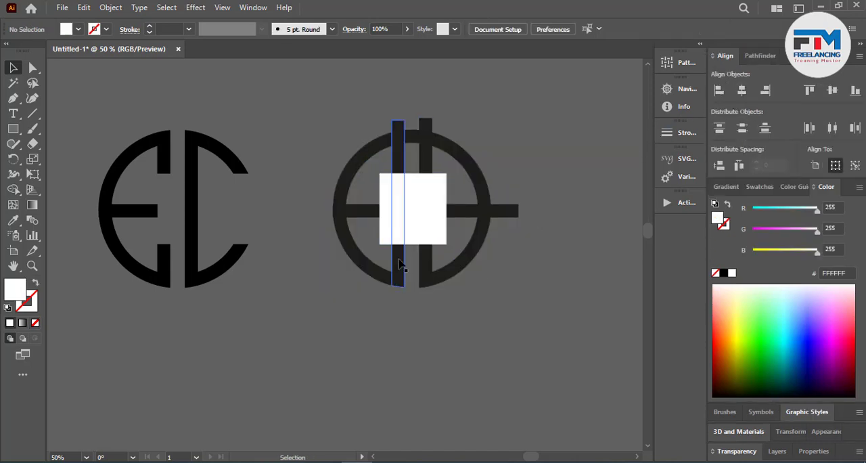
{"action": "left_click", "coordinate": [428, 260]}
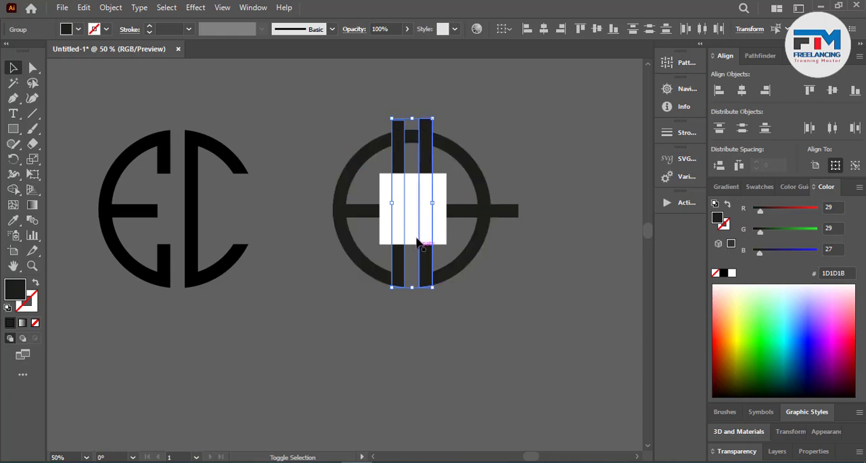
{"action": "key", "text": "a"}
{"action": "key", "text": "v"}
{"action": "left_click_drag", "start_coordinate": [346, 87], "coordinate": [565, 357]}
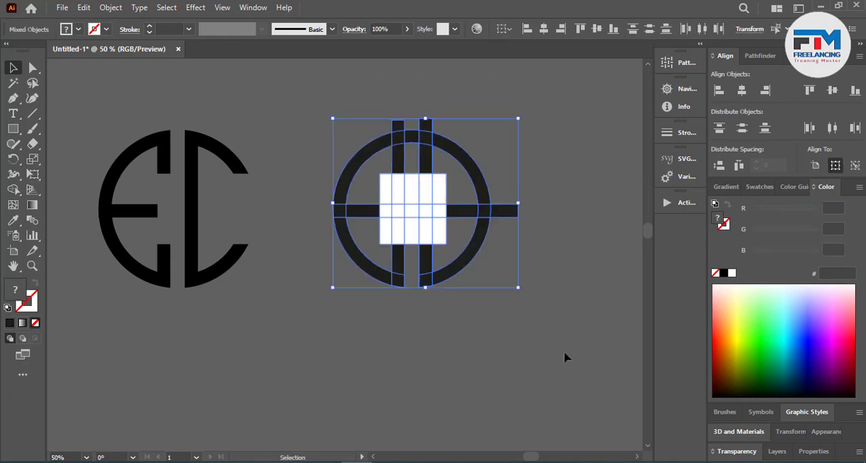
{"action": "left_click", "coordinate": [740, 95]}
{"action": "left_click", "coordinate": [588, 255]}
Step: Cut away the sections between the vertical bars and all bar ends outside the ring with Shape Builder
{"action": "scroll", "coordinate": [449, 213], "scroll_direction": "up", "scroll_amount": 2}
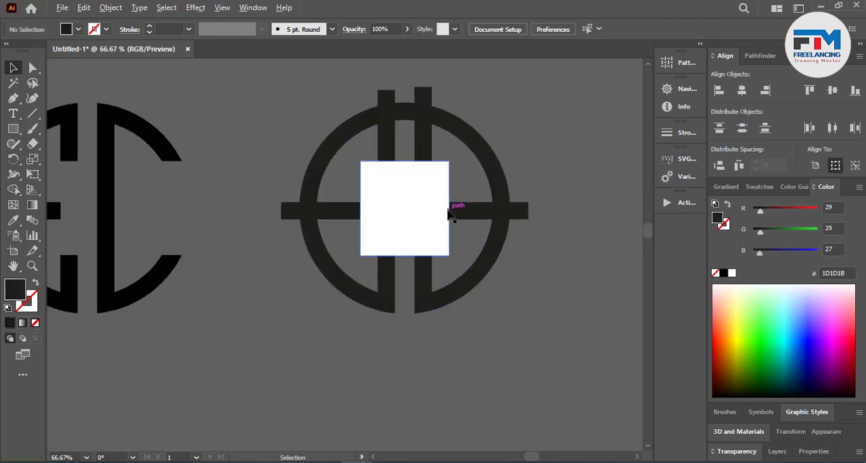
{"action": "scroll", "coordinate": [454, 246], "scroll_direction": "up", "scroll_amount": 1}
{"action": "scroll", "coordinate": [441, 266], "scroll_direction": "down", "scroll_amount": 2}
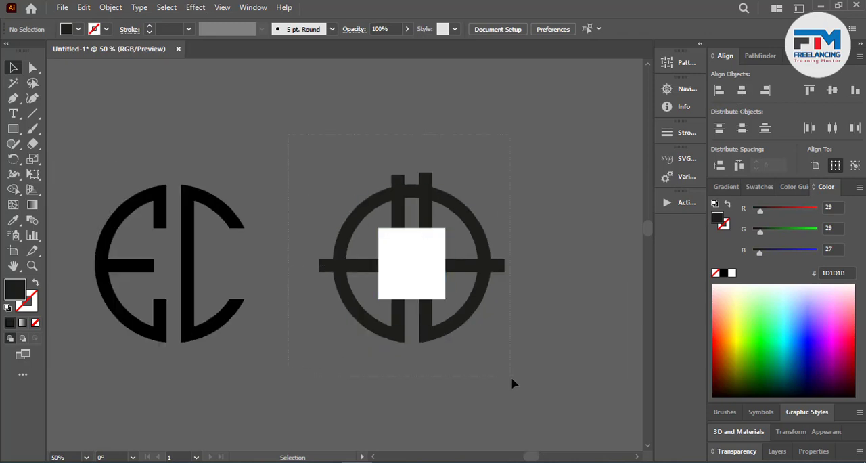
{"action": "left_click_drag", "start_coordinate": [290, 134], "coordinate": [512, 384]}
{"action": "left_click", "coordinate": [12, 189]}
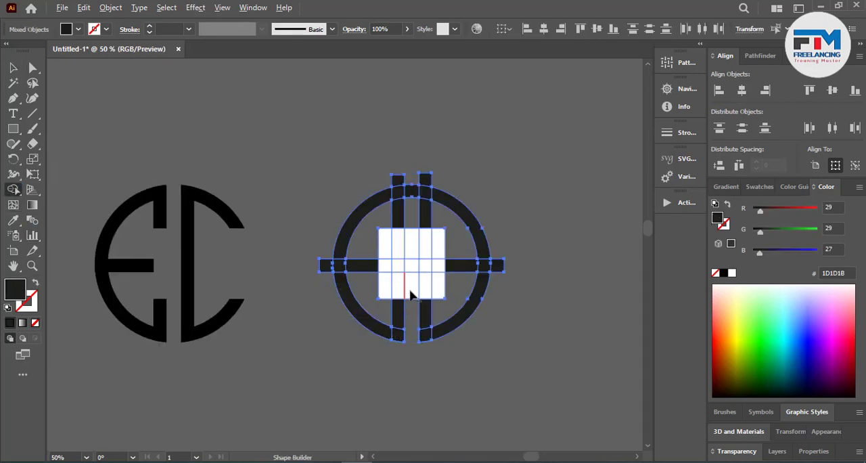
{"action": "left_click_drag", "start_coordinate": [412, 293], "coordinate": [408, 249]}
{"action": "left_click_drag", "start_coordinate": [407, 193], "coordinate": [407, 184]}
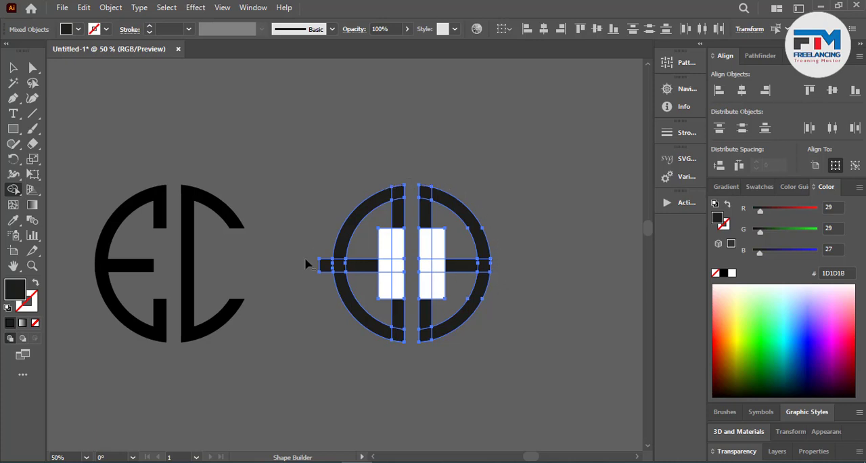
{"action": "key", "text": "ctrl+1"}
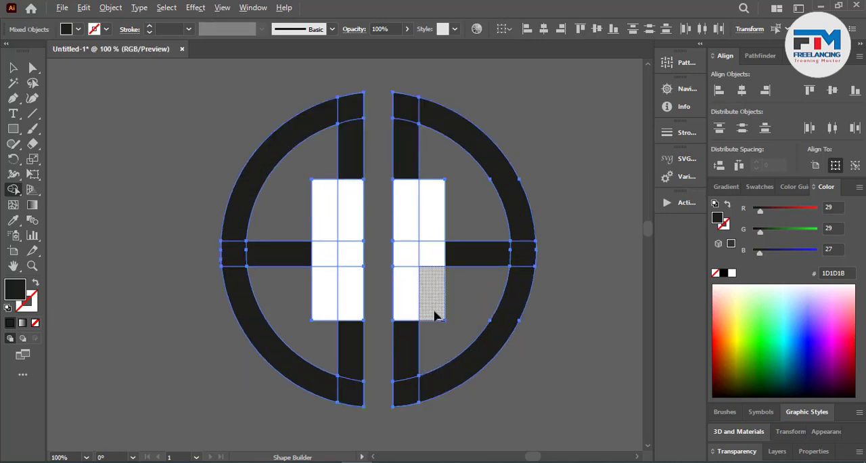
Step: Clear the rectangle sections in both halves and shorten the horizontal bars to the vertical bars' outer edges, forming two mirrored Es
{"action": "left_click_drag", "start_coordinate": [390, 295], "coordinate": [390, 286]}
{"action": "left_click_drag", "start_coordinate": [379, 223], "coordinate": [459, 201]}
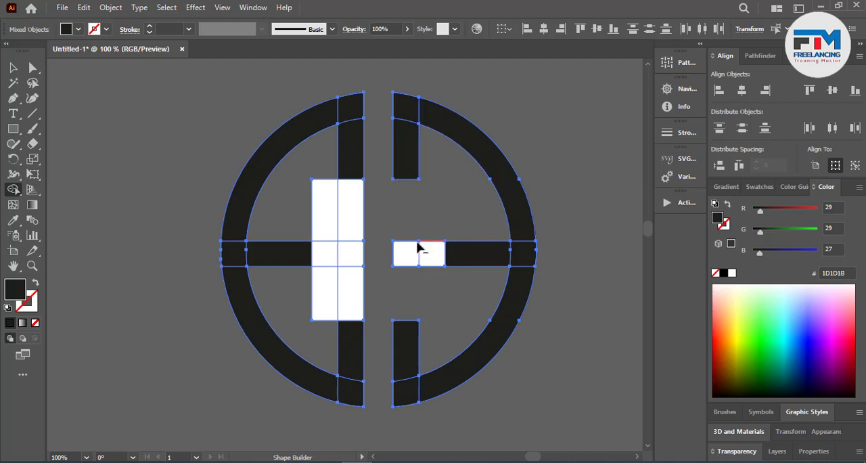
{"action": "left_click", "coordinate": [400, 250], "text": "alt"}
{"action": "left_click_drag", "start_coordinate": [357, 258], "coordinate": [301, 223]}
{"action": "scroll", "coordinate": [369, 303], "scroll_direction": "down", "scroll_amount": 2}
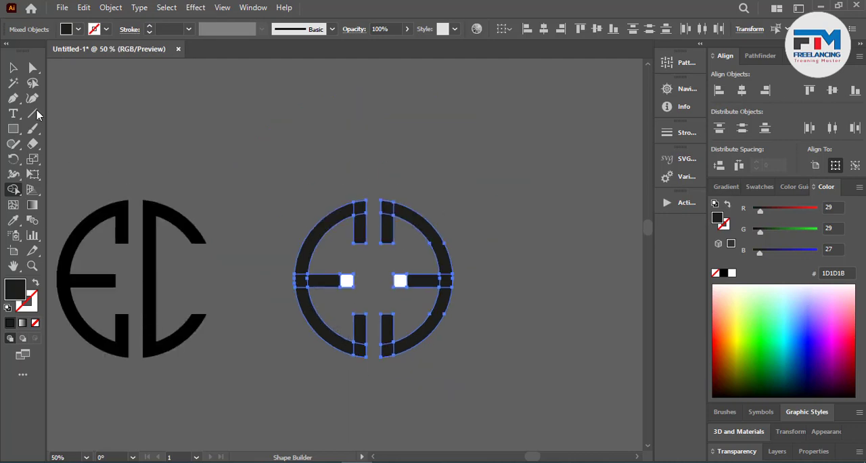
Step: Fill the double-E mark with black (000000) and unite its pieces with Pathfinder
{"action": "left_click", "coordinate": [12, 69]}
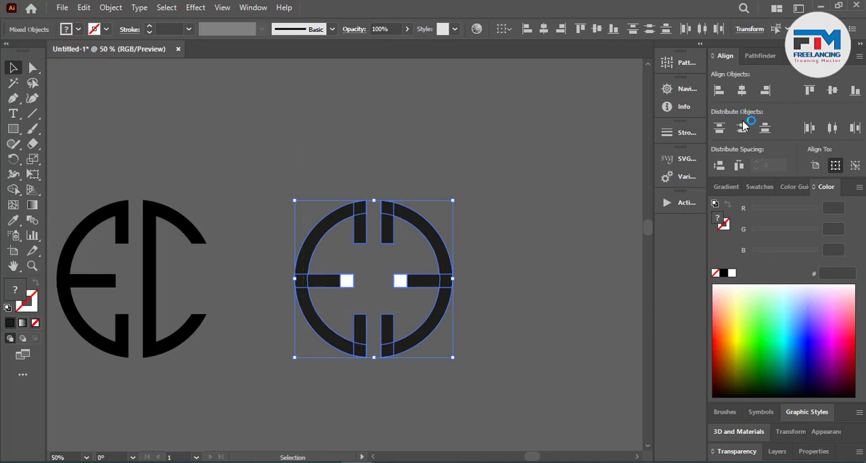
{"action": "left_click", "coordinate": [723, 272]}
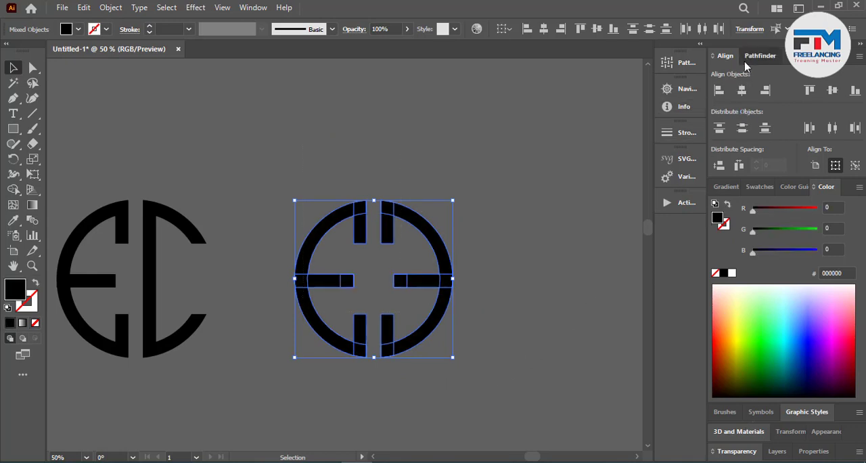
{"action": "left_click", "coordinate": [756, 56]}
{"action": "left_click", "coordinate": [721, 93]}
{"action": "left_click", "coordinate": [512, 240]}
Step: Try to duplicate the EC mark below the row of finished marks
{"action": "scroll", "coordinate": [511, 242], "scroll_direction": "down", "scroll_amount": 2}
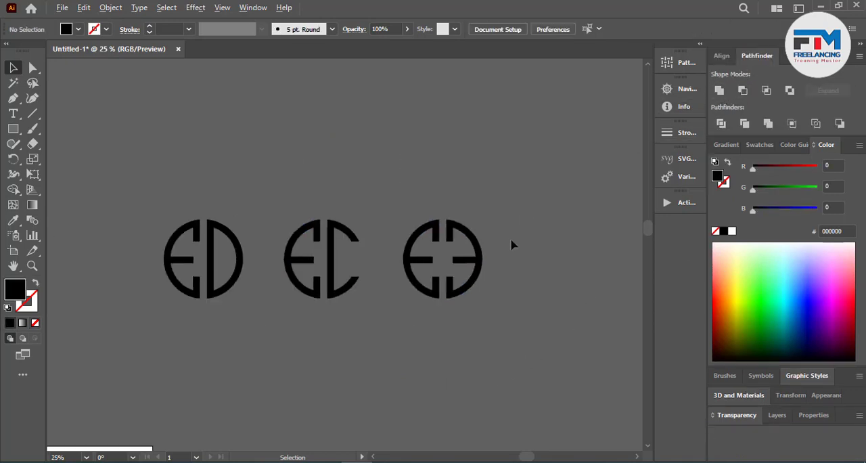
{"action": "scroll", "coordinate": [483, 257], "scroll_direction": "down", "scroll_amount": 1}
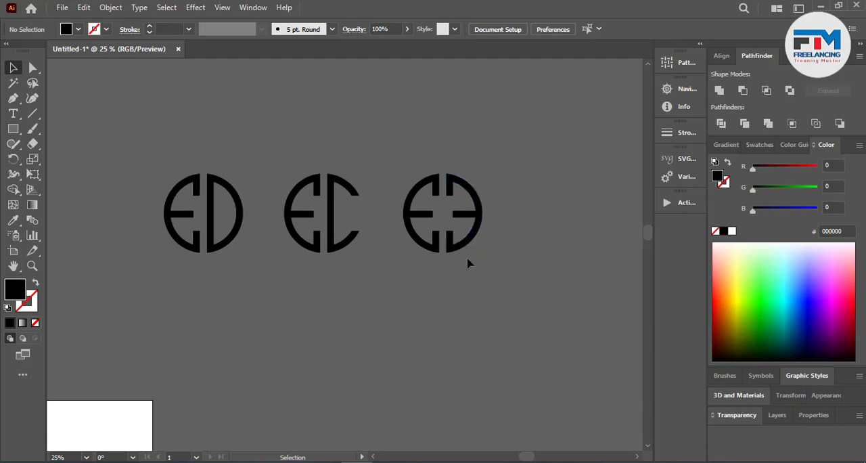
{"action": "scroll", "coordinate": [468, 259], "scroll_direction": "down", "scroll_amount": 4}
{"action": "scroll", "coordinate": [468, 236], "scroll_direction": "down", "scroll_amount": 1}
{"action": "scroll", "coordinate": [442, 189], "scroll_direction": "up", "scroll_amount": 2}
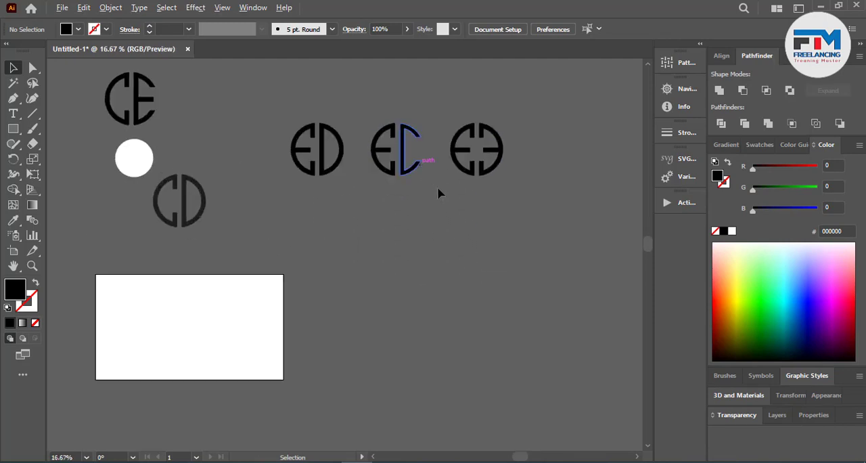
{"action": "scroll", "coordinate": [433, 196], "scroll_direction": "down", "scroll_amount": 1}
{"action": "scroll", "coordinate": [424, 169], "scroll_direction": "down", "scroll_amount": 1}
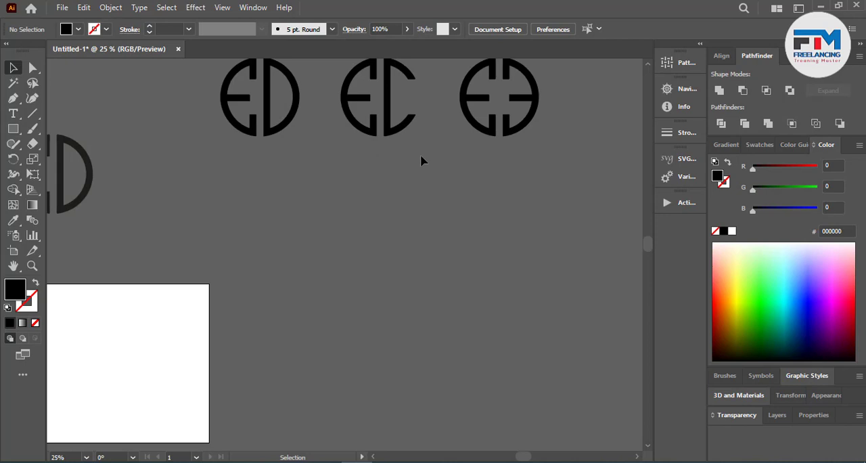
{"action": "left_click_drag", "start_coordinate": [394, 137], "coordinate": [406, 300]}
{"action": "key", "text": "ctrl+z"}
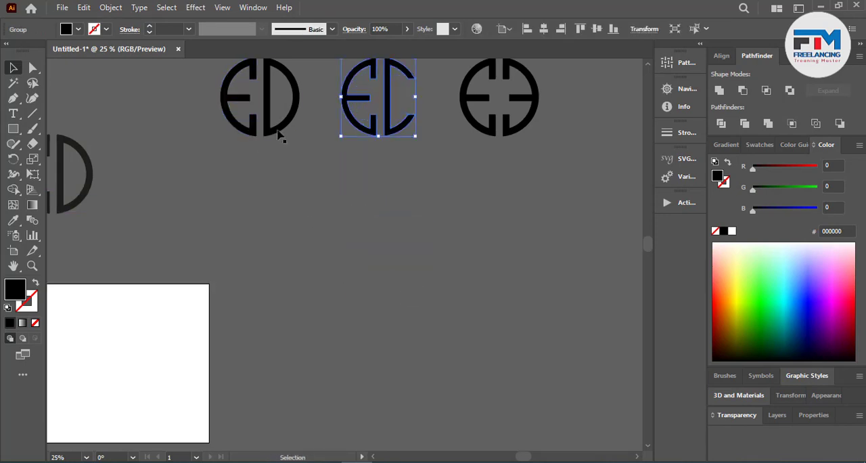
Step: Duplicate the ED mark straight below the original and ungroup the copy
{"action": "left_click_drag", "start_coordinate": [279, 135], "coordinate": [287, 300]}
{"action": "right_click", "coordinate": [288, 300]}
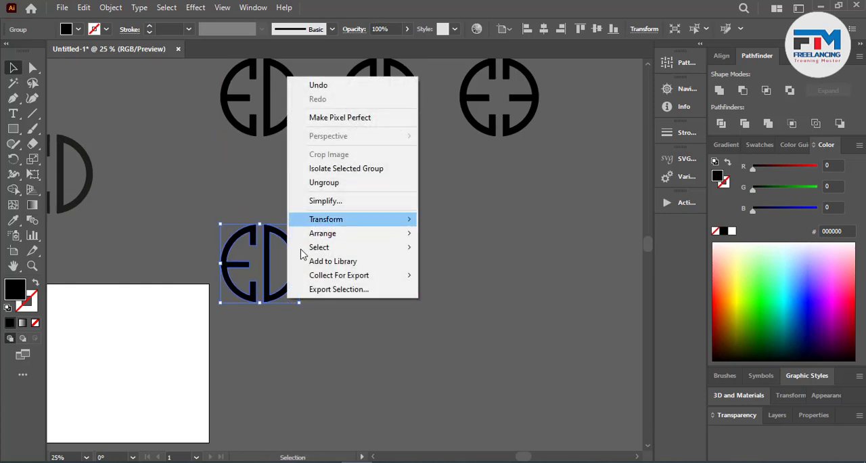
{"action": "left_click", "coordinate": [261, 293]}
{"action": "right_click", "coordinate": [252, 296]}
{"action": "left_click", "coordinate": [298, 181]}
{"action": "left_click", "coordinate": [262, 274]}
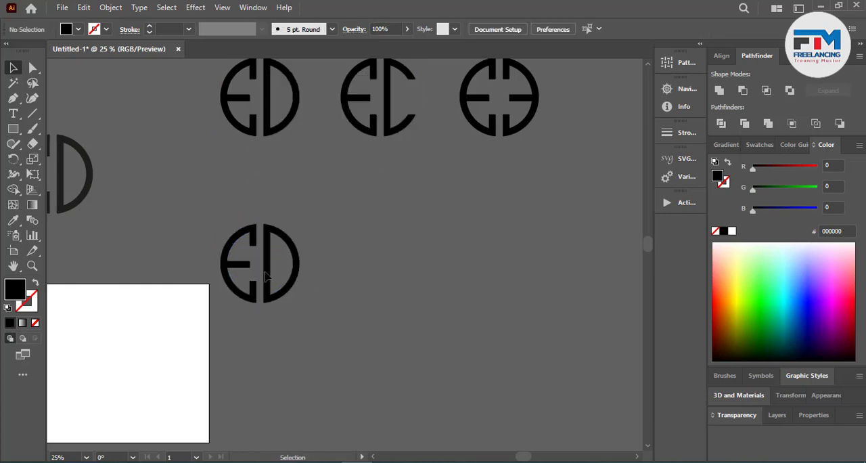
Step: Delete the E half of the copied ED mark
{"action": "scroll", "coordinate": [265, 274], "scroll_direction": "up", "scroll_amount": 2}
{"action": "left_click", "coordinate": [304, 316]}
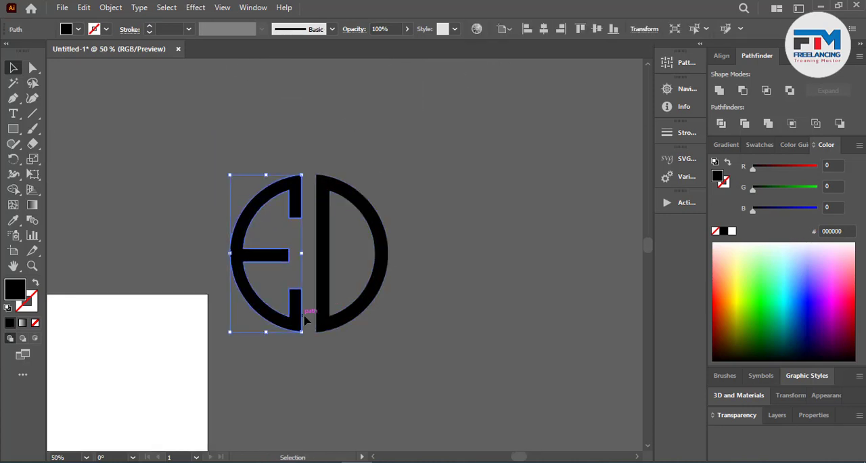
{"action": "key", "text": "Delete"}
Step: Reflect a copy of the remaining D half and place it back to back with the original to form a double-D mark
{"action": "right_click", "coordinate": [324, 319]}
{"action": "mouse_move", "coordinate": [433, 241]}
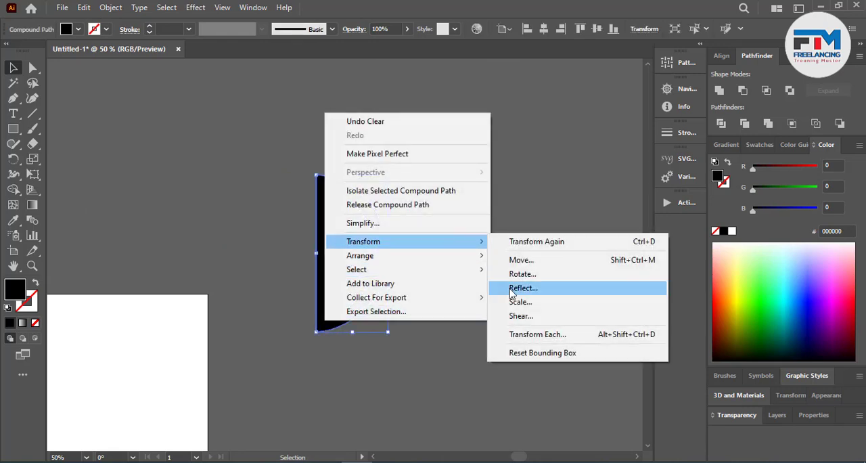
{"action": "left_click", "coordinate": [521, 288]}
{"action": "left_click", "coordinate": [370, 313]}
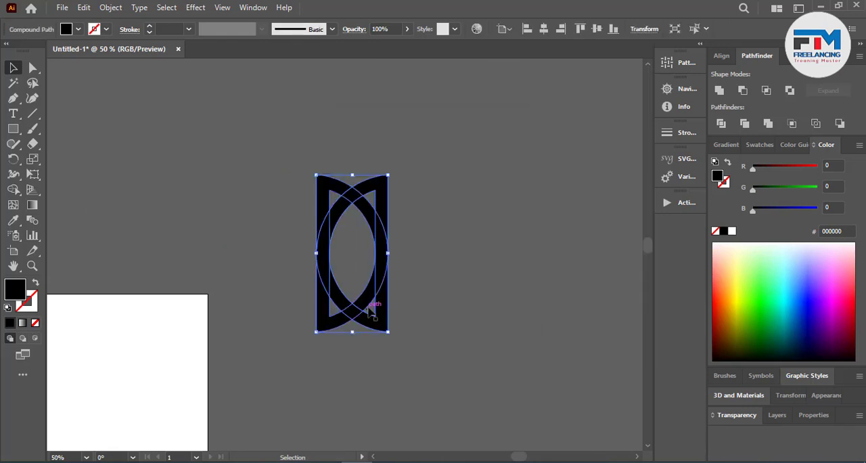
{"action": "left_click_drag", "start_coordinate": [370, 311], "coordinate": [324, 356]}
{"action": "left_click", "coordinate": [226, 338]}
Step: Move the double-D mark up so it sits closely beneath the ED mark
{"action": "scroll", "coordinate": [226, 338], "scroll_direction": "down", "scroll_amount": 1}
{"action": "scroll", "coordinate": [351, 318], "scroll_direction": "up", "scroll_amount": 1}
{"action": "scroll", "coordinate": [300, 336], "scroll_direction": "down", "scroll_amount": 3}
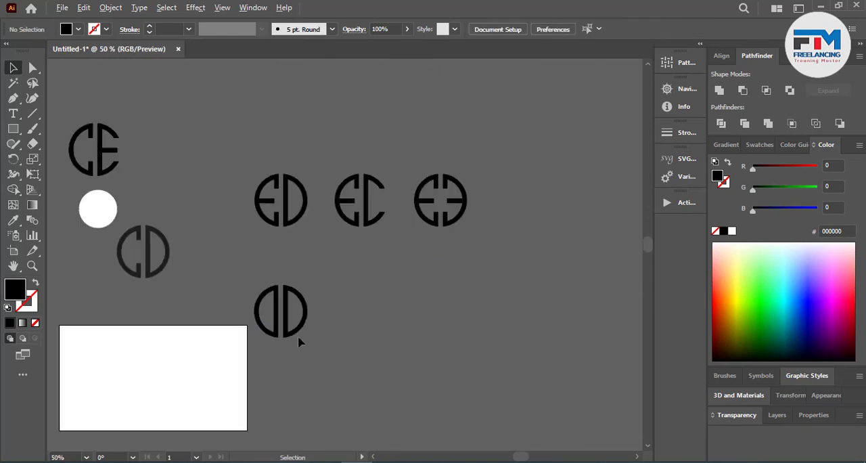
{"action": "left_click_drag", "start_coordinate": [302, 330], "coordinate": [299, 286]}
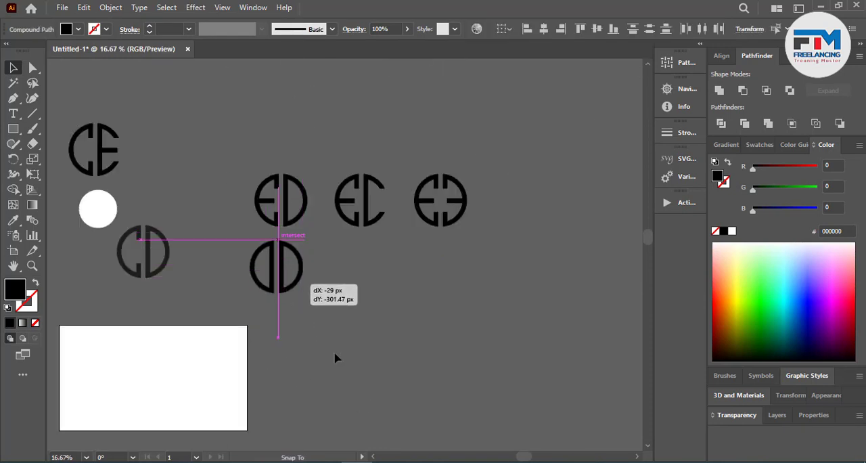
{"action": "left_click_drag", "start_coordinate": [336, 357], "coordinate": [337, 358]}
{"action": "left_click", "coordinate": [319, 261]}
Step: Duplicate the EC mark below the original and keep only the C half of the ungrouped copy
{"action": "left_click_drag", "start_coordinate": [383, 182], "coordinate": [389, 184]}
{"action": "left_click", "coordinate": [385, 279]}
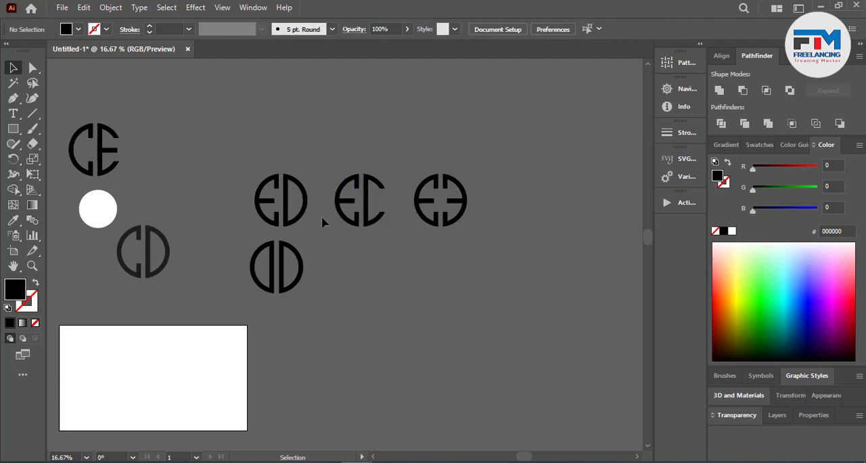
{"action": "left_click", "coordinate": [369, 230]}
{"action": "right_click", "coordinate": [367, 223]}
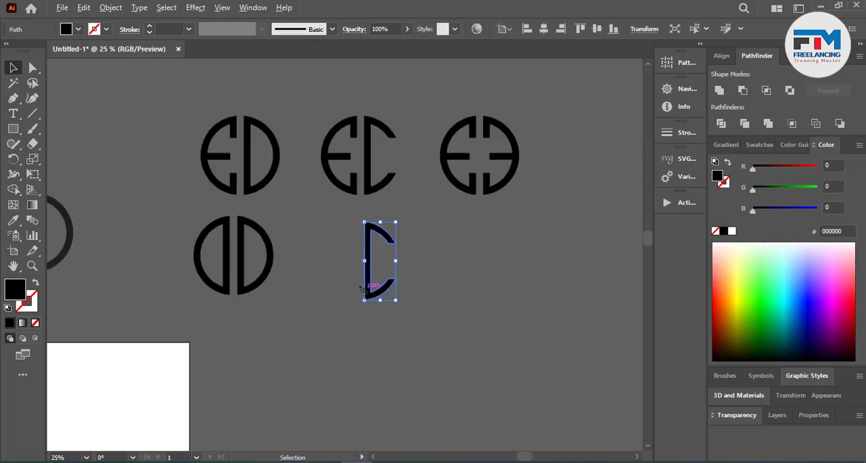
{"action": "scroll", "coordinate": [363, 289], "scroll_direction": "up", "scroll_amount": 1}
Step: Reflect a copy of the C half and place it back to back with the original to form a double-C mark
{"action": "right_click", "coordinate": [383, 300]}
{"action": "mouse_move", "coordinate": [383, 381]}
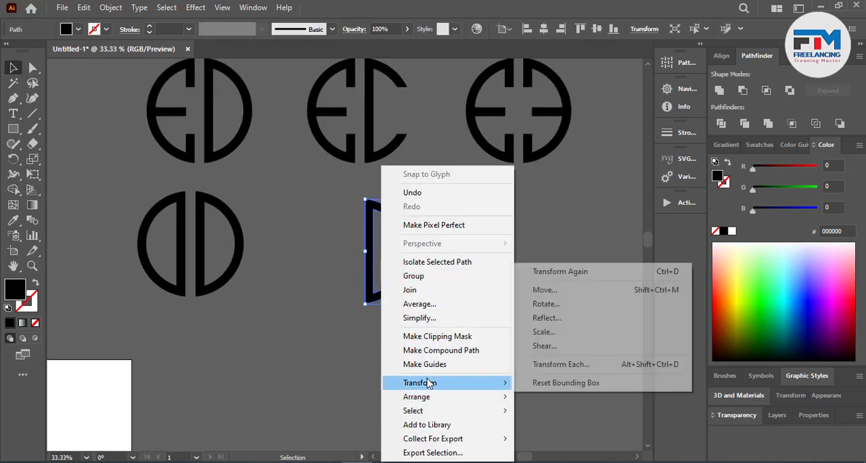
{"action": "left_click", "coordinate": [532, 317]}
{"action": "left_click", "coordinate": [356, 315]}
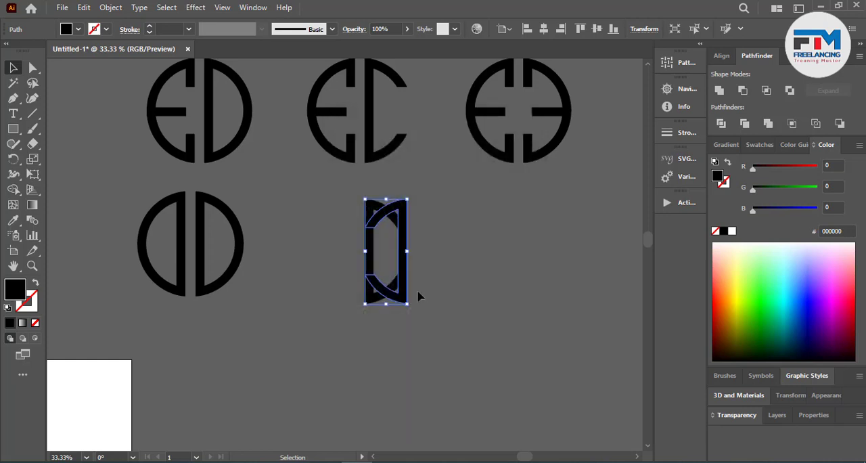
{"action": "left_click_drag", "start_coordinate": [397, 295], "coordinate": [343, 300]}
{"action": "left_click", "coordinate": [363, 358]}
{"action": "key", "text": "ctrl+plus"}
{"action": "left_click_drag", "start_coordinate": [348, 261], "coordinate": [353, 262]}
{"action": "left_click", "coordinate": [358, 389]}
Step: Delete the leftover white circle between the CE and CD marks
{"action": "scroll", "coordinate": [360, 390], "scroll_direction": "down", "scroll_amount": 3}
{"action": "left_click_drag", "start_coordinate": [351, 399], "coordinate": [415, 341]}
{"action": "scroll", "coordinate": [478, 337], "scroll_direction": "down", "scroll_amount": 1}
{"action": "scroll", "coordinate": [479, 341], "scroll_direction": "down", "scroll_amount": 4}
{"action": "scroll", "coordinate": [361, 340], "scroll_direction": "up", "scroll_amount": 1}
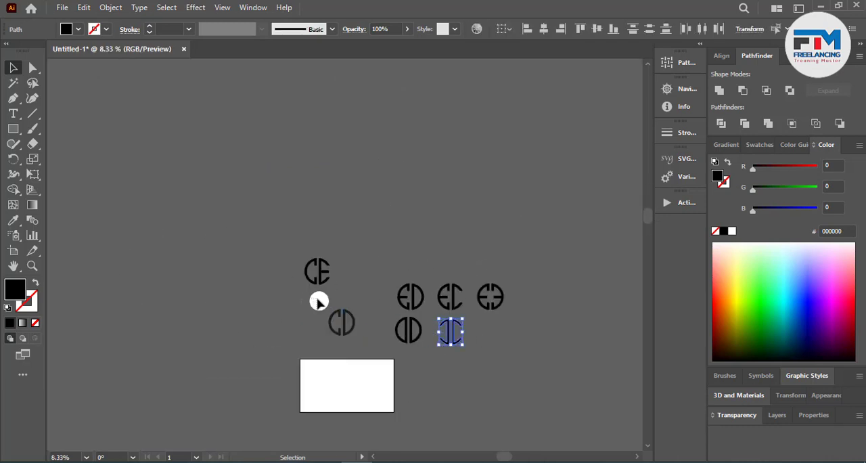
{"action": "left_click", "coordinate": [318, 301]}
{"action": "scroll", "coordinate": [317, 297], "scroll_direction": "up", "scroll_amount": 1}
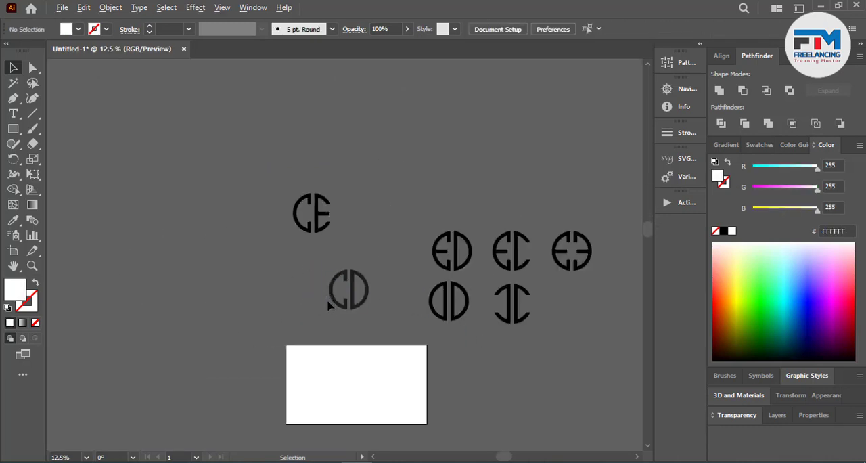
{"action": "scroll", "coordinate": [327, 306], "scroll_direction": "up", "scroll_amount": 1}
{"action": "scroll", "coordinate": [328, 306], "scroll_direction": "up", "scroll_amount": 3}
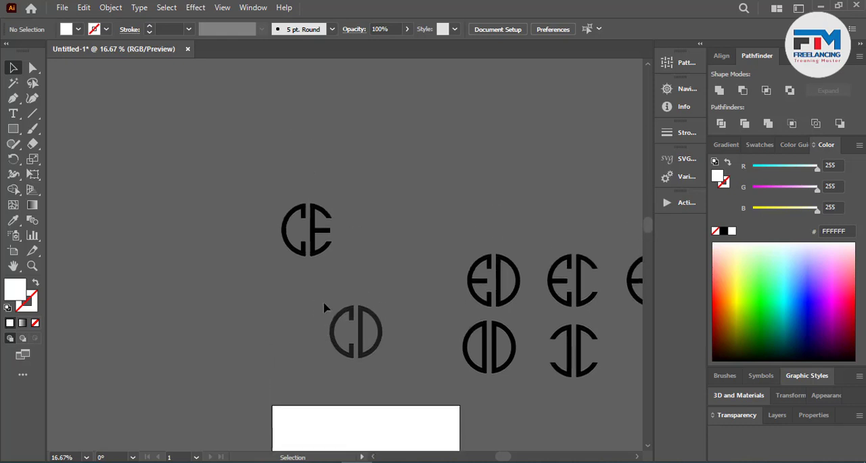
Step: Unite the pieces of the CE mark with Pathfinder
{"action": "left_click_drag", "start_coordinate": [221, 171], "coordinate": [348, 278]}
{"action": "scroll", "coordinate": [350, 280], "scroll_direction": "down", "scroll_amount": 2}
{"action": "left_click", "coordinate": [361, 263], "text": "shift"}
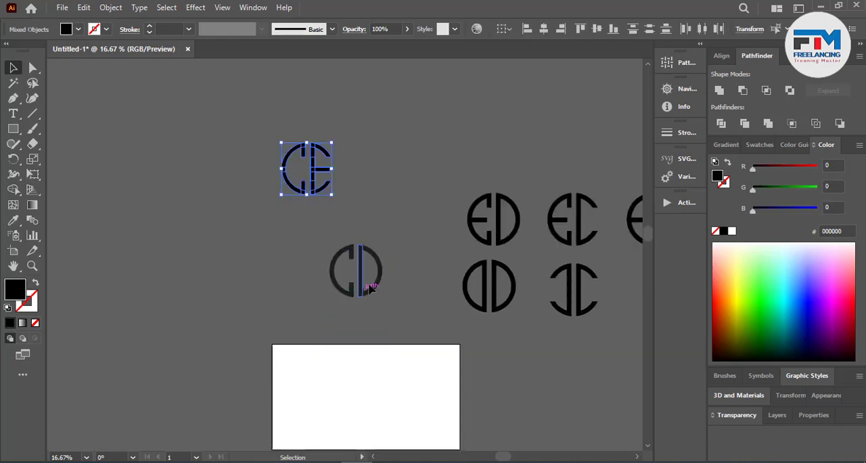
{"action": "left_click", "coordinate": [295, 237]}
{"action": "left_click_drag", "start_coordinate": [242, 120], "coordinate": [369, 213]}
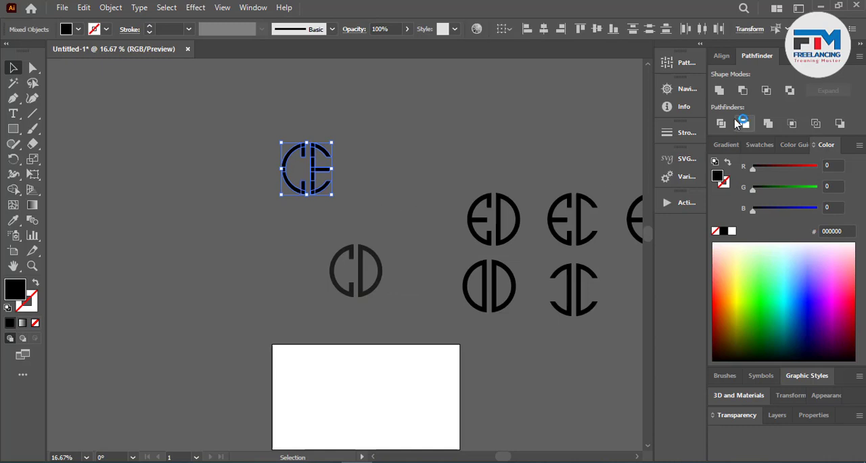
{"action": "left_click", "coordinate": [720, 90]}
{"action": "left_click", "coordinate": [620, 149]}
Step: Unite the pieces of the dark grey CD mark with Pathfinder and check the ED and double-D marks
{"action": "left_click", "coordinate": [342, 251]}
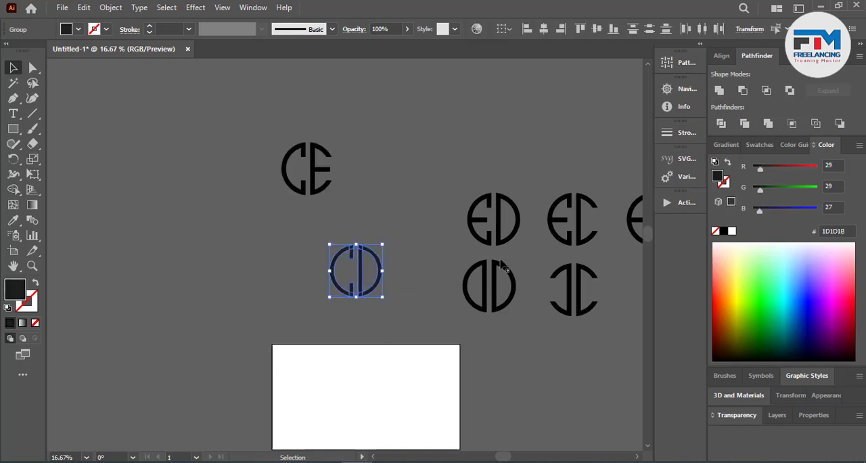
{"action": "left_click", "coordinate": [724, 92]}
{"action": "left_click", "coordinate": [514, 240]}
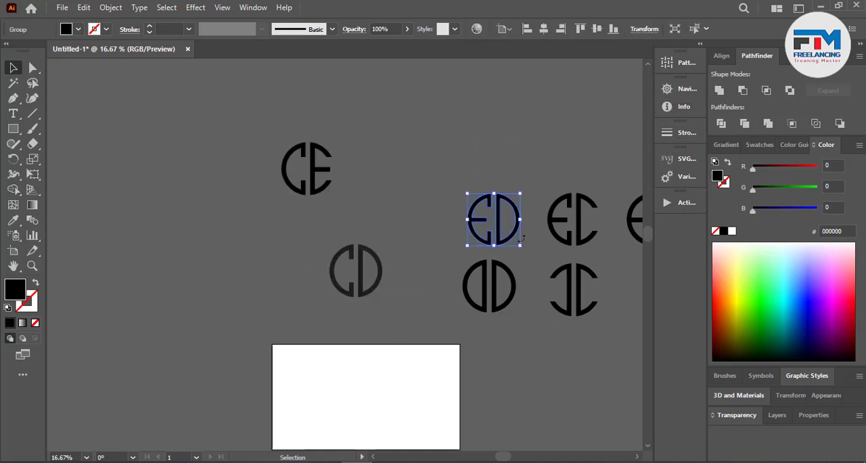
{"action": "left_click", "coordinate": [491, 298]}
{"action": "scroll", "coordinate": [487, 345], "scroll_direction": "down", "scroll_amount": 3}
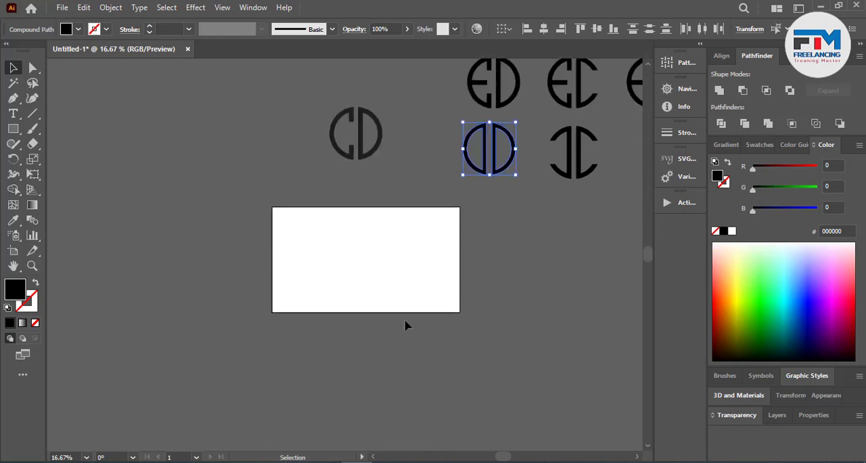
{"action": "scroll", "coordinate": [282, 312], "scroll_direction": "down", "scroll_amount": 1}
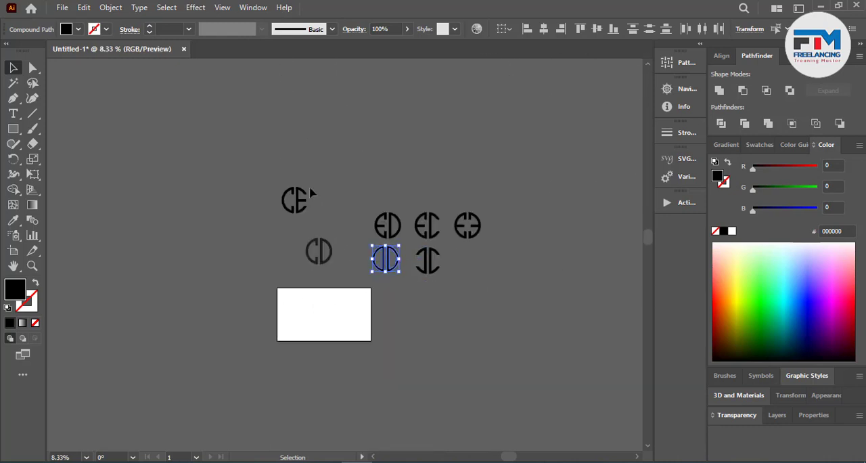
Step: Move the CD mark directly beside the CE mark, aligned in one row
{"action": "scroll", "coordinate": [312, 194], "scroll_direction": "up", "scroll_amount": 4}
{"action": "left_click_drag", "start_coordinate": [291, 233], "coordinate": [335, 242]}
{"action": "left_click_drag", "start_coordinate": [395, 349], "coordinate": [471, 155]}
{"action": "left_click", "coordinate": [191, 313]}
{"action": "scroll", "coordinate": [452, 285], "scroll_direction": "down", "scroll_amount": 2}
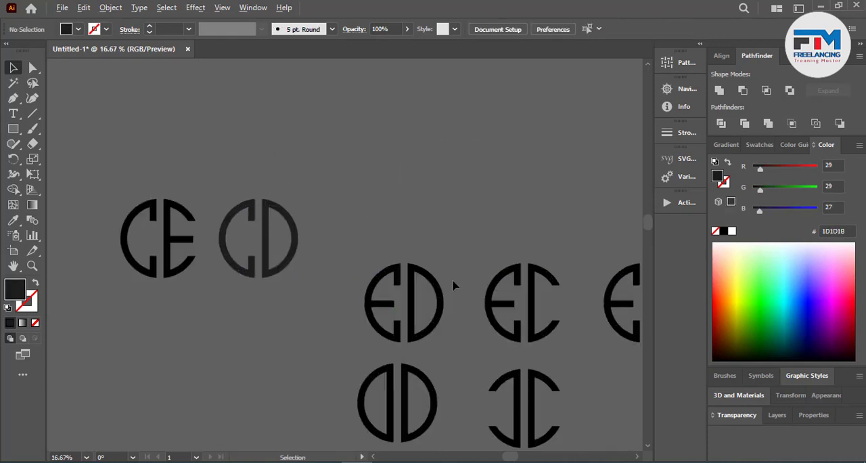
Step: Line up the ED, double-D and EC marks in the same row after the CD mark
{"action": "left_click_drag", "start_coordinate": [407, 330], "coordinate": [357, 269]}
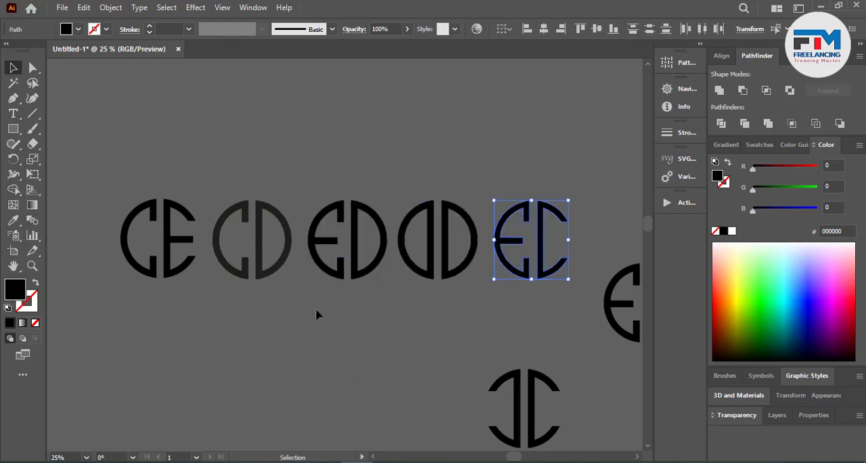
{"action": "scroll", "coordinate": [316, 308], "scroll_direction": "down", "scroll_amount": 1}
{"action": "left_click_drag", "start_coordinate": [499, 420], "coordinate": [498, 420]}
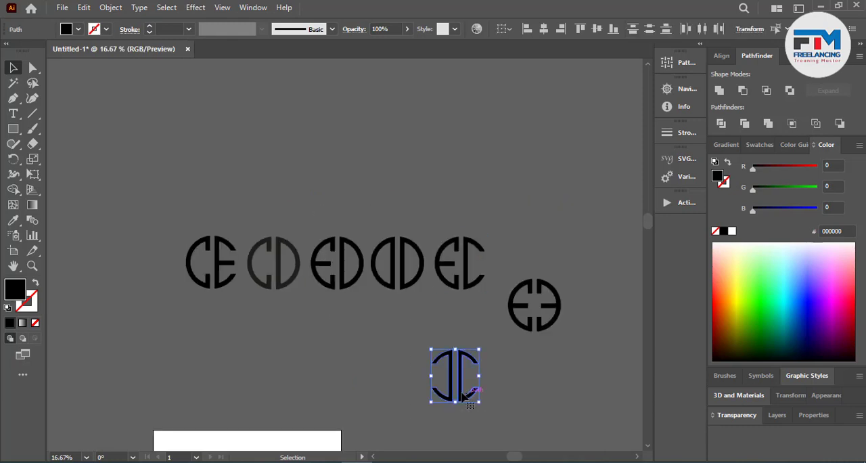
Step: Place the double-C mark at the start of the row and the double-E mark at its end
{"action": "left_click_drag", "start_coordinate": [456, 392], "coordinate": [155, 284]}
{"action": "left_click", "coordinate": [544, 328]}
{"action": "left_click_drag", "start_coordinate": [544, 330], "coordinate": [529, 291]}
{"action": "left_click", "coordinate": [520, 325]}
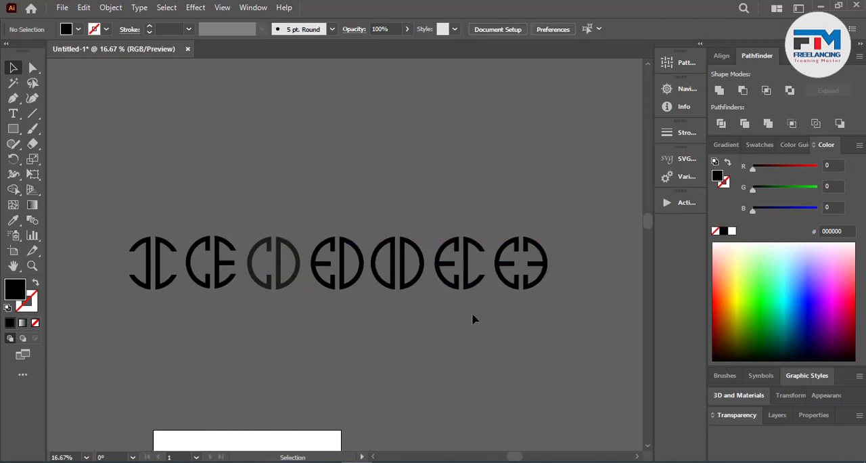
Step: Select all seven marks and scale the row down proportionally
{"action": "scroll", "coordinate": [415, 303], "scroll_direction": "down", "scroll_amount": 2}
{"action": "left_click_drag", "start_coordinate": [514, 281], "coordinate": [534, 268]}
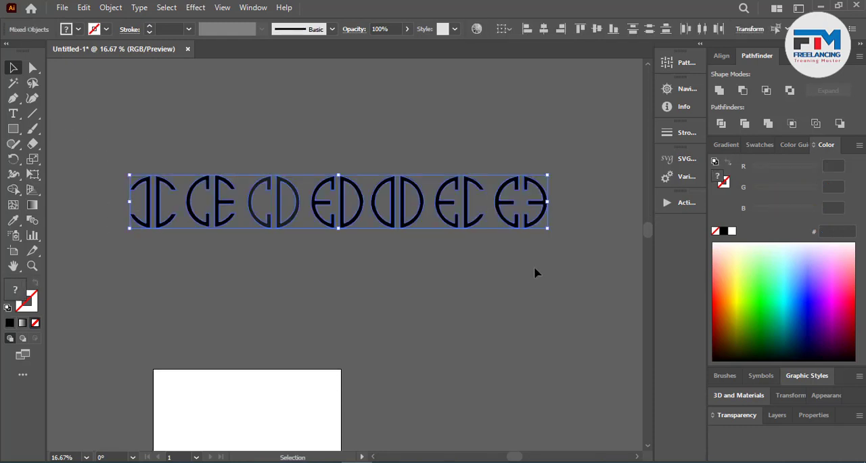
{"action": "left_click_drag", "start_coordinate": [536, 231], "coordinate": [473, 231]}
{"action": "scroll", "coordinate": [473, 232], "scroll_direction": "down", "scroll_amount": 5}
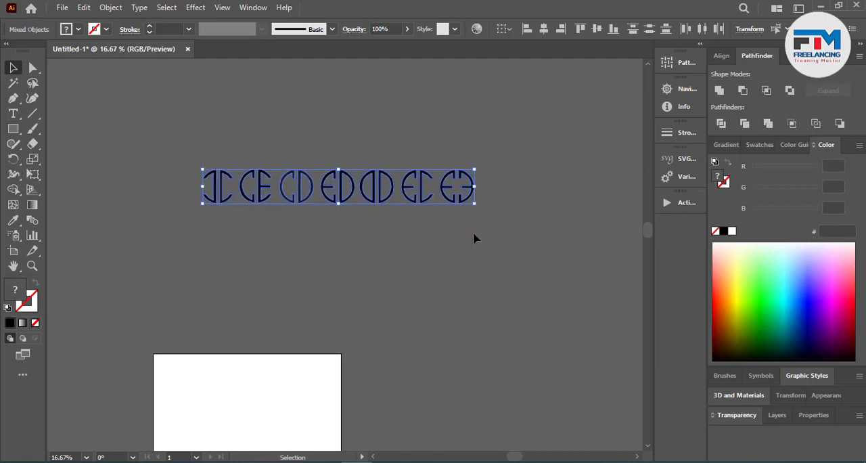
Step: Move the row of marks onto the artboard and shrink it to fit within the width along the upper edge
{"action": "left_click_drag", "start_coordinate": [409, 139], "coordinate": [290, 351]}
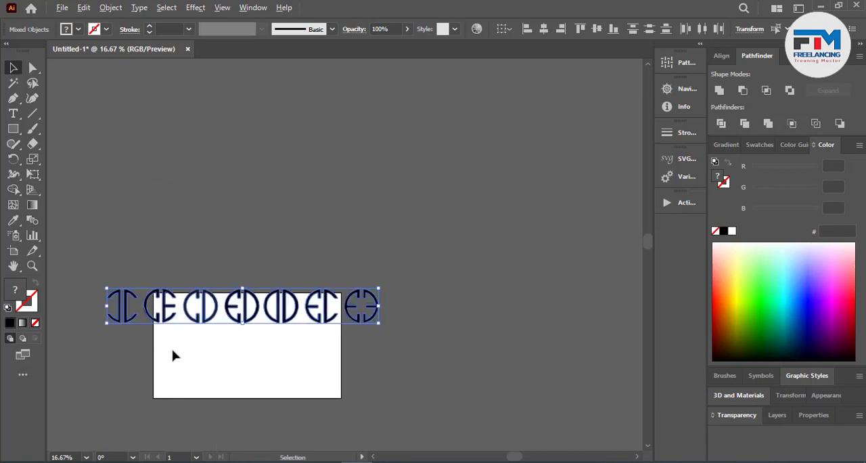
{"action": "scroll", "coordinate": [174, 354], "scroll_direction": "up", "scroll_amount": 1}
{"action": "left_click_drag", "start_coordinate": [483, 311], "coordinate": [401, 309]}
{"action": "left_click", "coordinate": [470, 321]}
{"action": "scroll", "coordinate": [472, 322], "scroll_direction": "down", "scroll_amount": 2}
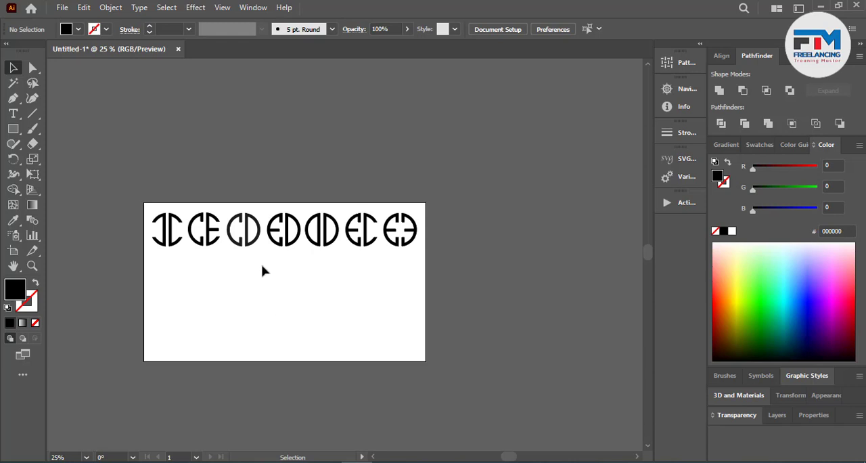
Step: Draw a large black circle on the empty canvas above the artboard
{"action": "scroll", "coordinate": [162, 156], "scroll_direction": "up", "scroll_amount": 2}
{"action": "scroll", "coordinate": [162, 156], "scroll_direction": "up", "scroll_amount": 2, "text": "alt"}
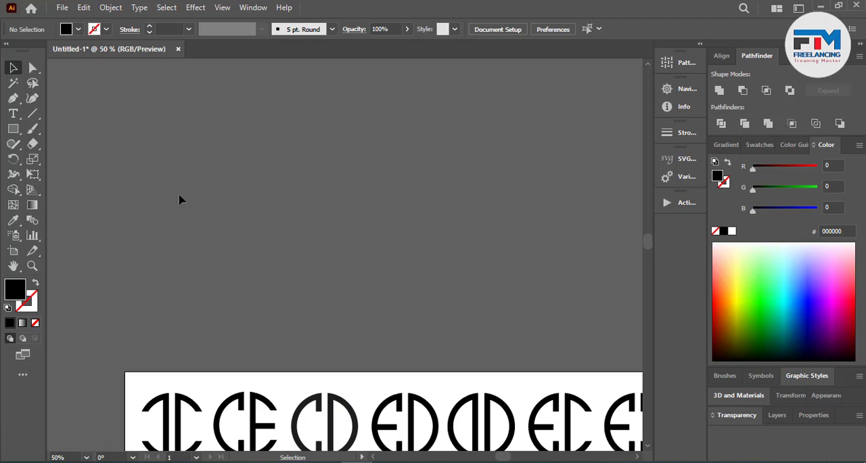
{"action": "left_click_drag", "start_coordinate": [13, 129], "coordinate": [74, 155]}
{"action": "left_click_drag", "start_coordinate": [198, 167], "coordinate": [318, 287]}
{"action": "left_click", "coordinate": [13, 67]}
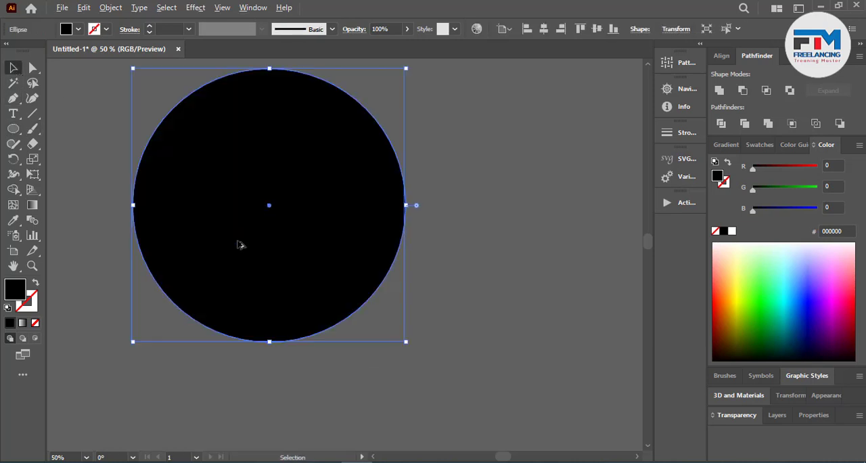
{"action": "scroll", "coordinate": [237, 241], "scroll_direction": "up", "scroll_amount": 1, "text": "alt"}
{"action": "scroll", "coordinate": [341, 259], "scroll_direction": "down", "scroll_amount": 1, "text": "alt"}
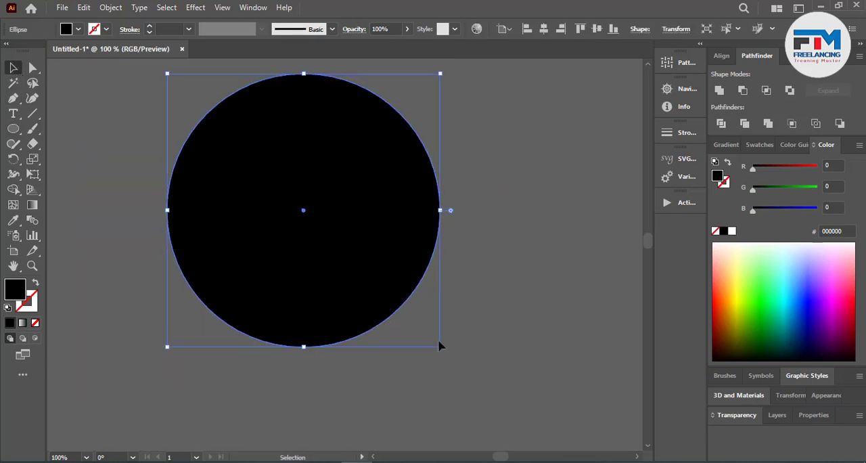
Step: Make a slightly smaller concentric copy of the circle and remove the inner area with Shape Builder to leave a ring
{"action": "left_click_drag", "start_coordinate": [441, 349], "coordinate": [420, 346]}
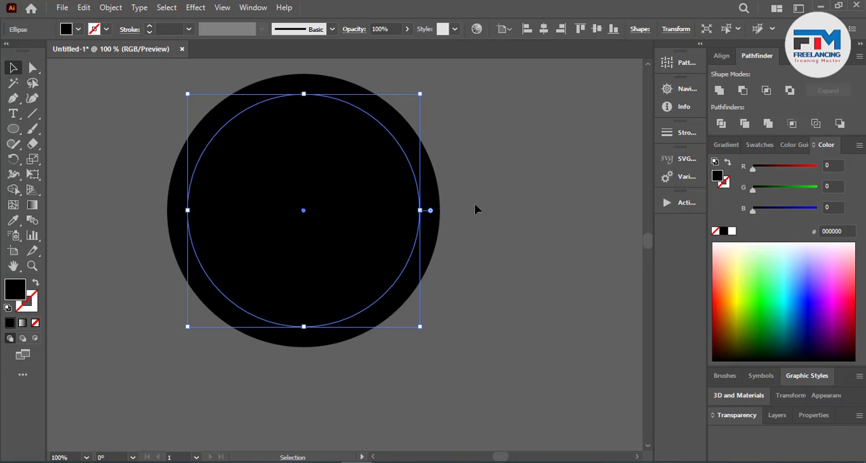
{"action": "key", "text": "ctrl+a"}
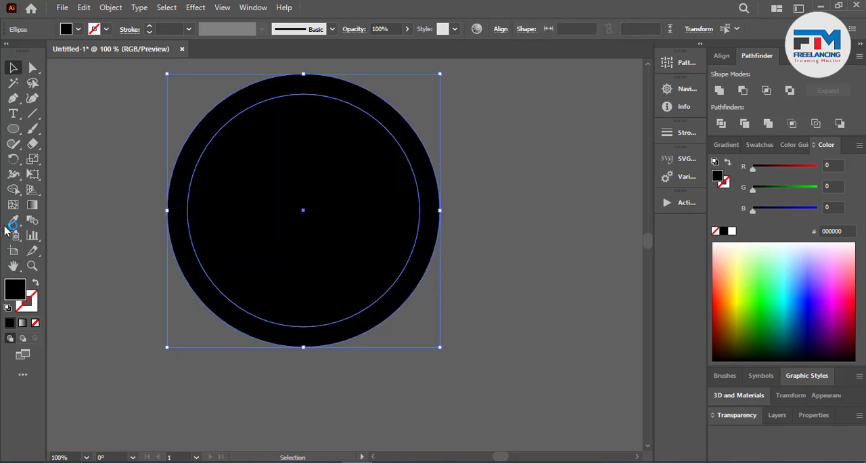
{"action": "left_click", "coordinate": [15, 190]}
{"action": "left_click", "coordinate": [229, 251], "text": "alt"}
{"action": "left_click", "coordinate": [12, 67]}
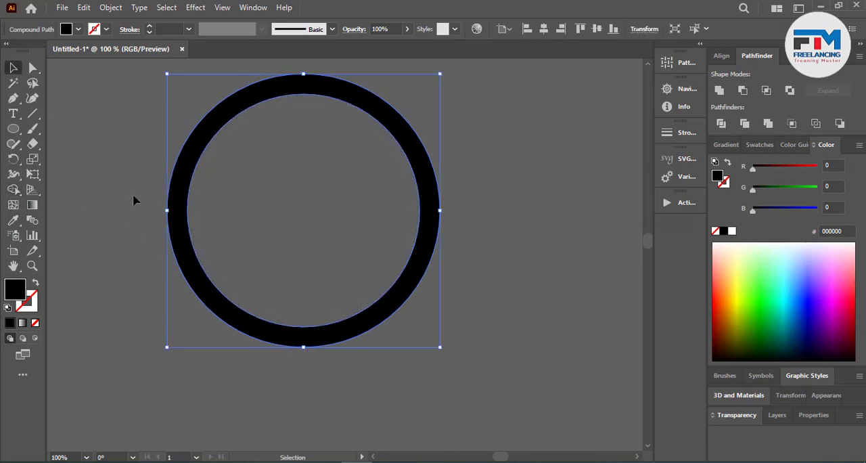
{"action": "left_click", "coordinate": [132, 200]}
Step: Draw a tall vertical bar as thick as the ring, extending past it, and set two parallel copies across the ring
{"action": "scroll", "coordinate": [212, 236], "scroll_direction": "up", "scroll_amount": 1}
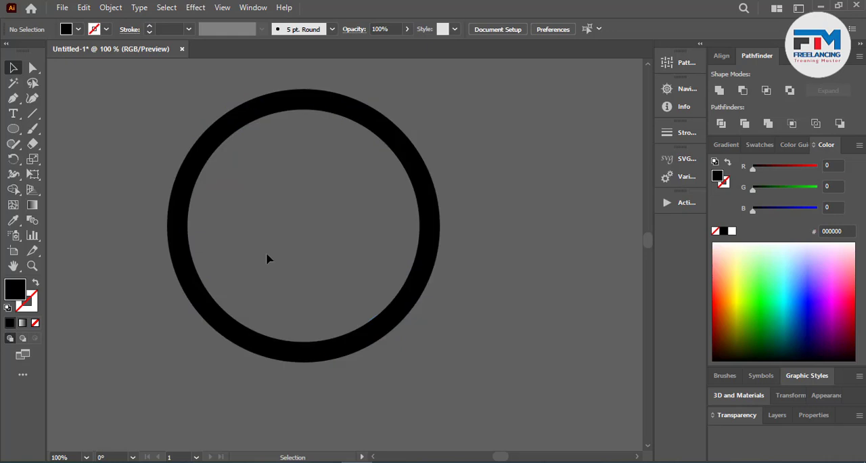
{"action": "left_click", "coordinate": [15, 130]}
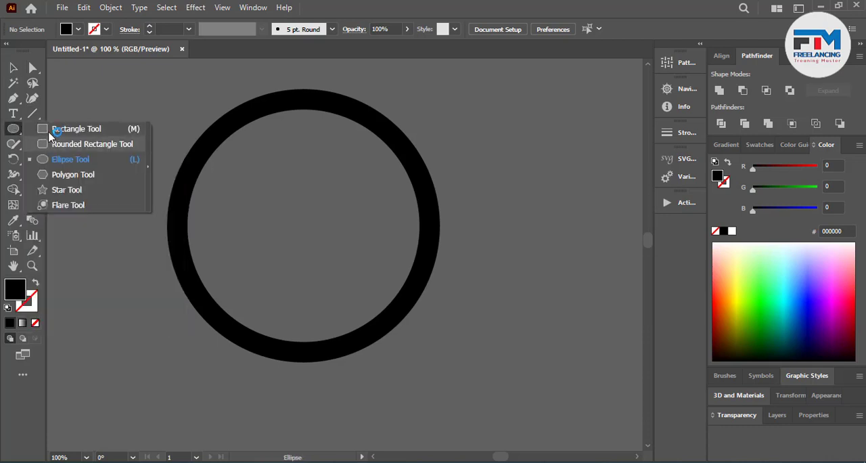
{"action": "left_click", "coordinate": [54, 128]}
{"action": "mouse_move", "coordinate": [167, 221]}
{"action": "left_mouse_down"}
{"action": "mouse_move", "coordinate": [188, 252]}
{"action": "mouse_move", "coordinate": [180, 419]}
{"action": "left_mouse_up"}
{"action": "left_click", "coordinate": [13, 67]}
{"action": "left_click", "coordinate": [245, 402]}
{"action": "left_click_drag", "start_coordinate": [176, 376], "coordinate": [302, 372]}
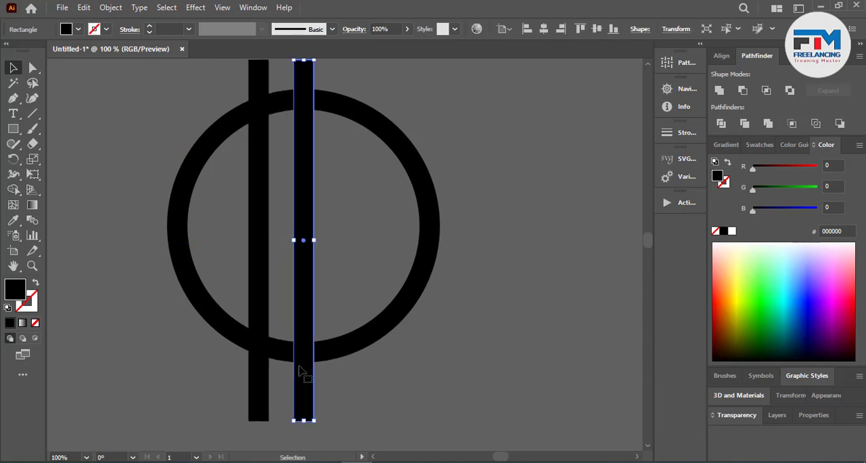
Step: Group the two vertical bars and center them horizontally with the ring
{"action": "left_click_drag", "start_coordinate": [223, 244], "coordinate": [333, 279]}
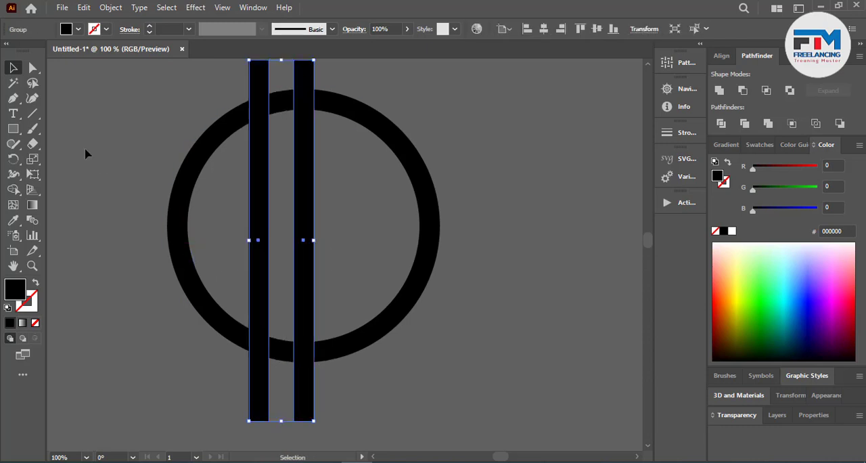
{"action": "left_click_drag", "start_coordinate": [86, 151], "coordinate": [488, 270]}
{"action": "left_click", "coordinate": [721, 56]}
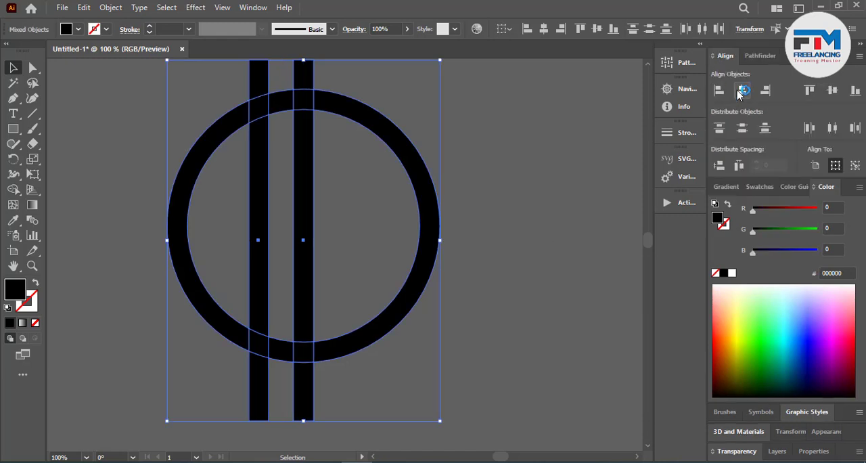
{"action": "left_click", "coordinate": [742, 90]}
{"action": "left_click", "coordinate": [549, 187]}
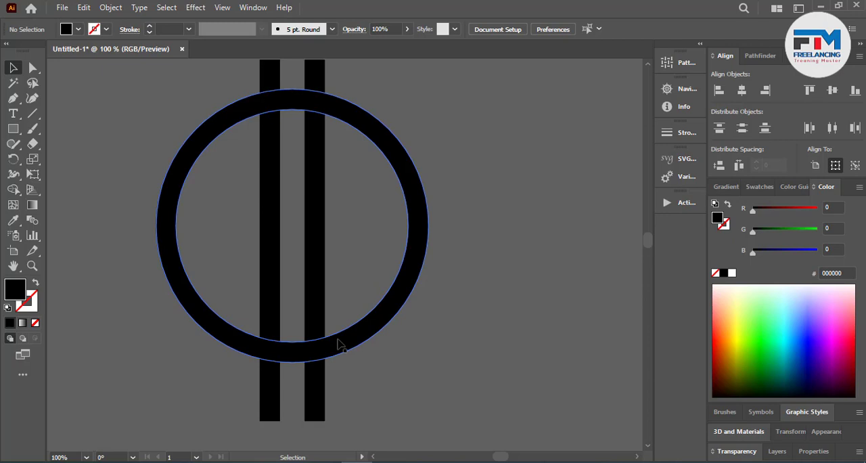
Step: Draw a black three-sided polygon with the Polygon tool below and to the left of the ring
{"action": "scroll", "coordinate": [335, 322], "scroll_direction": "down", "scroll_amount": 3}
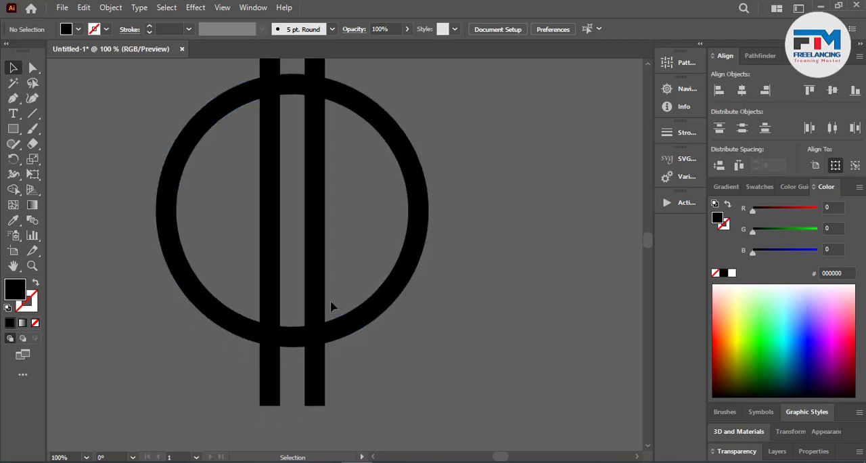
{"action": "left_click", "coordinate": [13, 128]}
{"action": "left_click_drag", "start_coordinate": [13, 129], "coordinate": [54, 169]}
{"action": "left_click_drag", "start_coordinate": [154, 316], "coordinate": [172, 353]}
{"action": "key", "text": "Down"}
{"action": "key", "text": "Down"}
{"action": "key", "text": "Down"}
{"action": "key", "text": "v"}
Step: Rotate the triangle so one side stands vertical and place that side against the outer edge of the left bar
{"action": "scroll", "coordinate": [150, 329], "scroll_direction": "up", "scroll_amount": 1}
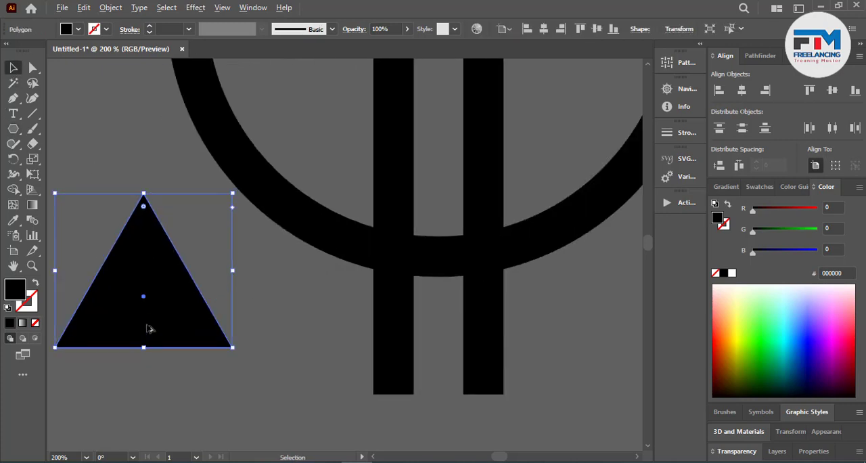
{"action": "left_click_drag", "start_coordinate": [248, 201], "coordinate": [271, 249]}
{"action": "left_click", "coordinate": [253, 327]}
{"action": "left_click_drag", "start_coordinate": [179, 332], "coordinate": [324, 286]}
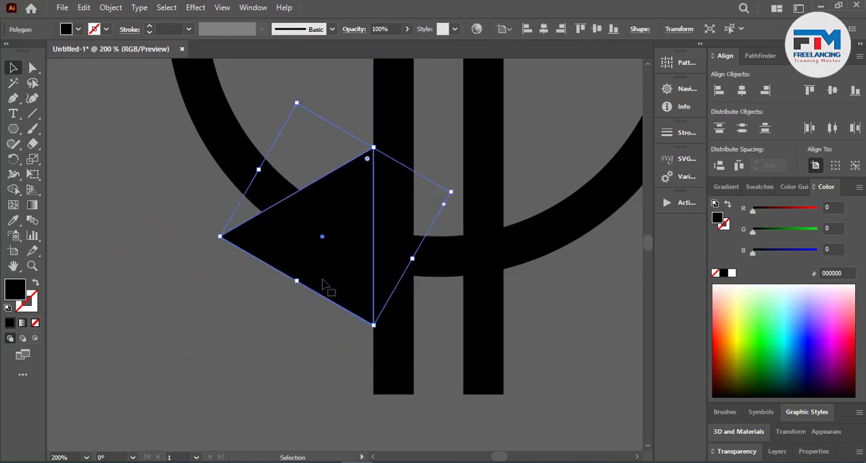
Step: Enlarge the triangle proportionally and realign its vertical side with the left bar's outer edge across the lower part of the ring
{"action": "scroll", "coordinate": [170, 323], "scroll_direction": "down", "scroll_amount": 2}
{"action": "scroll", "coordinate": [169, 322], "scroll_direction": "up", "scroll_amount": 2}
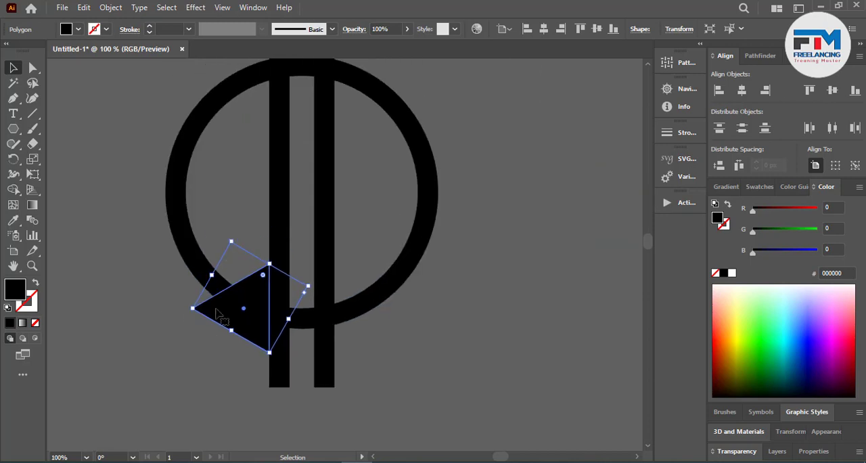
{"action": "left_click_drag", "start_coordinate": [308, 287], "coordinate": [341, 288]}
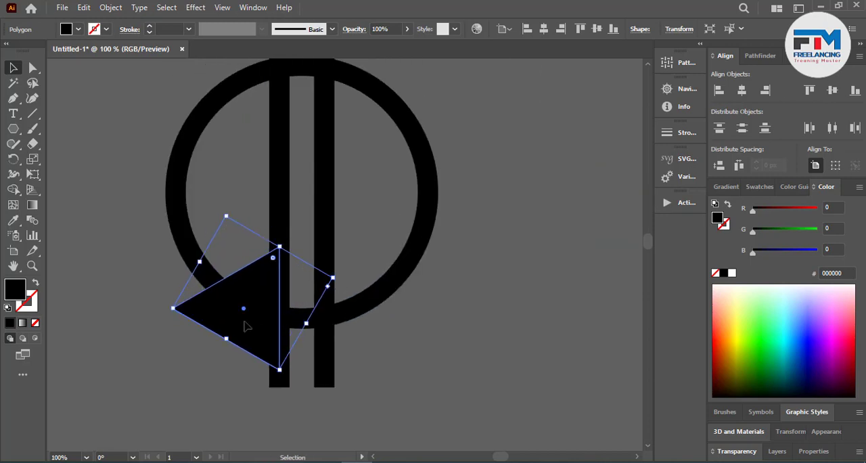
{"action": "left_click_drag", "start_coordinate": [246, 325], "coordinate": [239, 324]}
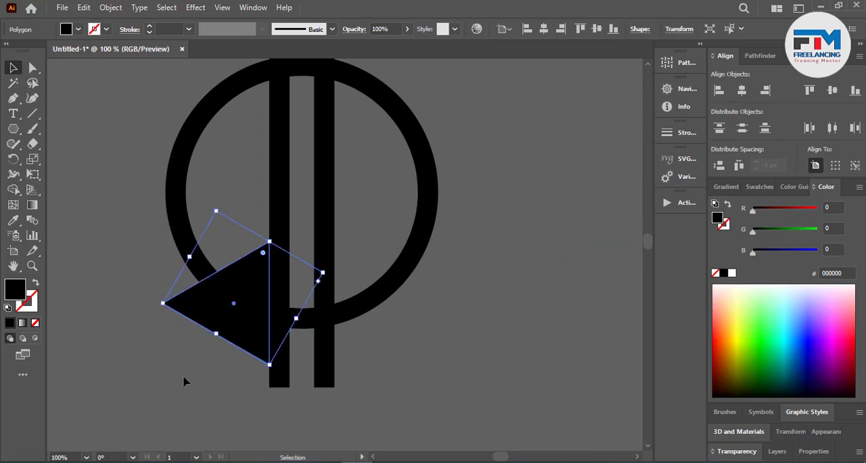
{"action": "left_click", "coordinate": [183, 379]}
Step: Reflect a copy of the triangle across the vertical axis and place it against the outer edge of the right bar
{"action": "right_click", "coordinate": [218, 323]}
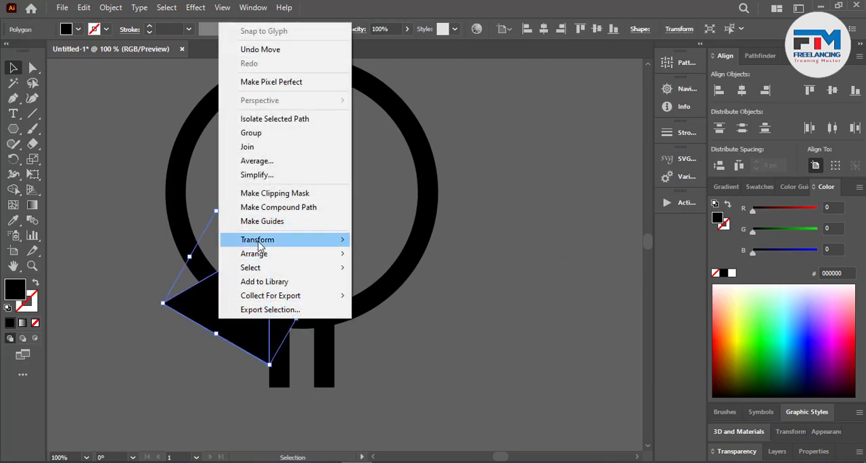
{"action": "mouse_move", "coordinate": [271, 239]}
{"action": "left_click", "coordinate": [384, 279]}
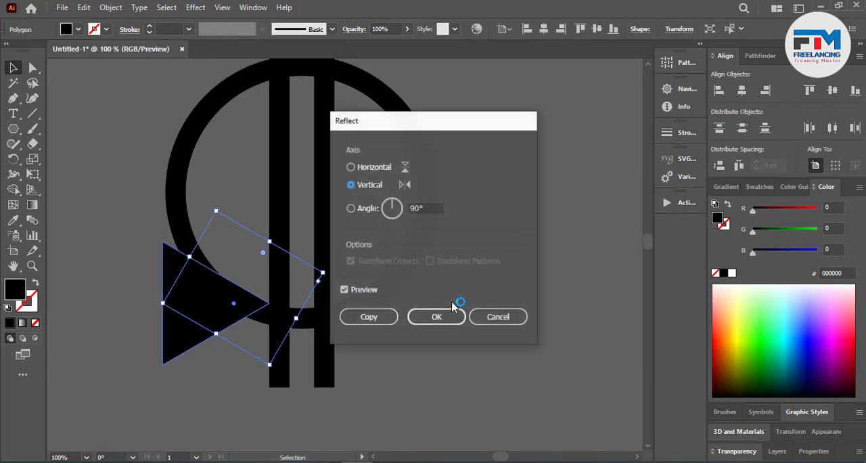
{"action": "left_click", "coordinate": [368, 316]}
{"action": "left_click_drag", "start_coordinate": [194, 323], "coordinate": [362, 330]}
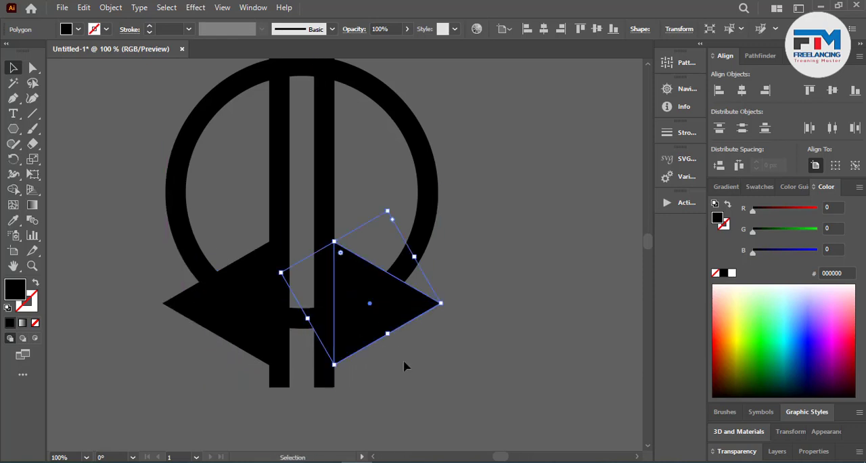
{"action": "left_click", "coordinate": [404, 362]}
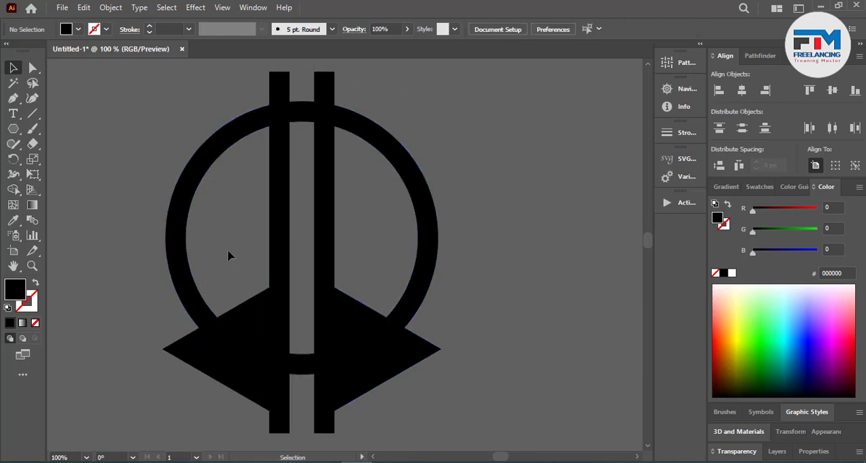
Step: Duplicate the pair of bars, rotate the copy to horizontal, ungroup it and delete its upper bar
{"action": "left_click", "coordinate": [282, 184]}
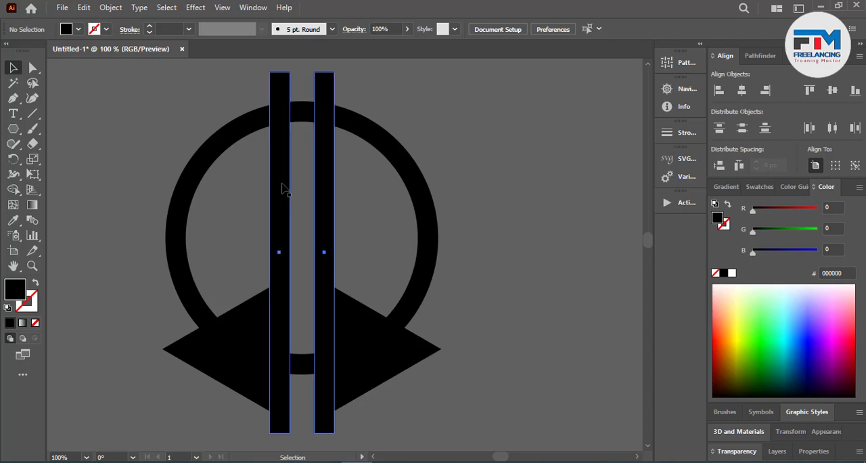
{"action": "left_click_drag", "start_coordinate": [282, 190], "coordinate": [258, 188], "text": "alt"}
{"action": "key", "text": "ctrl+g"}
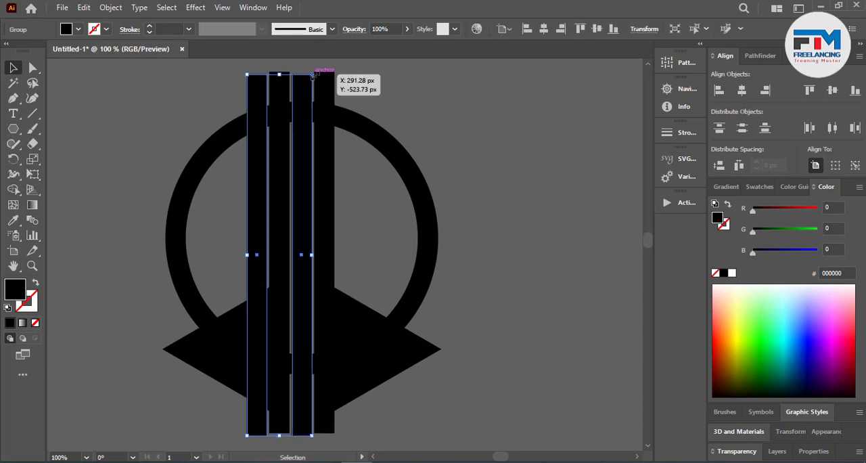
{"action": "left_click_drag", "start_coordinate": [312, 75], "coordinate": [357, 271]}
{"action": "right_click", "coordinate": [334, 249]}
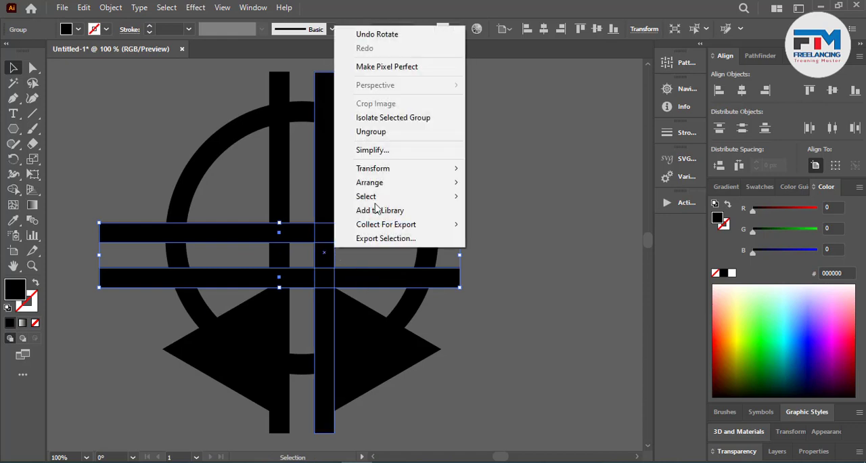
{"action": "left_click", "coordinate": [371, 132]}
{"action": "left_click", "coordinate": [444, 246]}
{"action": "left_click", "coordinate": [399, 240]}
{"action": "key", "text": "Delete"}
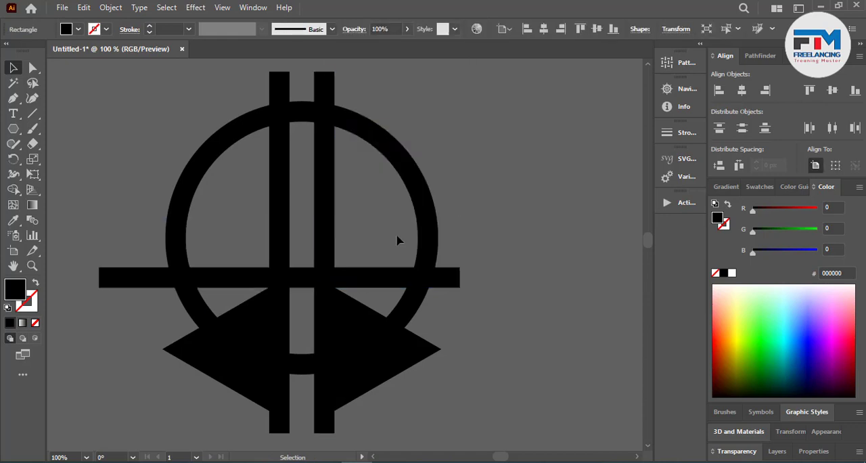
Step: Center the horizontal bar vertically on the ring, using the ring as the key object
{"action": "left_click", "coordinate": [79, 216]}
{"action": "left_click_drag", "start_coordinate": [202, 301], "coordinate": [203, 303]}
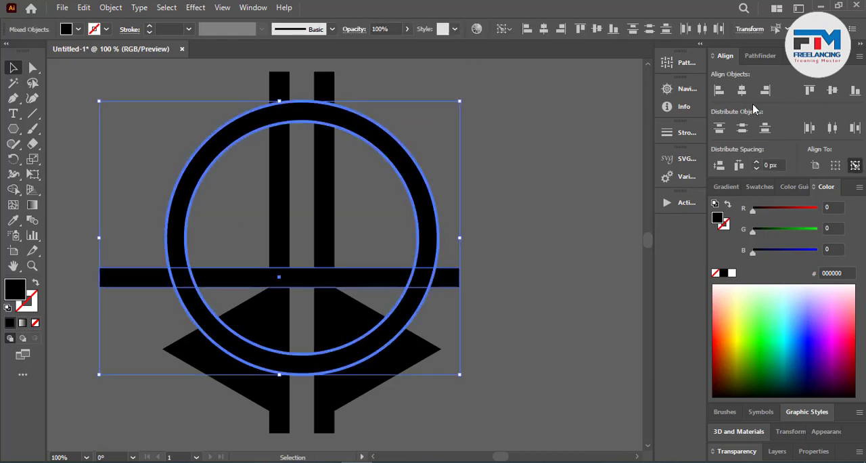
{"action": "left_click", "coordinate": [835, 95]}
{"action": "left_click", "coordinate": [574, 180]}
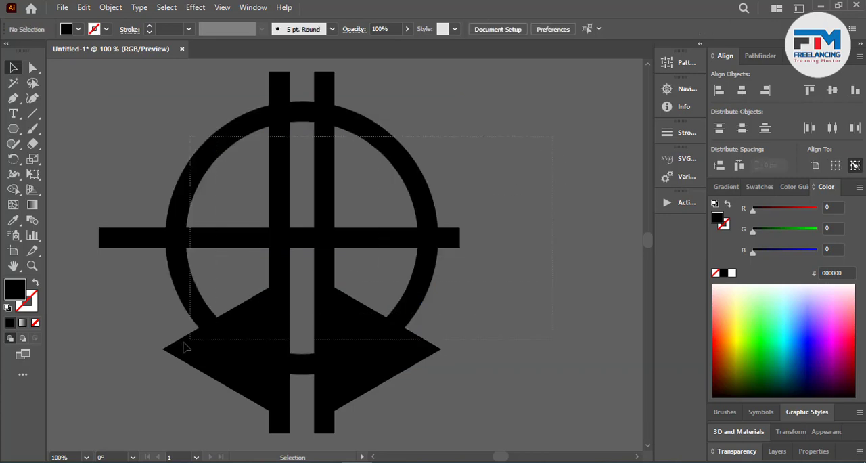
Step: With Shape Builder, remove the crossbar's left end, both triangles with the ring parts they cover, and the bar ends below the ring
{"action": "key", "text": "ctrl+a"}
{"action": "left_click", "coordinate": [13, 190]}
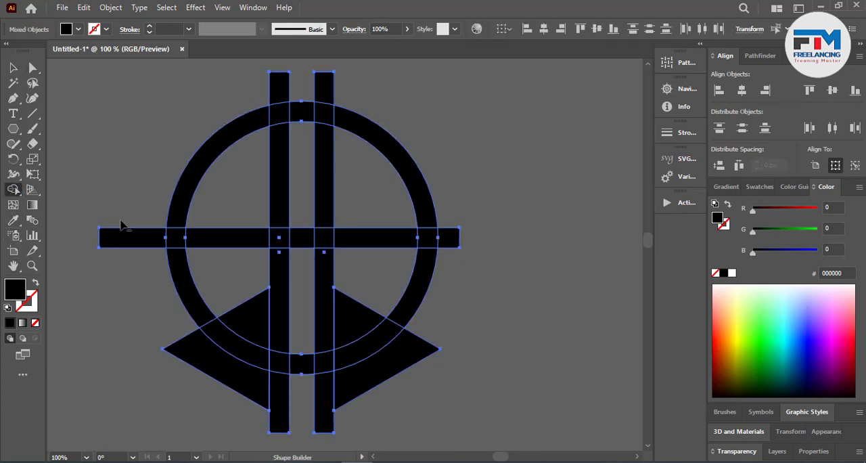
{"action": "left_click", "coordinate": [123, 236], "text": "alt"}
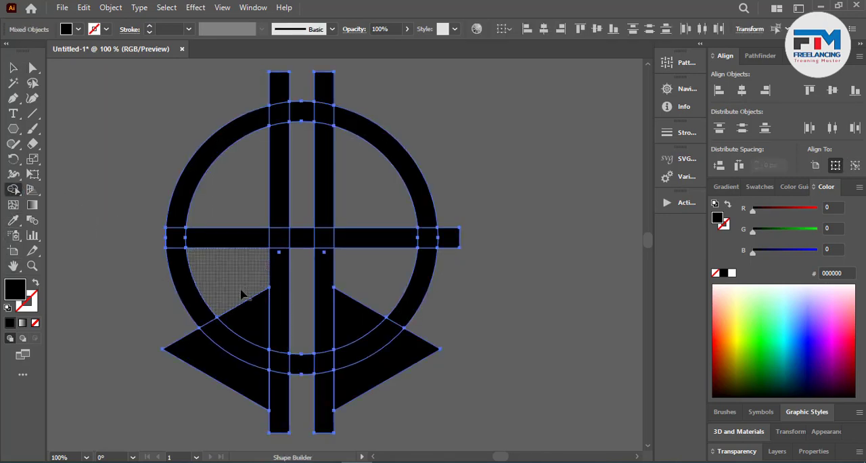
{"action": "mouse_move", "coordinate": [242, 291]}
{"action": "left_mouse_down"}
{"action": "mouse_move", "coordinate": [234, 362]}
{"action": "mouse_move", "coordinate": [225, 383]}
{"action": "left_mouse_up"}
{"action": "left_click_drag", "start_coordinate": [343, 267], "coordinate": [383, 418]}
{"action": "left_click_drag", "start_coordinate": [365, 381], "coordinate": [241, 409]}
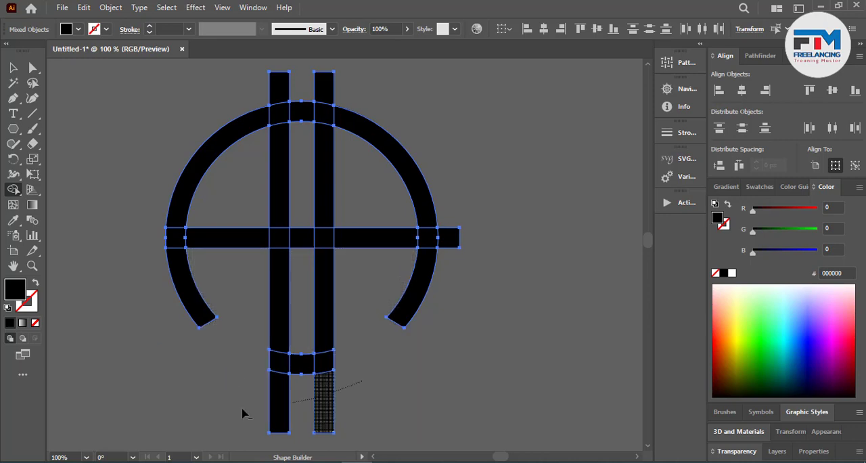
Step: Remove the ring and crossbar pieces between the vertical bars, the bar ends above the ring, and the crossbar's right end
{"action": "left_click", "coordinate": [301, 362], "text": "alt"}
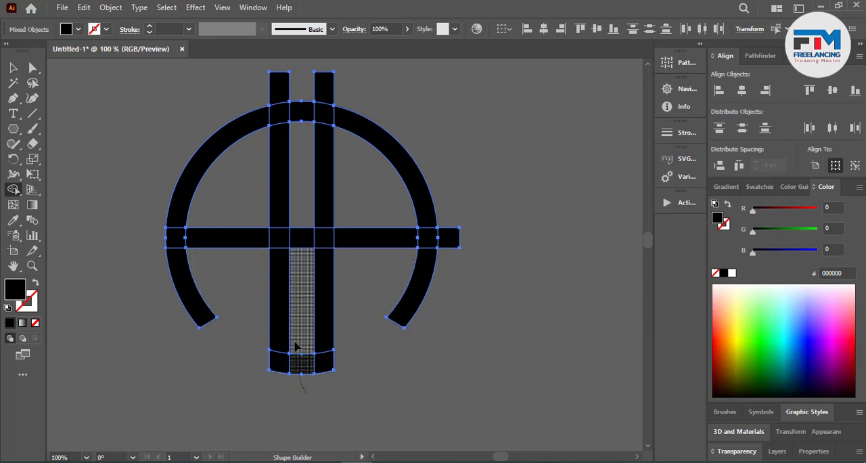
{"action": "left_click", "coordinate": [305, 236], "text": "alt"}
{"action": "mouse_move", "coordinate": [298, 120]}
{"action": "left_mouse_down"}
{"action": "mouse_move", "coordinate": [296, 88]}
{"action": "mouse_move", "coordinate": [281, 83]}
{"action": "mouse_move", "coordinate": [338, 88]}
{"action": "left_mouse_up"}
{"action": "left_click_drag", "start_coordinate": [465, 171], "coordinate": [446, 252]}
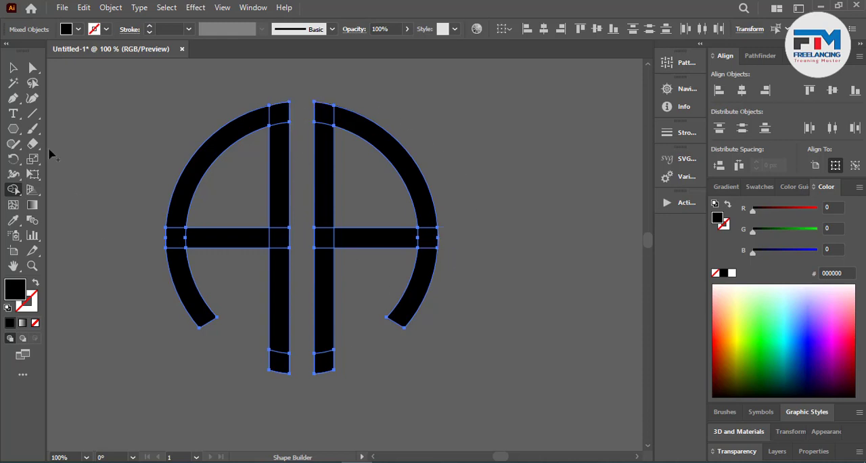
Step: Select all the remaining pieces of the AA mark and unite them with Pathfinder
{"action": "left_click", "coordinate": [20, 68]}
{"action": "left_click", "coordinate": [69, 79]}
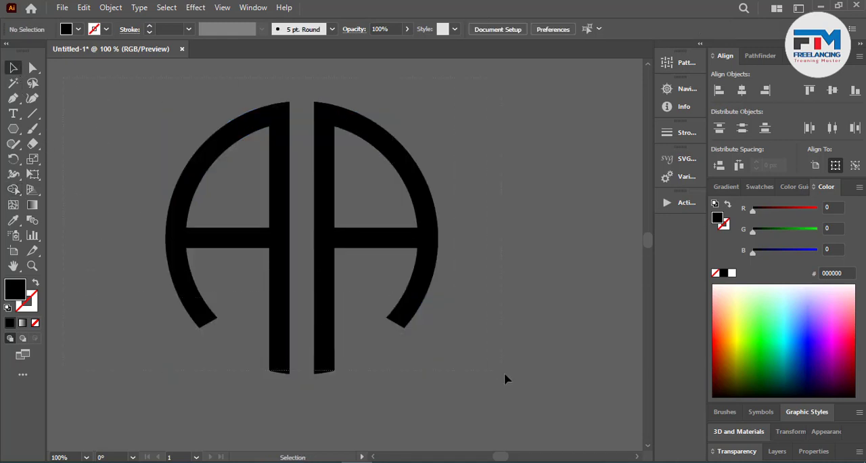
{"action": "key", "text": "ctrl+a"}
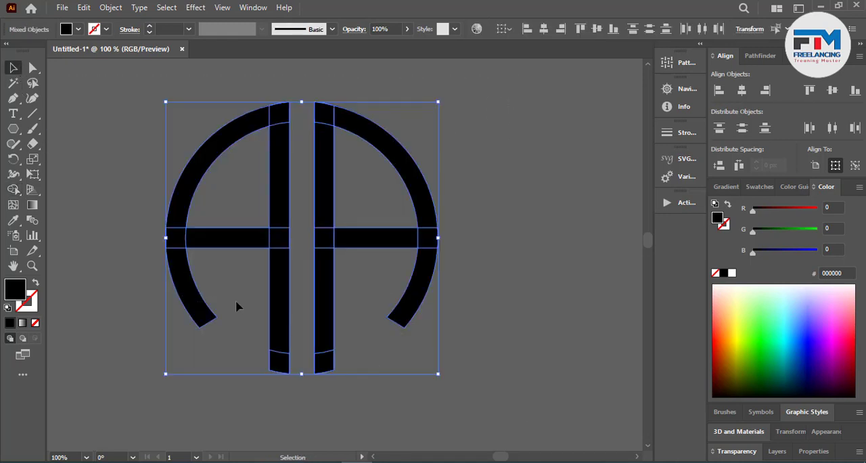
{"action": "left_click", "coordinate": [758, 57]}
{"action": "left_click", "coordinate": [724, 92]}
{"action": "left_click", "coordinate": [541, 146]}
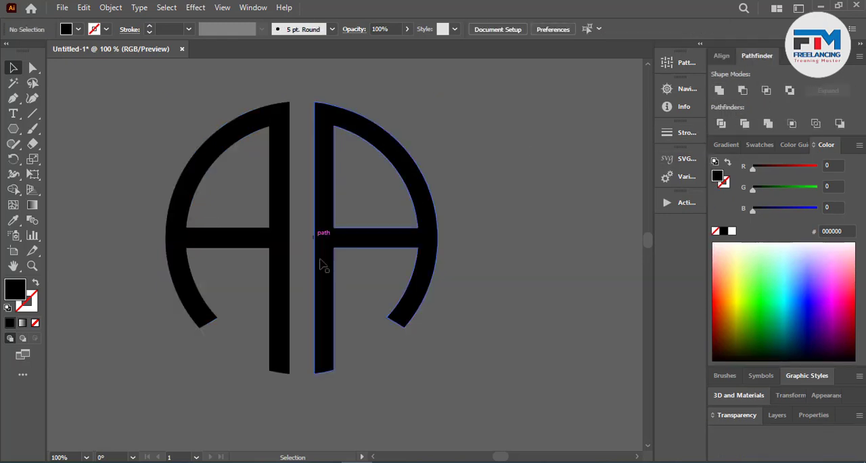
Step: Move the AA mark to the empty canvas above and to the left of the artboard
{"action": "scroll", "coordinate": [324, 288], "scroll_direction": "down", "scroll_amount": 3}
{"action": "scroll", "coordinate": [353, 282], "scroll_direction": "down", "scroll_amount": 3}
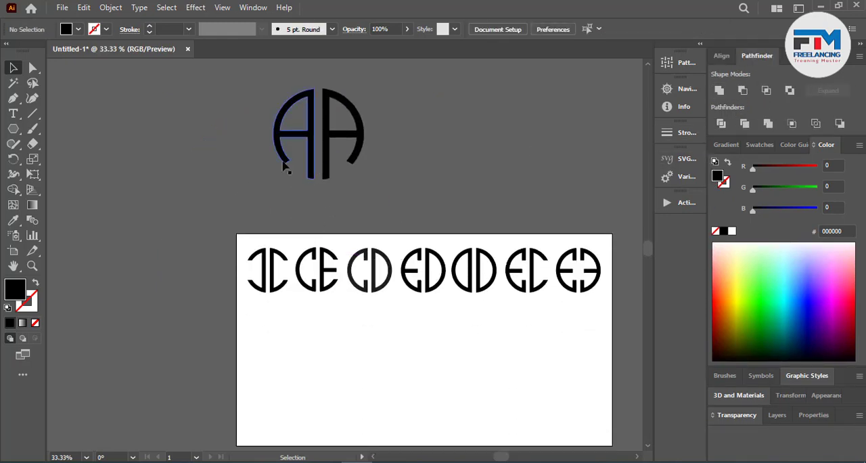
{"action": "left_click_drag", "start_coordinate": [284, 163], "coordinate": [119, 179]}
{"action": "left_click", "coordinate": [249, 194]}
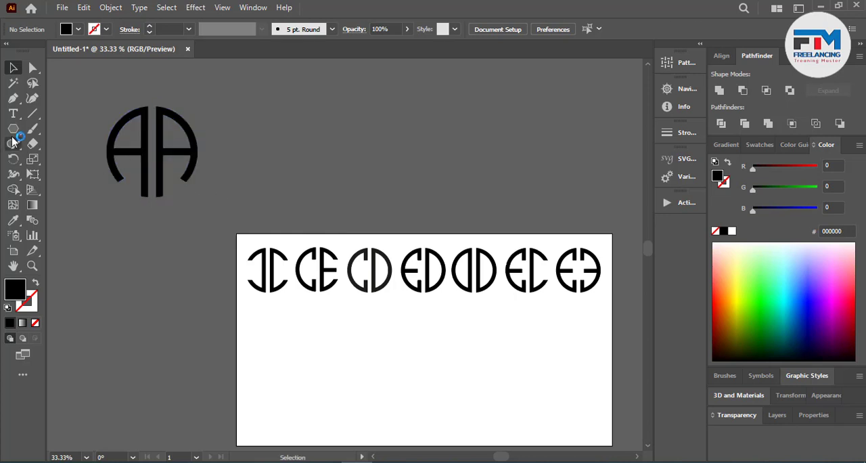
Step: Draw a large black circle to the right of the AA mark and position it on the empty canvas above the artboard
{"action": "left_click_drag", "start_coordinate": [13, 129], "coordinate": [67, 161]}
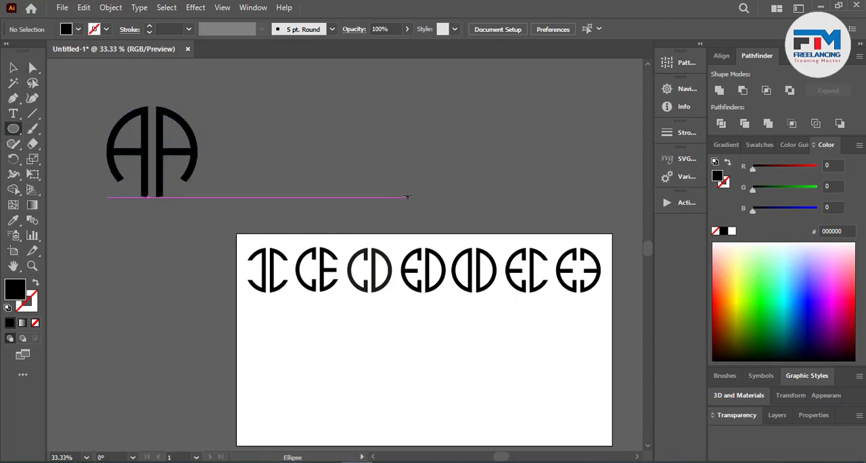
{"action": "scroll", "coordinate": [404, 194], "scroll_direction": "up", "scroll_amount": 1}
{"action": "scroll", "coordinate": [375, 156], "scroll_direction": "up", "scroll_amount": 1}
{"action": "left_click_drag", "start_coordinate": [274, 139], "coordinate": [364, 230]}
{"action": "key", "text": "v"}
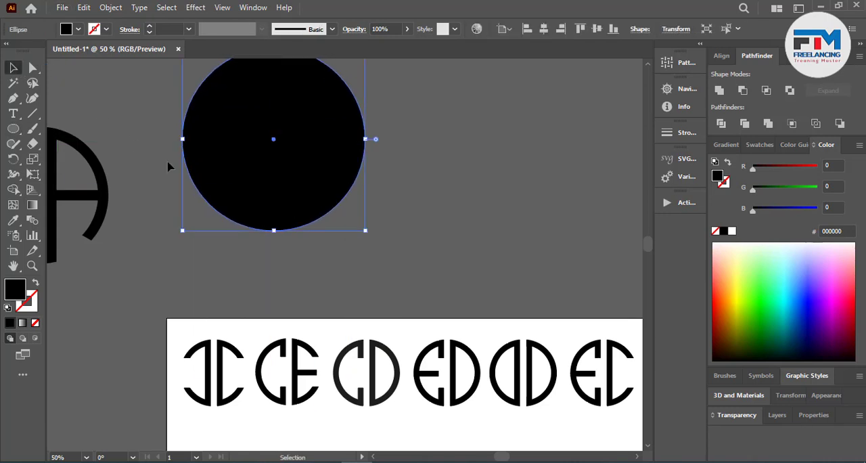
{"action": "left_click_drag", "start_coordinate": [224, 160], "coordinate": [327, 210]}
{"action": "scroll", "coordinate": [473, 194], "scroll_direction": "up", "scroll_amount": 7}
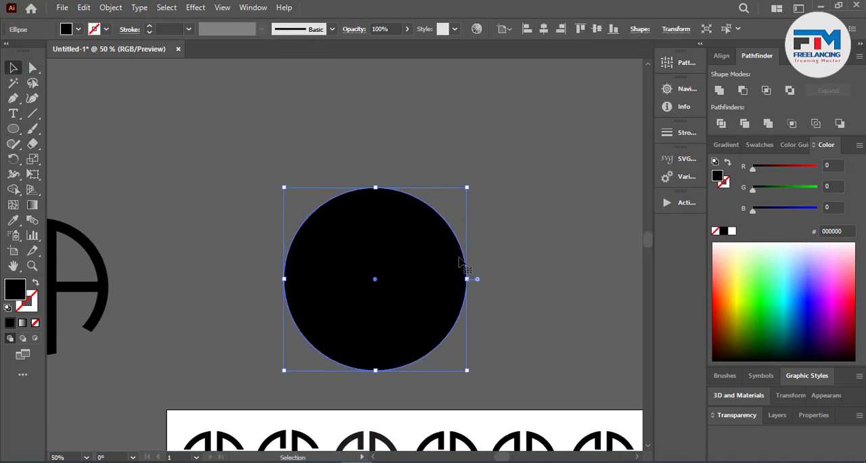
{"action": "left_click_drag", "start_coordinate": [396, 255], "coordinate": [374, 203]}
{"action": "left_click", "coordinate": [569, 248]}
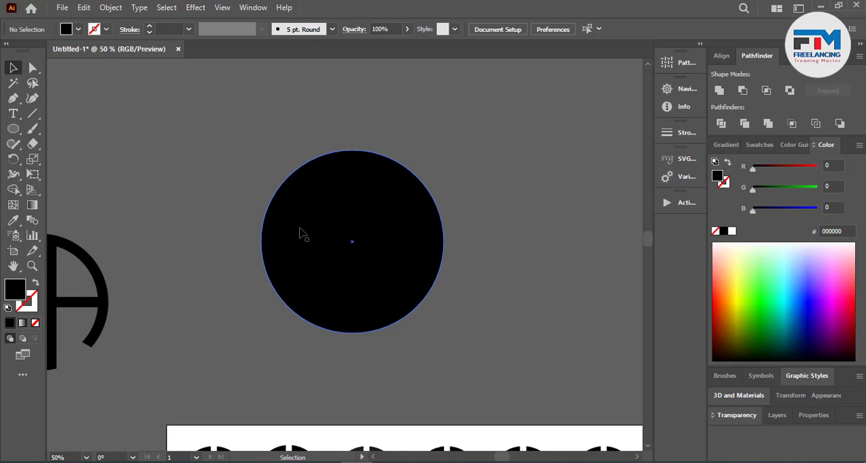
Step: Make a smaller concentric copy of the black circle inside it
{"action": "left_click", "coordinate": [323, 233]}
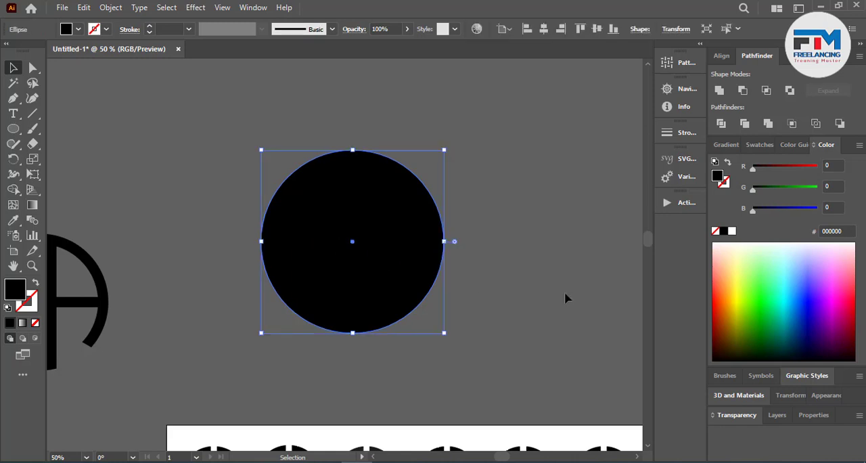
{"action": "key", "text": "a"}
{"action": "key", "text": "v"}
{"action": "left_click_drag", "start_coordinate": [444, 334], "coordinate": [425, 323]}
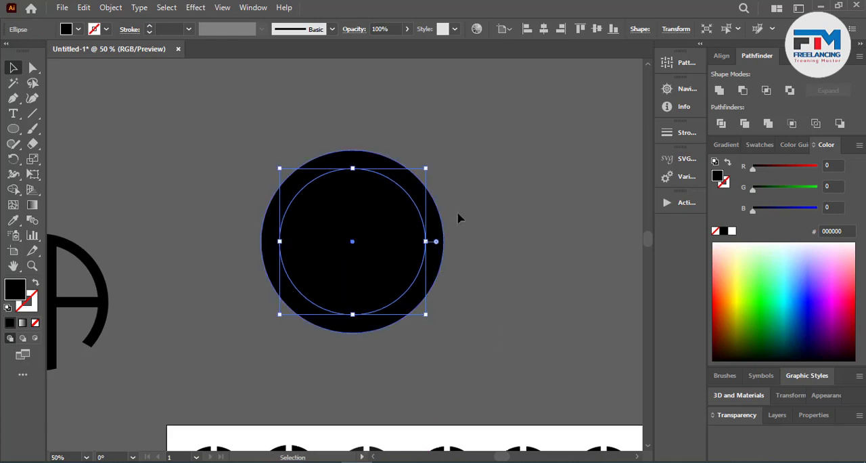
Step: Select both concentric circles and remove the inner disc with Shape Builder so only a ring is left
{"action": "left_click_drag", "start_coordinate": [469, 186], "coordinate": [376, 273]}
{"action": "left_click", "coordinate": [13, 190]}
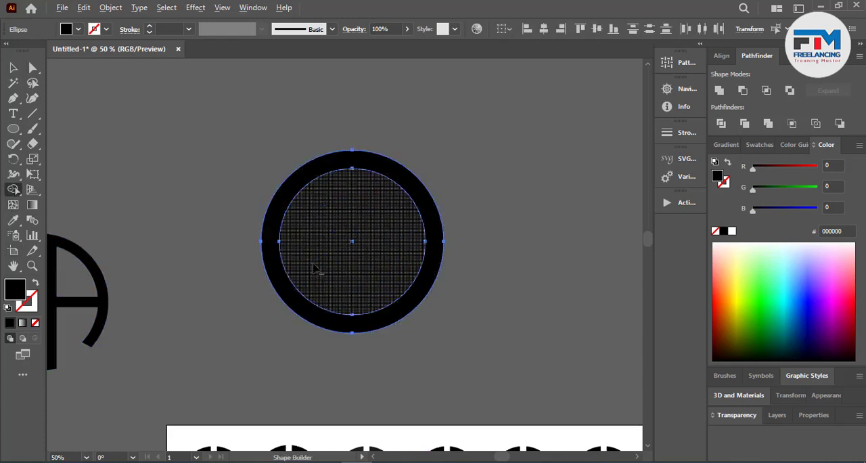
{"action": "left_click", "coordinate": [313, 268], "text": "alt"}
{"action": "left_click", "coordinate": [16, 73]}
{"action": "left_click", "coordinate": [100, 155]}
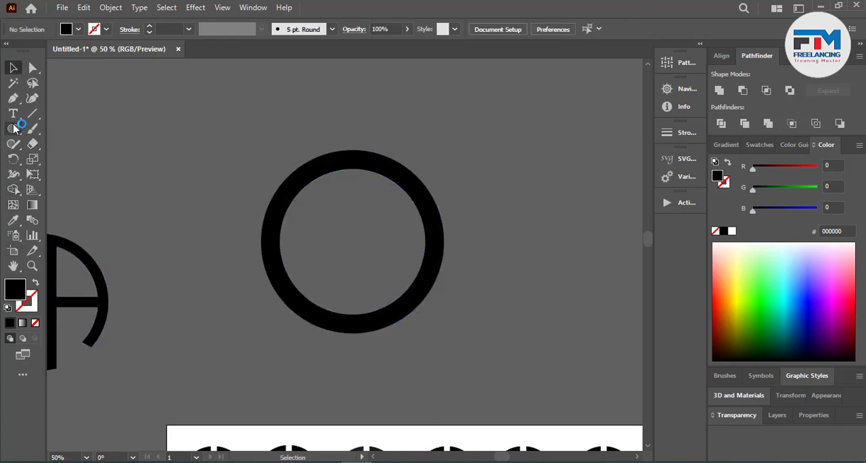
Step: Draw a short vertical rectangle over the ring's left edge, as wide as the ring's band
{"action": "left_click_drag", "start_coordinate": [12, 134], "coordinate": [67, 126]}
{"action": "scroll", "coordinate": [236, 258], "scroll_direction": "up", "scroll_amount": 2}
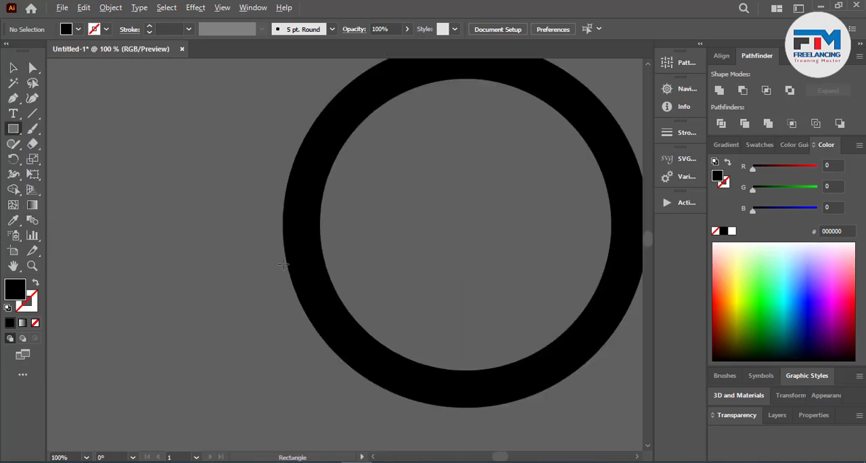
{"action": "left_click_drag", "start_coordinate": [283, 218], "coordinate": [320, 325]}
{"action": "key", "text": "v"}
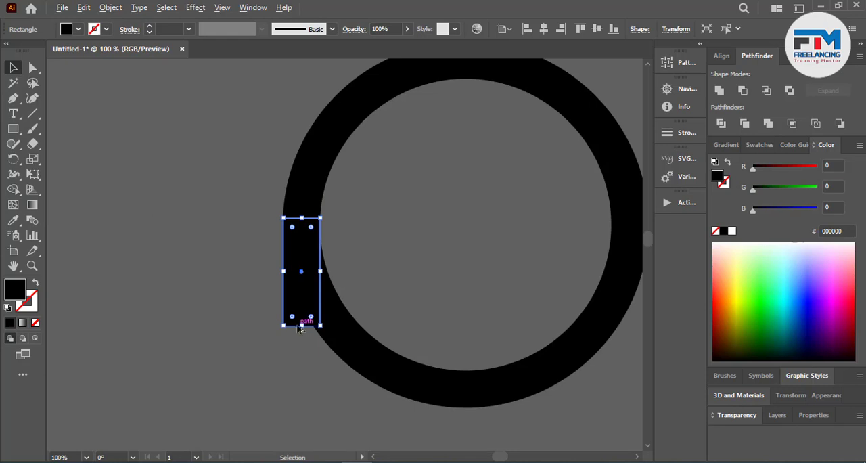
{"action": "scroll", "coordinate": [300, 328], "scroll_direction": "down", "scroll_amount": 3}
{"action": "scroll", "coordinate": [300, 328], "scroll_direction": "up", "scroll_amount": 1}
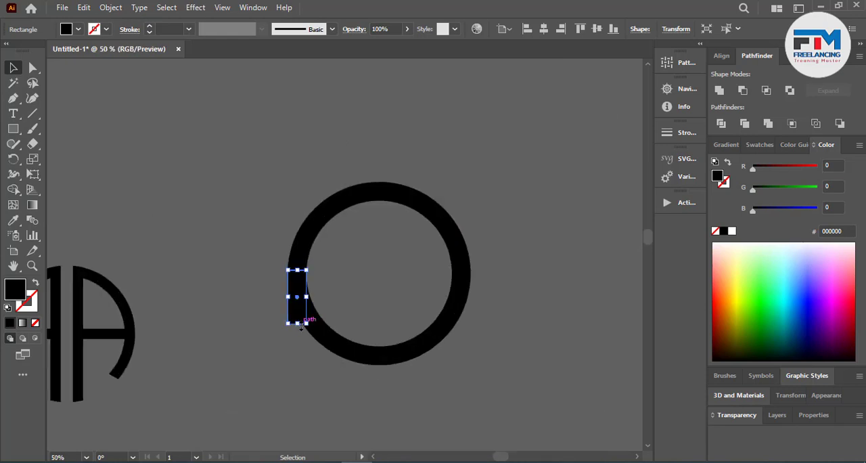
Step: Stretch the rectangle into a tall bar extending past the ring and place two parallel copies across the ring's middle
{"action": "left_click_drag", "start_coordinate": [302, 327], "coordinate": [303, 434]}
{"action": "left_click", "coordinate": [314, 377]}
{"action": "left_click_drag", "start_coordinate": [289, 377], "coordinate": [376, 375]}
{"action": "left_click_drag", "start_coordinate": [263, 206], "coordinate": [510, 342]}
{"action": "left_click", "coordinate": [467, 334]}
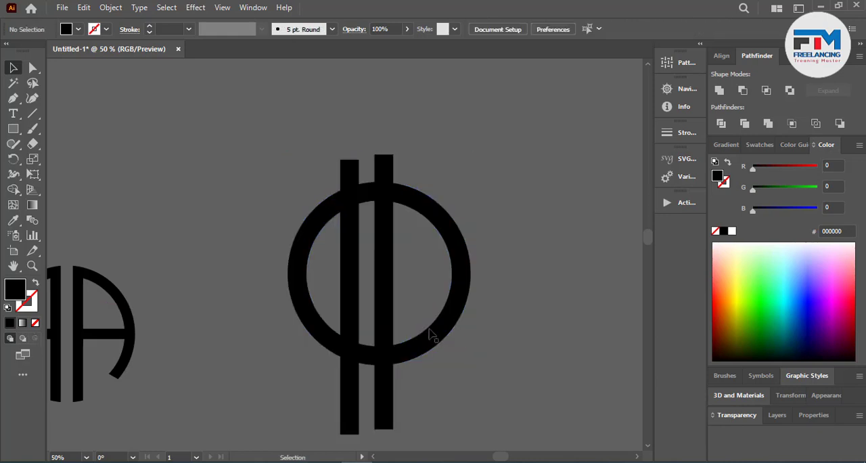
Step: Group the two vertical bars and centre them with the ring horizontally and vertically
{"action": "left_click", "coordinate": [383, 317]}
{"action": "left_click", "coordinate": [358, 302], "text": "shift"}
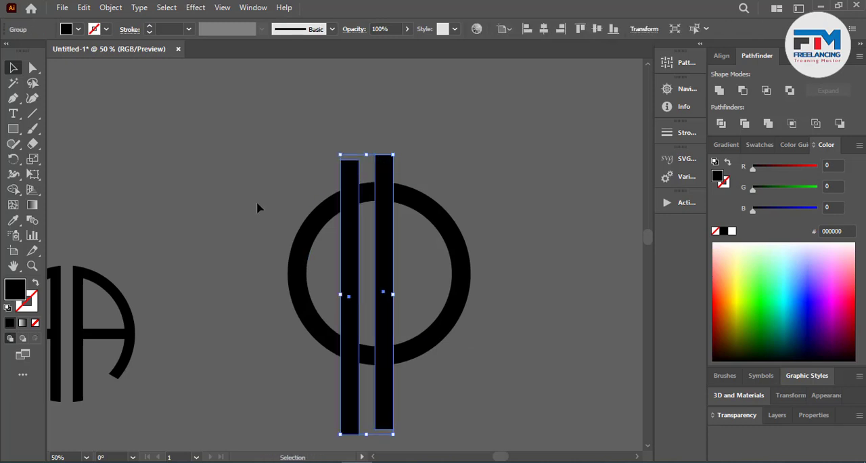
{"action": "left_click_drag", "start_coordinate": [257, 201], "coordinate": [462, 355]}
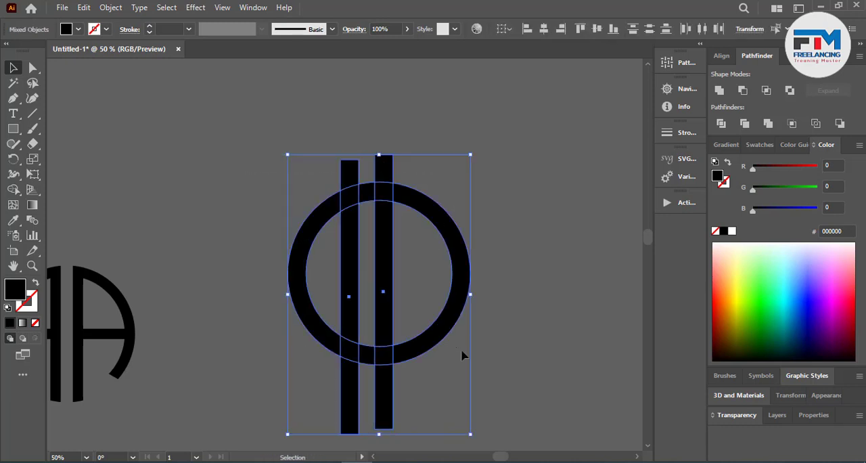
{"action": "left_click", "coordinate": [543, 29]}
{"action": "left_click", "coordinate": [493, 232]}
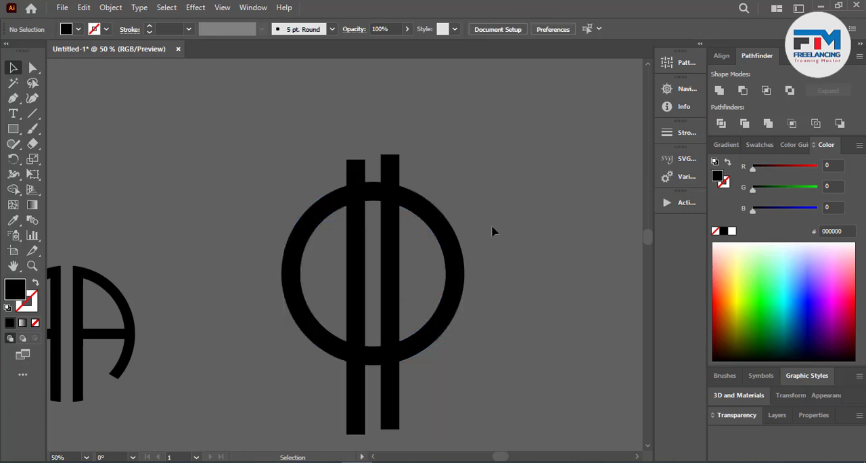
{"action": "left_click_drag", "start_coordinate": [226, 132], "coordinate": [481, 342]}
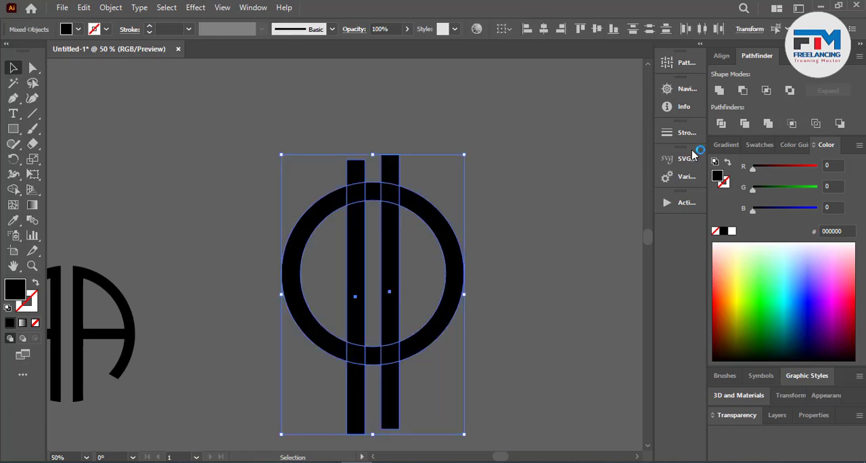
{"action": "left_click", "coordinate": [597, 29]}
{"action": "left_click", "coordinate": [542, 201]}
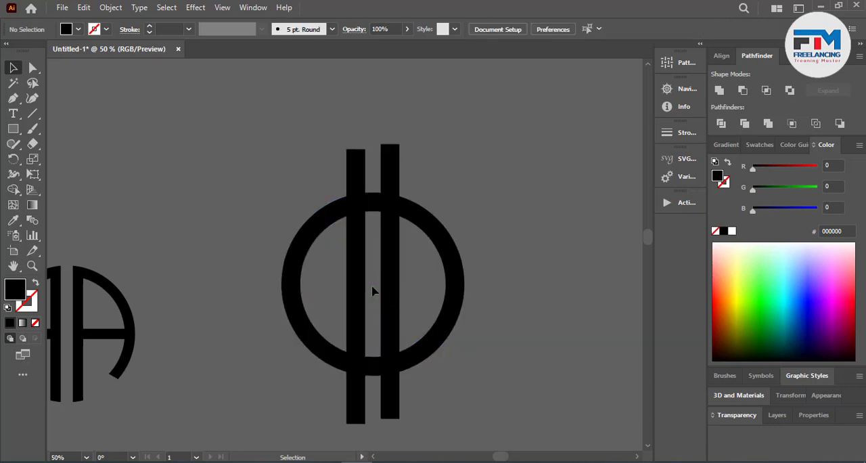
Step: Make a separate copy of a vertical bar to the right and rotate it by 270° into a horizontal bar
{"action": "scroll", "coordinate": [387, 341], "scroll_direction": "up", "scroll_amount": 3}
{"action": "scroll", "coordinate": [374, 324], "scroll_direction": "down", "scroll_amount": 4}
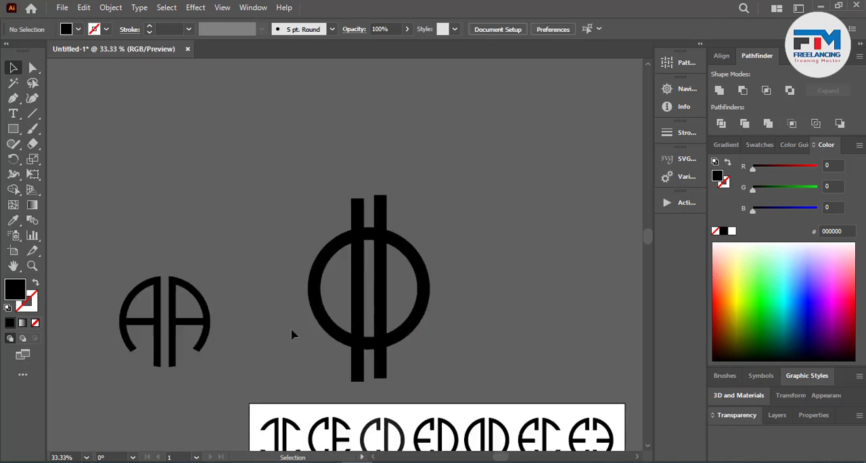
{"action": "scroll", "coordinate": [381, 310], "scroll_direction": "up", "scroll_amount": 2}
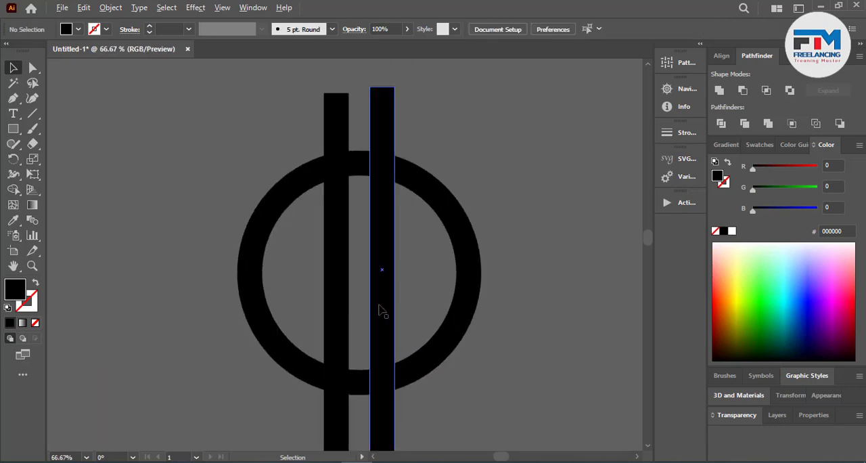
{"action": "key", "text": "a"}
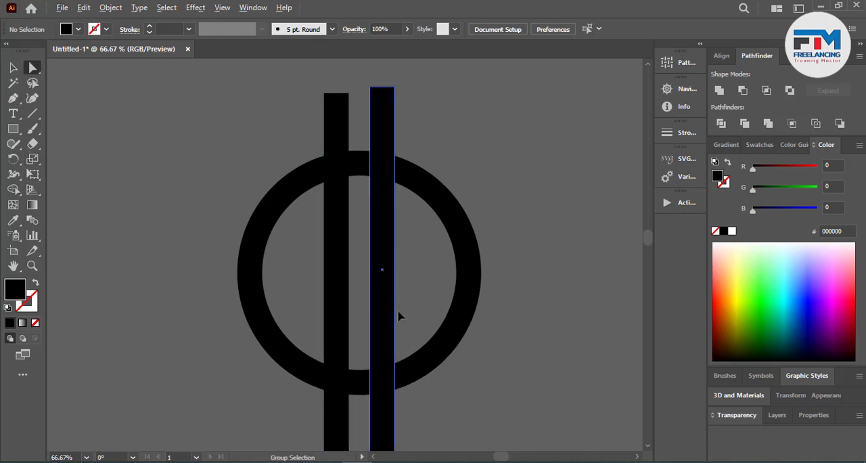
{"action": "left_click_drag", "start_coordinate": [399, 316], "coordinate": [455, 316]}
{"action": "key", "text": "v"}
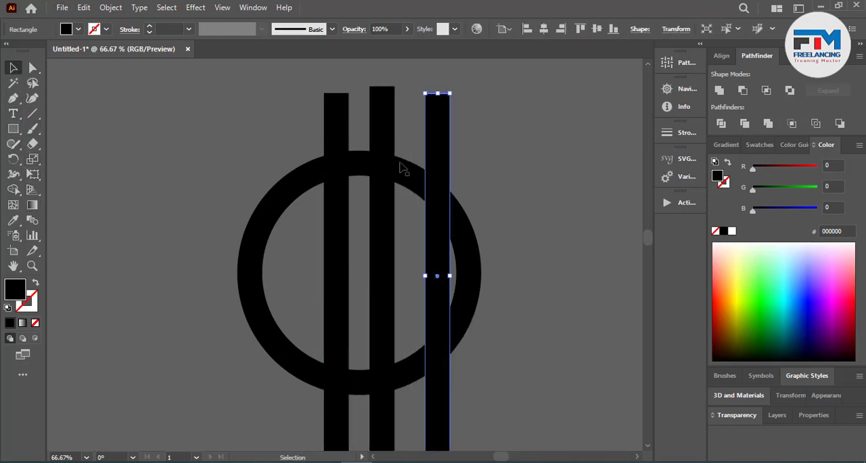
{"action": "left_click_drag", "start_coordinate": [504, 144], "coordinate": [554, 290]}
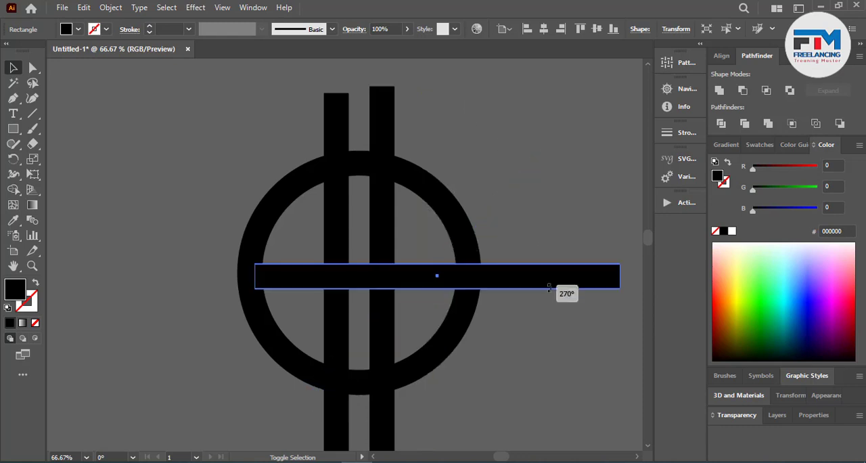
Step: Align the horizontal bar to the ring's horizontal centre so it crosses both vertical bars
{"action": "left_click", "coordinate": [544, 29]}
{"action": "left_click", "coordinate": [557, 162]}
{"action": "left_click", "coordinate": [511, 274]}
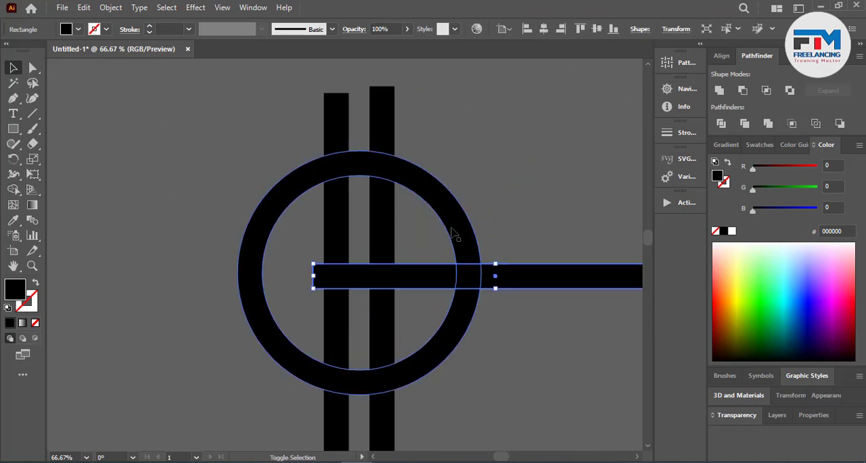
{"action": "left_click", "coordinate": [454, 234], "text": "shift"}
{"action": "left_click", "coordinate": [544, 29]}
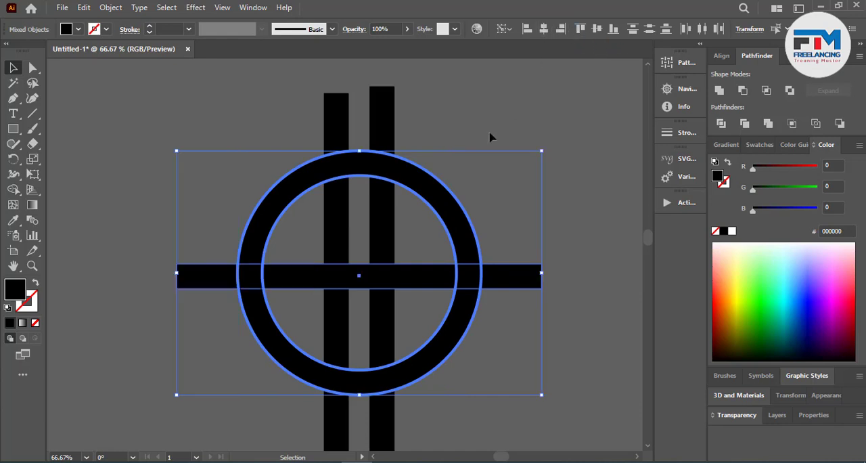
{"action": "left_click", "coordinate": [491, 134]}
{"action": "key", "text": "ctrl+a"}
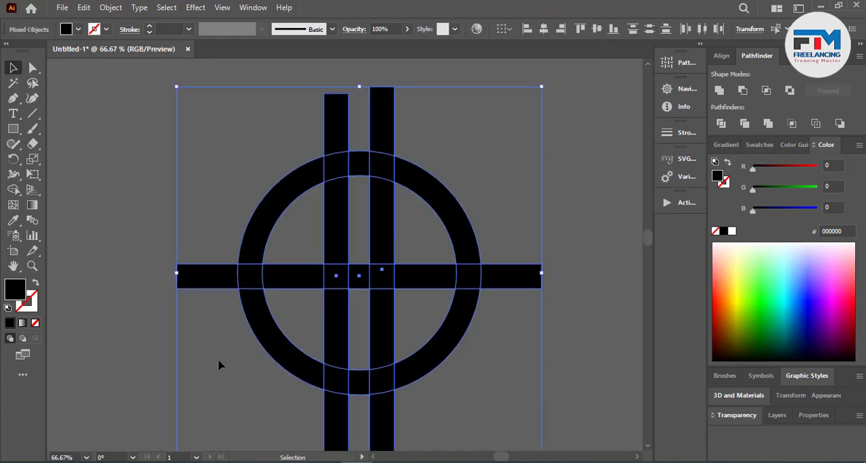
{"action": "left_click", "coordinate": [534, 321]}
Step: Draw a black triangle with the Polygon tool above and to the left of the ring
{"action": "key", "text": "ctrl+minus"}
{"action": "key", "text": "ctrl+minus"}
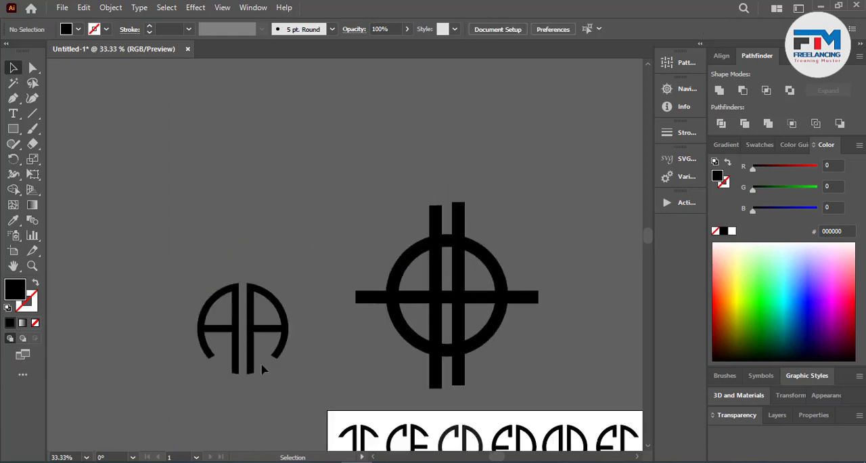
{"action": "left_click_drag", "start_coordinate": [13, 128], "coordinate": [67, 174]}
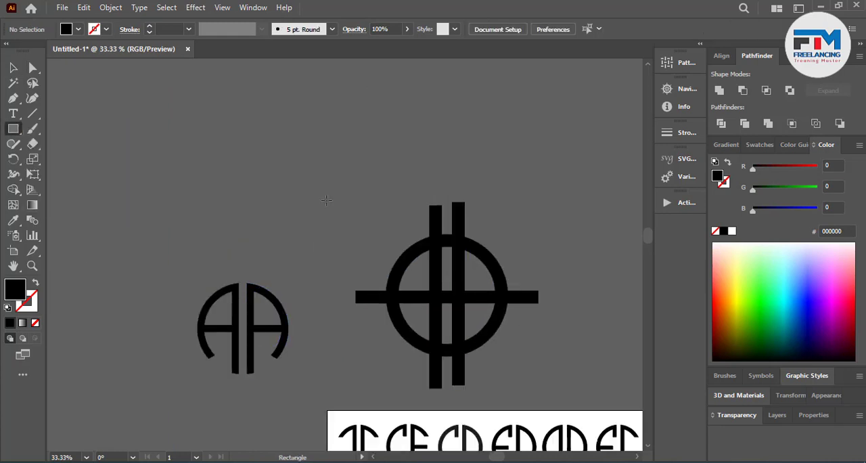
{"action": "left_click_drag", "start_coordinate": [370, 202], "coordinate": [397, 239]}
{"action": "left_click", "coordinate": [12, 67]}
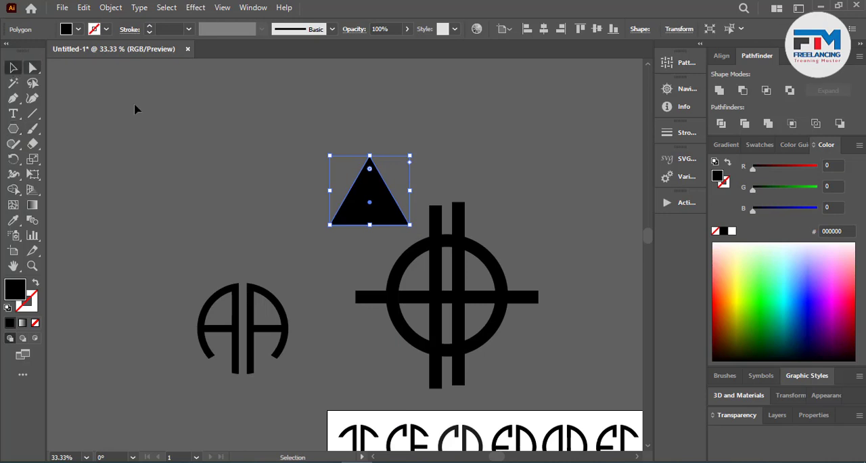
Step: Rotate the triangle to point left, shrink it, and place it over the ring's upper left against the vertical bar
{"action": "key", "text": "ctrl+plus"}
{"action": "scroll", "coordinate": [427, 190], "scroll_direction": "up", "scroll_amount": 1}
{"action": "left_click_drag", "start_coordinate": [434, 115], "coordinate": [460, 180]}
{"action": "left_click", "coordinate": [349, 274]}
{"action": "left_click", "coordinate": [391, 253]}
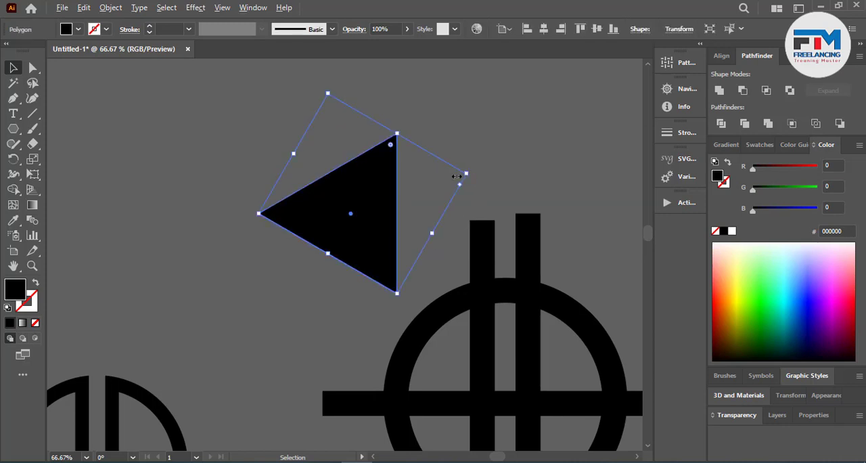
{"action": "left_click_drag", "start_coordinate": [457, 176], "coordinate": [410, 192]}
{"action": "left_click_drag", "start_coordinate": [377, 229], "coordinate": [451, 296]}
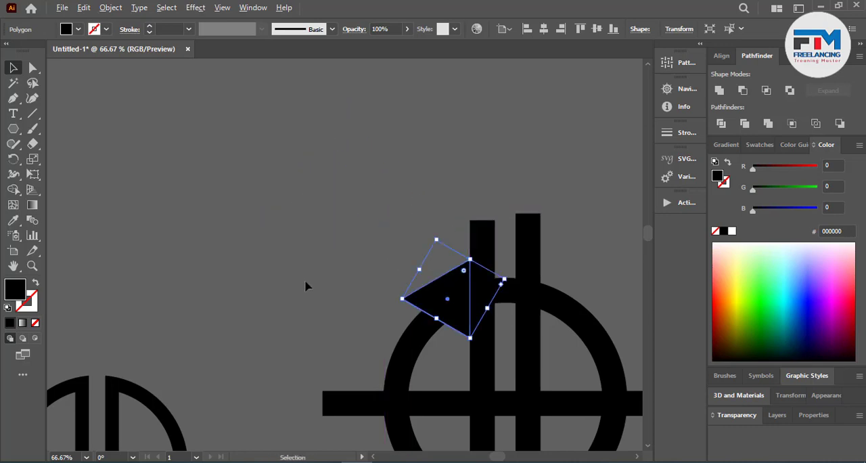
{"action": "scroll", "coordinate": [305, 286], "scroll_direction": "down", "scroll_amount": 1}
{"action": "scroll", "coordinate": [589, 354], "scroll_direction": "up", "scroll_amount": 1}
{"action": "left_click_drag", "start_coordinate": [352, 277], "coordinate": [499, 286]}
{"action": "key", "text": "ctrl+z"}
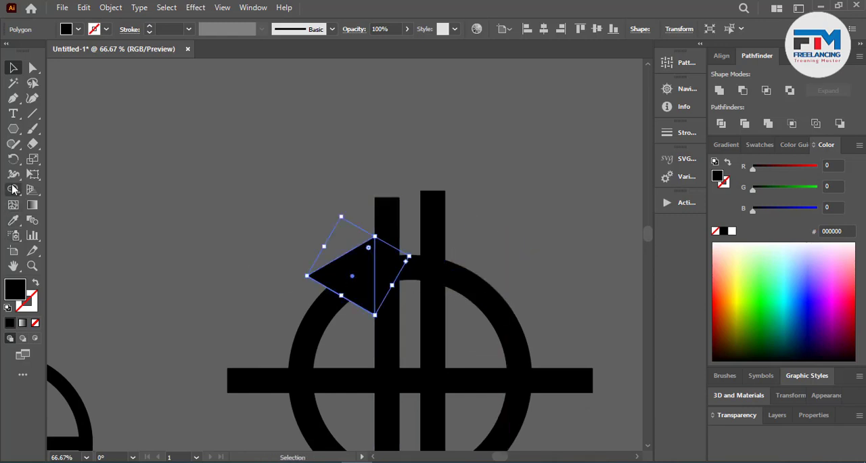
Step: Create a vertical-axis reflected copy of the triangle and place it over the ring's upper right against the other bar
{"action": "left_click_drag", "start_coordinate": [14, 158], "coordinate": [41, 173]}
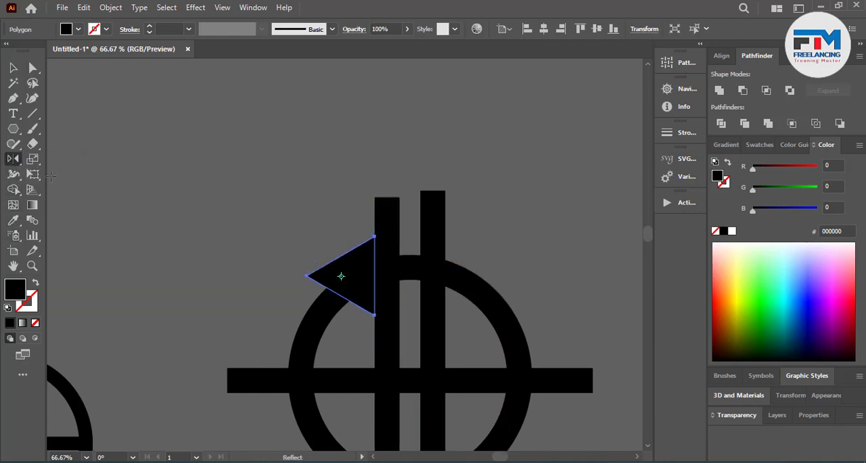
{"action": "double_click", "coordinate": [14, 159]}
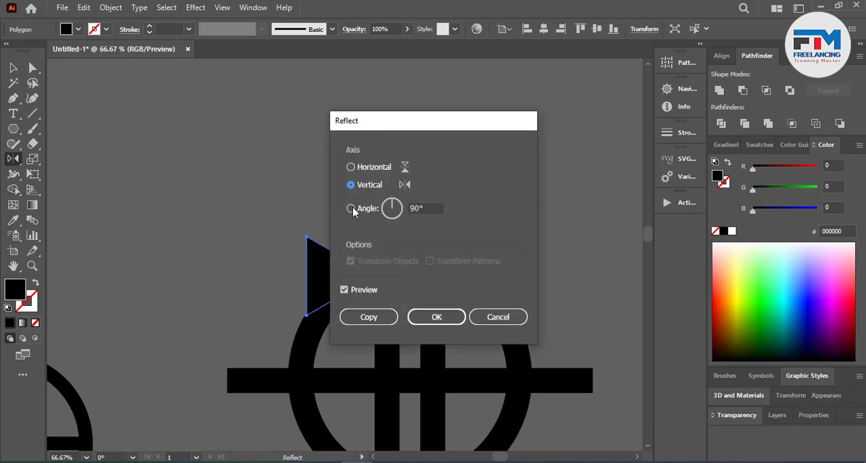
{"action": "left_click", "coordinate": [375, 314]}
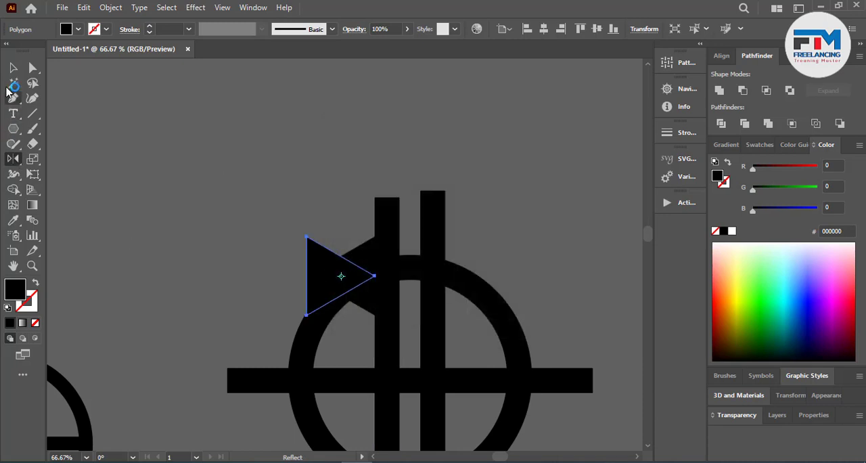
{"action": "left_click", "coordinate": [14, 68]}
{"action": "left_click_drag", "start_coordinate": [329, 308], "coordinate": [452, 307]}
{"action": "scroll", "coordinate": [508, 223], "scroll_direction": "down", "scroll_amount": 3}
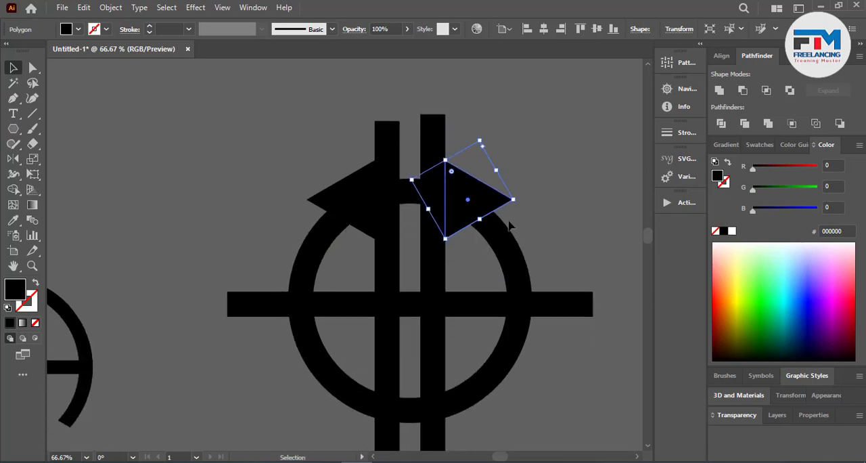
Step: Select both triangles and copy them straight down over the lower part of the ring
{"action": "left_click", "coordinate": [348, 166], "text": "shift"}
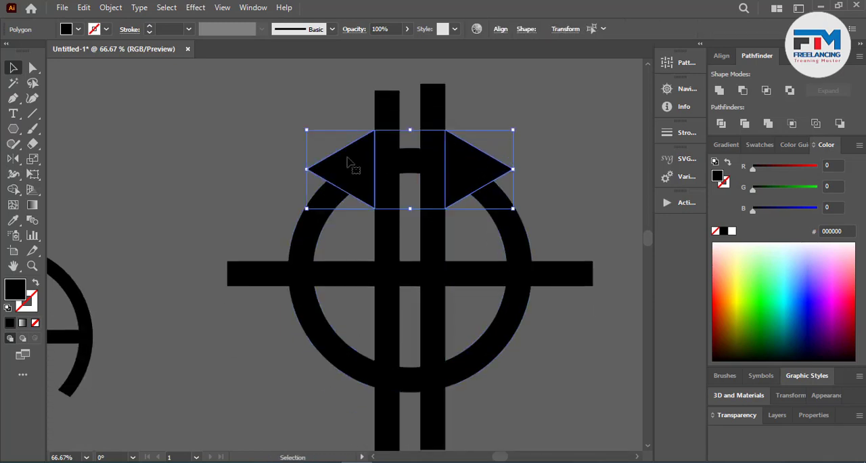
{"action": "left_click_drag", "start_coordinate": [350, 166], "coordinate": [364, 373]}
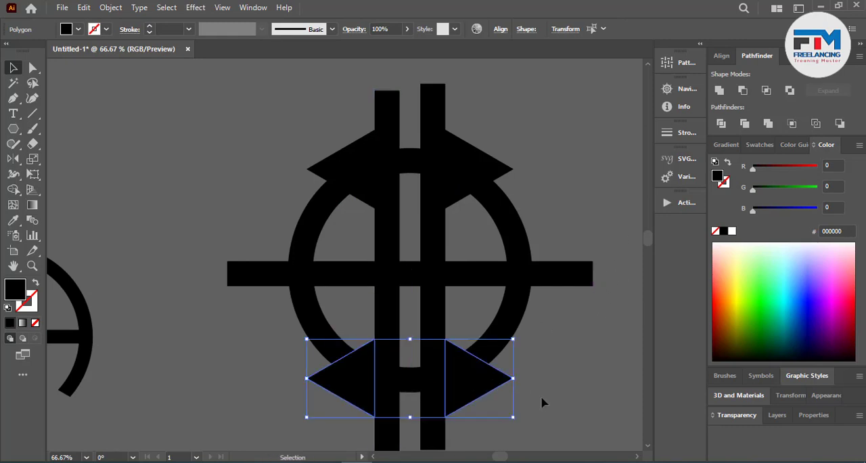
{"action": "left_click", "coordinate": [433, 140], "text": "shift"}
{"action": "left_click", "coordinate": [542, 377]}
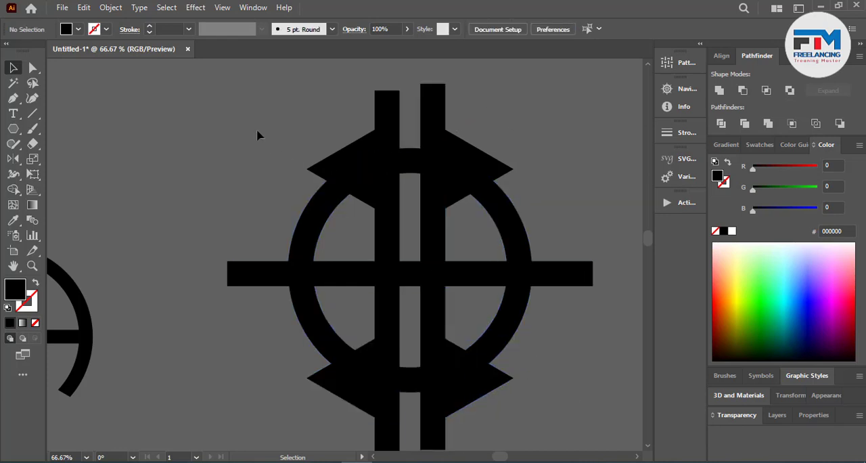
Step: Select the whole mark and use Shape Builder to remove the lower triangles and the ring sections beneath them
{"action": "left_click_drag", "start_coordinate": [244, 115], "coordinate": [489, 376]}
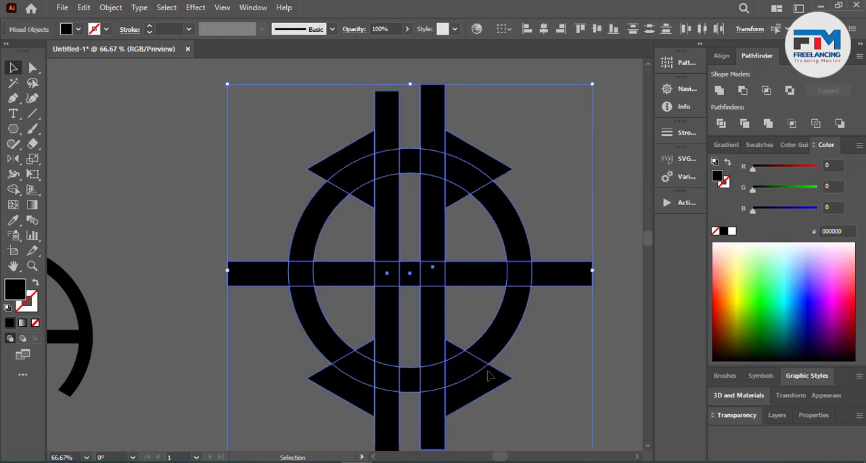
{"action": "left_click", "coordinate": [13, 189]}
{"action": "left_click", "coordinate": [371, 357], "text": "alt"}
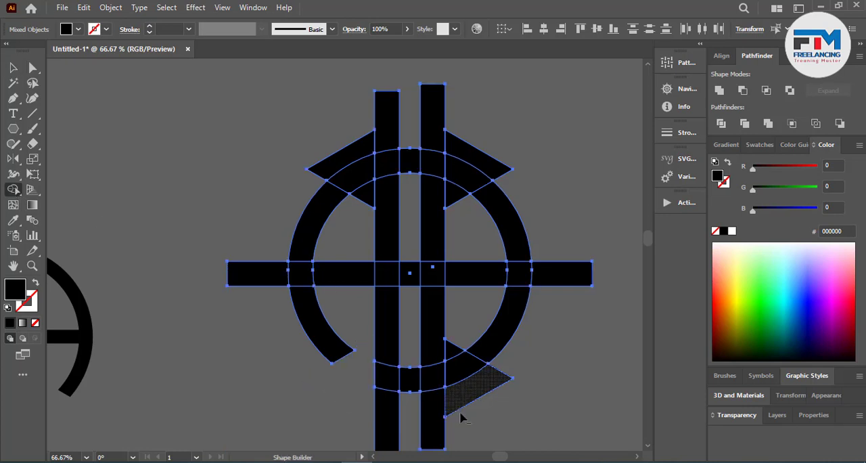
{"action": "left_click", "coordinate": [455, 359], "text": "alt"}
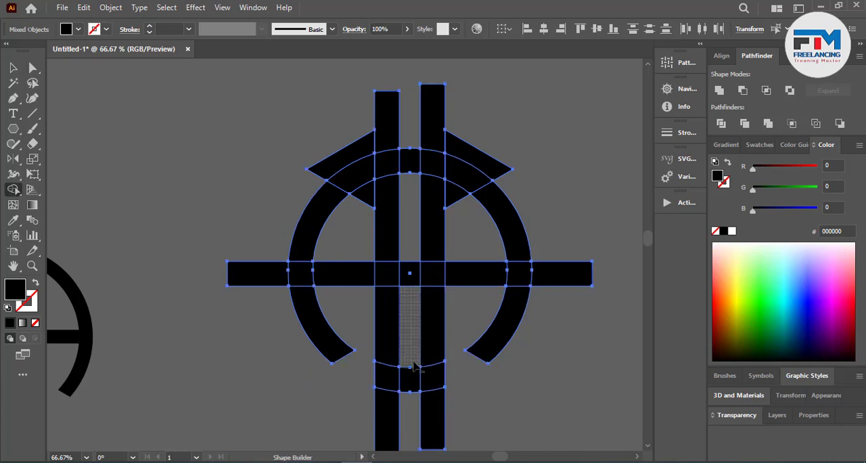
Step: Remove the bar ends outside the ring, the upper triangles and ring sections beneath them, and all pieces between the vertical bars with Shape Builder
{"action": "mouse_move", "coordinate": [413, 361]}
{"action": "left_mouse_down"}
{"action": "mouse_move", "coordinate": [411, 404]}
{"action": "mouse_move", "coordinate": [354, 423]}
{"action": "mouse_move", "coordinate": [467, 418]}
{"action": "left_mouse_up"}
{"action": "left_click_drag", "start_coordinate": [554, 329], "coordinate": [570, 256]}
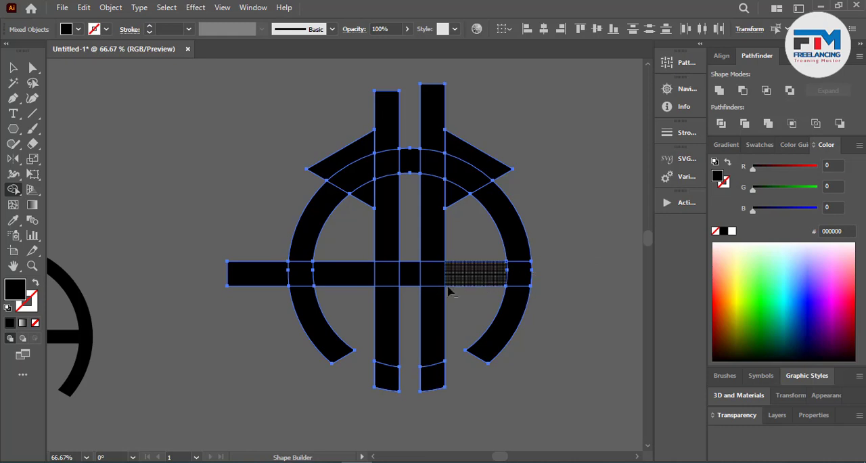
{"action": "mouse_move", "coordinate": [454, 277]}
{"action": "left_mouse_down"}
{"action": "mouse_move", "coordinate": [466, 209]}
{"action": "mouse_move", "coordinate": [458, 170]}
{"action": "mouse_move", "coordinate": [425, 163]}
{"action": "left_mouse_up"}
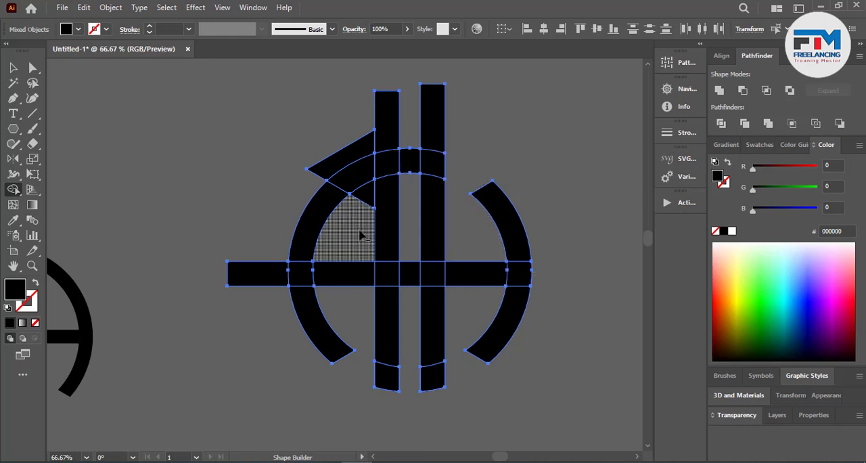
{"action": "mouse_move", "coordinate": [360, 232]}
{"action": "left_mouse_down"}
{"action": "mouse_move", "coordinate": [359, 181]}
{"action": "mouse_move", "coordinate": [358, 153]}
{"action": "left_mouse_up"}
{"action": "mouse_move", "coordinate": [409, 195]}
{"action": "left_mouse_down"}
{"action": "mouse_move", "coordinate": [410, 143]}
{"action": "mouse_move", "coordinate": [373, 128]}
{"action": "mouse_move", "coordinate": [434, 121]}
{"action": "left_mouse_up"}
{"action": "left_click_drag", "start_coordinate": [264, 273], "coordinate": [211, 291]}
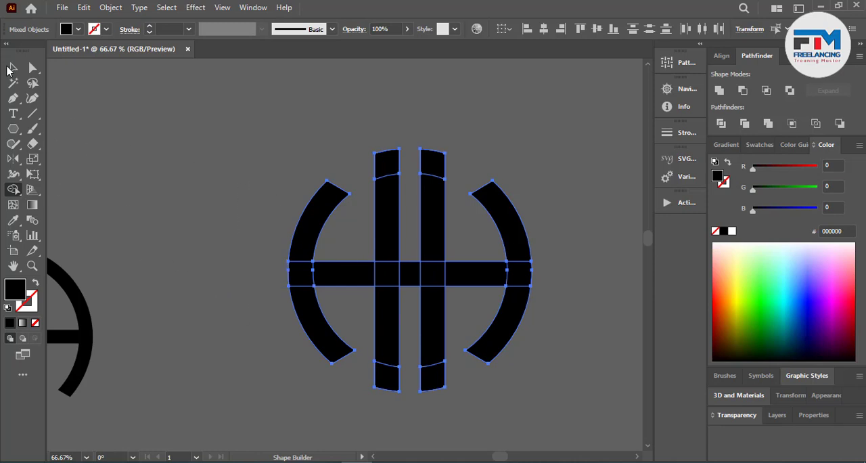
{"action": "left_click", "coordinate": [409, 272], "text": "alt"}
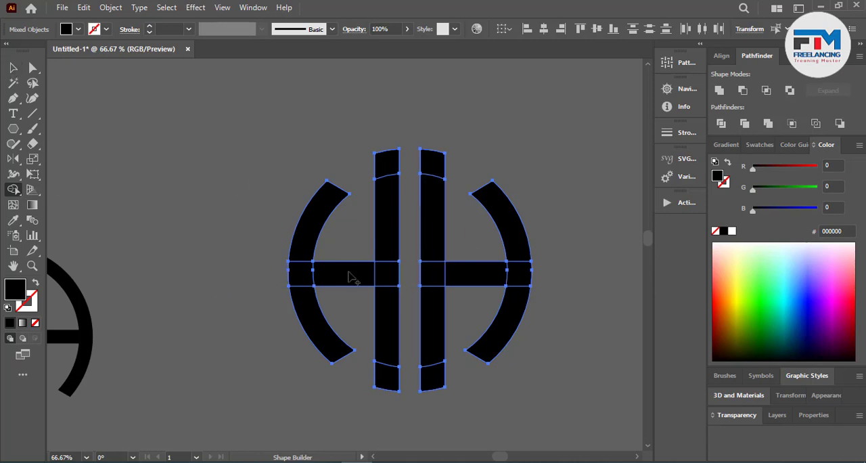
Step: Unite the remaining pieces of the mark into solid HH letter shapes and deselect them
{"action": "left_click", "coordinate": [11, 66]}
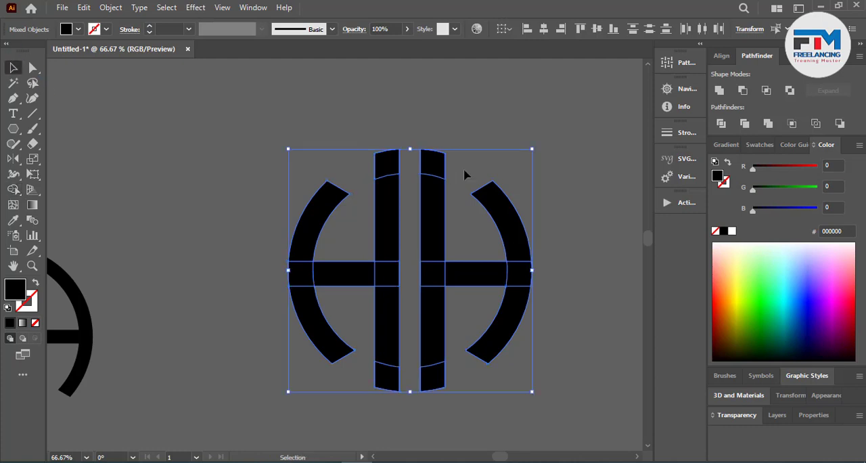
{"action": "left_click", "coordinate": [719, 90]}
{"action": "left_click", "coordinate": [557, 160]}
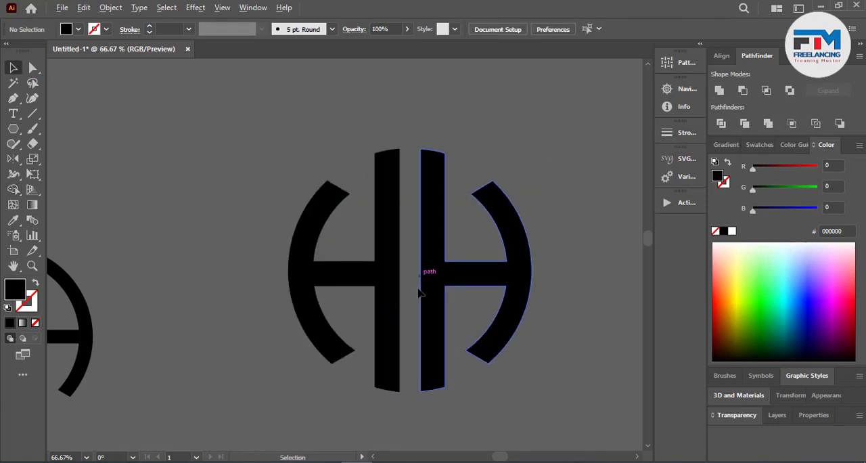
Step: Move the finished HH monogram to the left of the AA monogram, outside the artboard, and deselect it
{"action": "scroll", "coordinate": [421, 290], "scroll_direction": "down", "scroll_amount": 2}
{"action": "scroll", "coordinate": [435, 279], "scroll_direction": "up", "scroll_amount": 2}
{"action": "scroll", "coordinate": [494, 291], "scroll_direction": "down", "scroll_amount": 3}
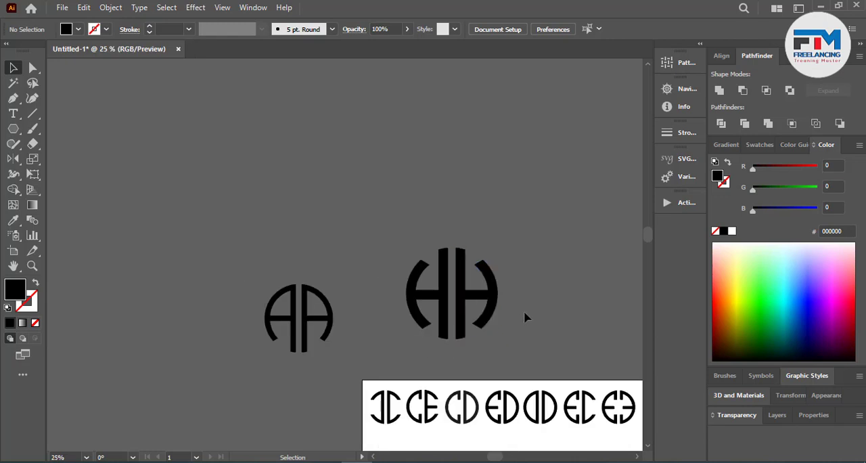
{"action": "scroll", "coordinate": [526, 311], "scroll_direction": "down", "scroll_amount": 2}
{"action": "scroll", "coordinate": [532, 292], "scroll_direction": "down", "scroll_amount": 1}
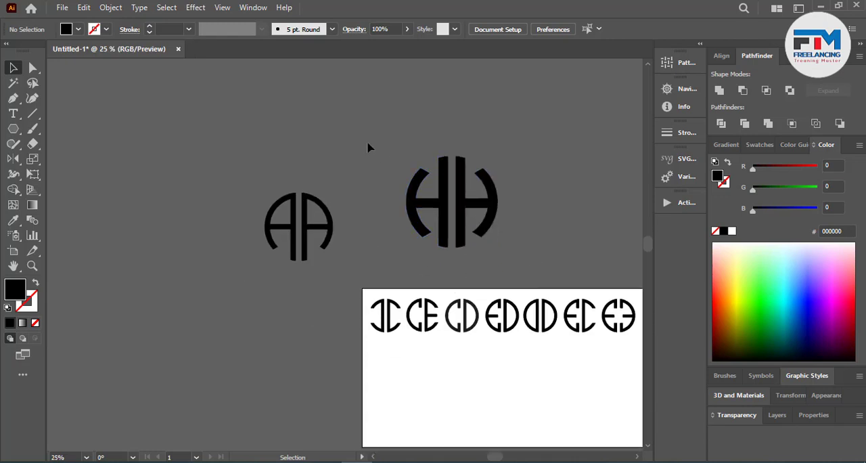
{"action": "left_click_drag", "start_coordinate": [467, 208], "coordinate": [205, 243]}
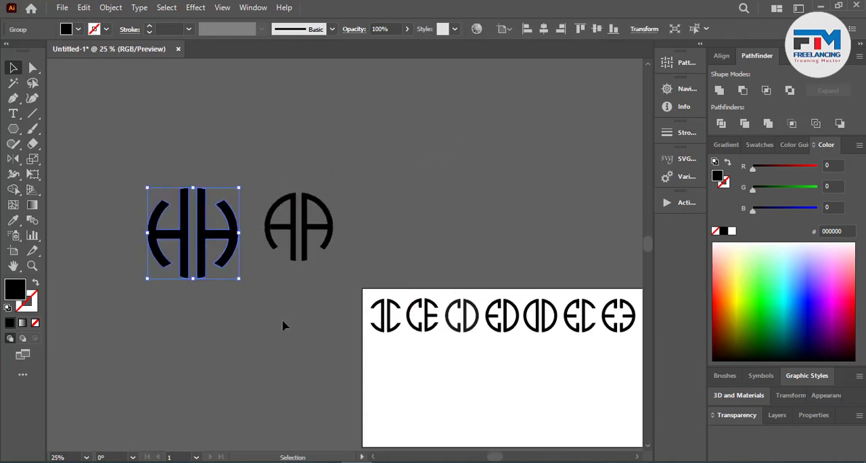
{"action": "left_click", "coordinate": [288, 320]}
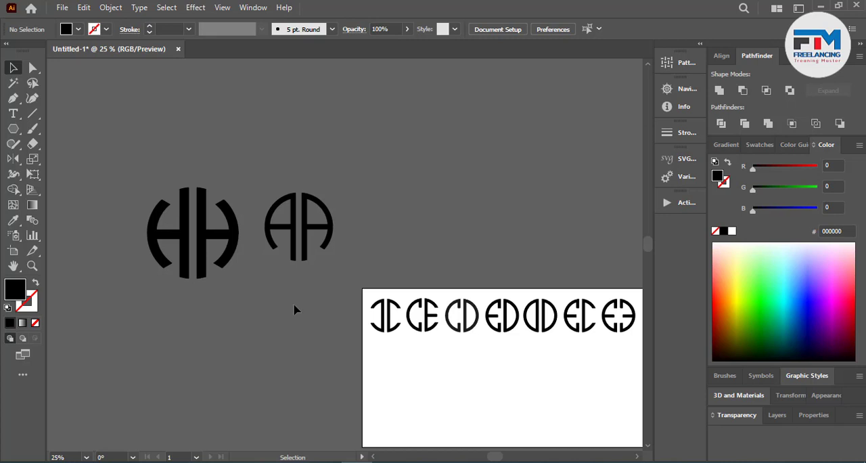
Step: Draw a tall black rectangle in the empty area above the AA monogram
{"action": "scroll", "coordinate": [291, 291], "scroll_direction": "up", "scroll_amount": 3}
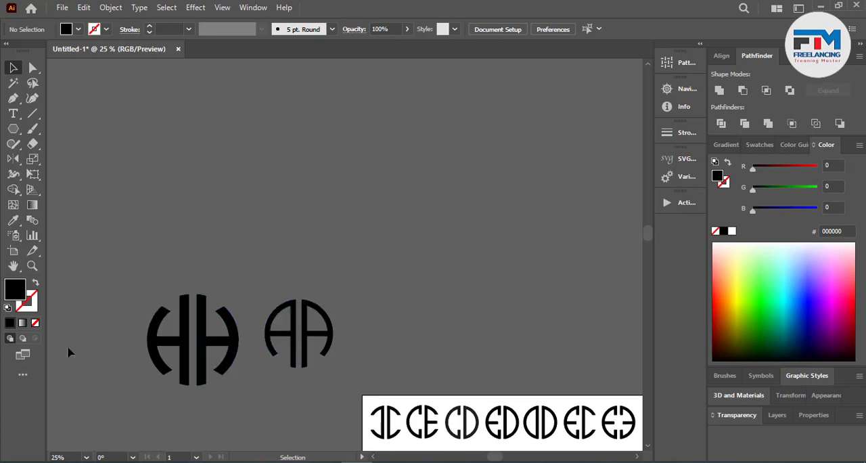
{"action": "left_click", "coordinate": [22, 133]}
{"action": "left_click", "coordinate": [76, 129]}
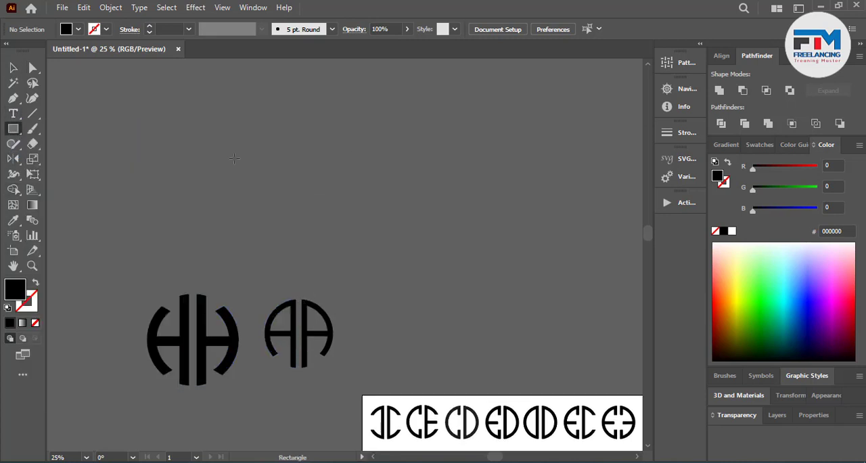
{"action": "left_click_drag", "start_coordinate": [312, 115], "coordinate": [394, 246]}
Step: Create a smaller concentric copy of the rectangle inside it, leaving an even border
{"action": "scroll", "coordinate": [365, 125], "scroll_direction": "up", "scroll_amount": 2}
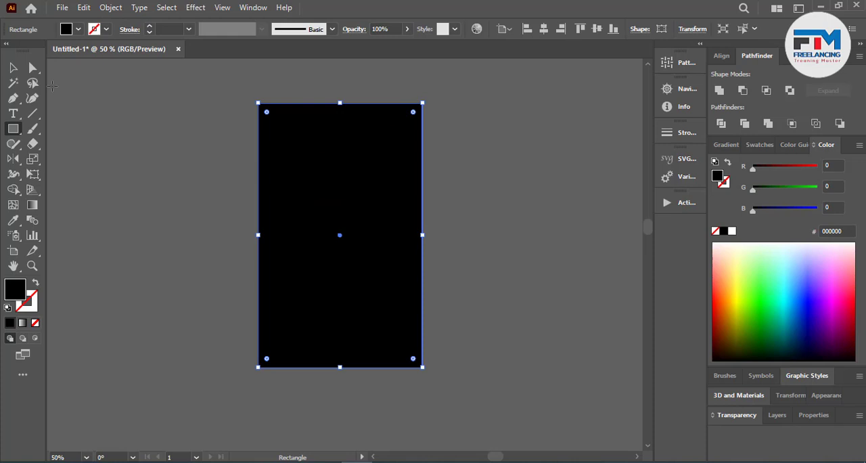
{"action": "left_click", "coordinate": [13, 67]}
{"action": "key", "text": "a"}
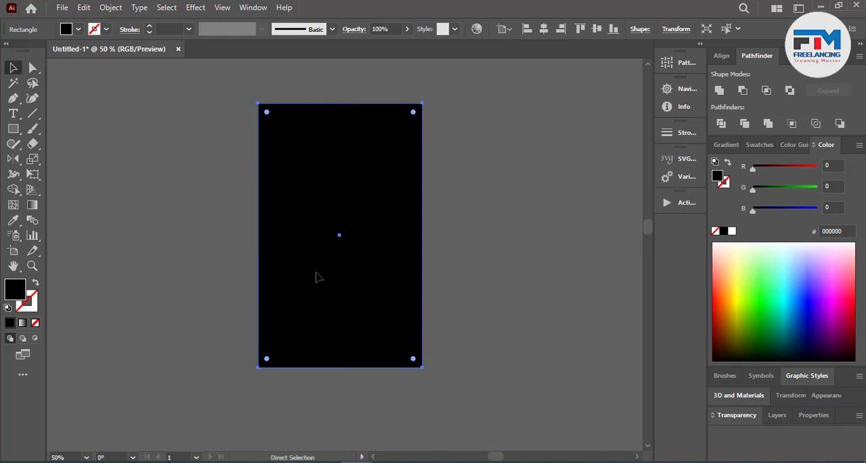
{"action": "key", "text": "v"}
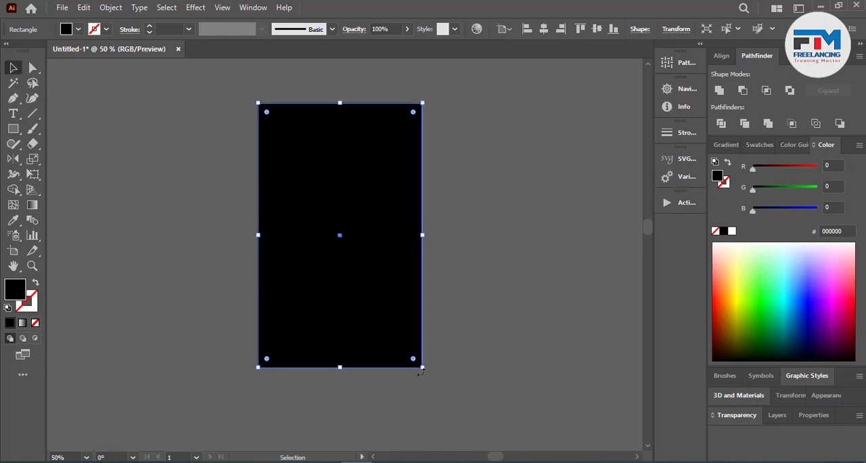
{"action": "left_click_drag", "start_coordinate": [414, 364], "coordinate": [405, 350]}
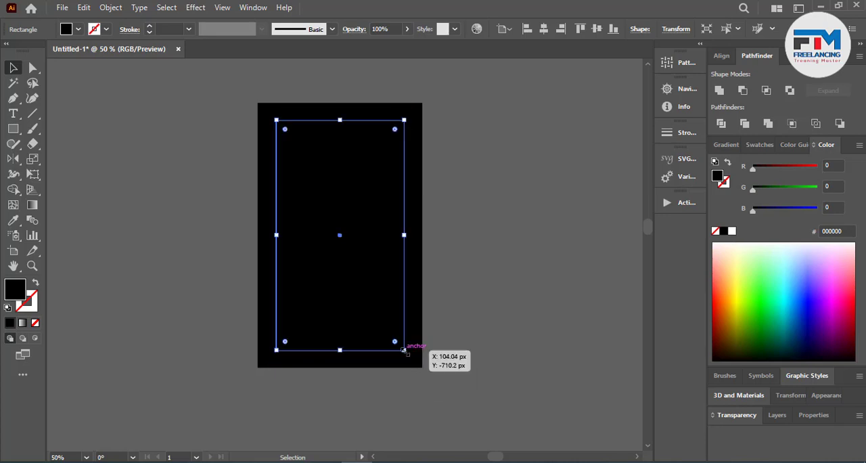
Step: Select both rectangles, cut out the inner one with Shape Builder to leave a frame, and deselect
{"action": "key", "text": "ctrl+a"}
{"action": "left_click", "coordinate": [14, 192]}
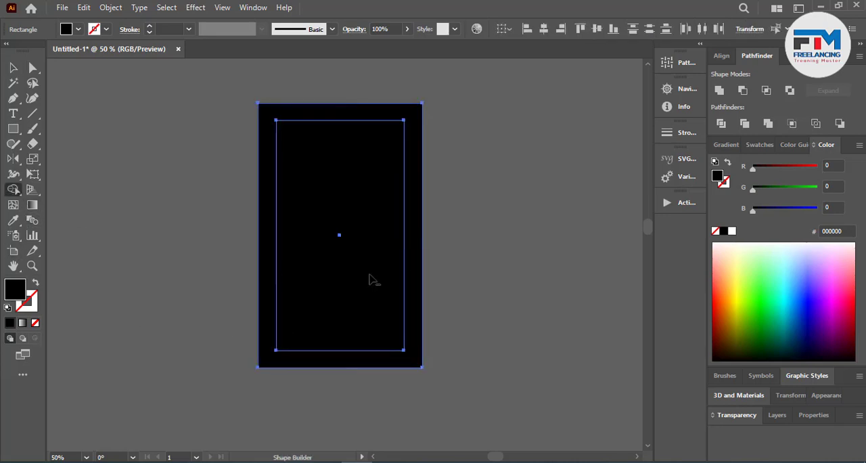
{"action": "left_click", "coordinate": [325, 261], "text": "alt"}
{"action": "left_click", "coordinate": [16, 70]}
{"action": "left_click", "coordinate": [166, 161]}
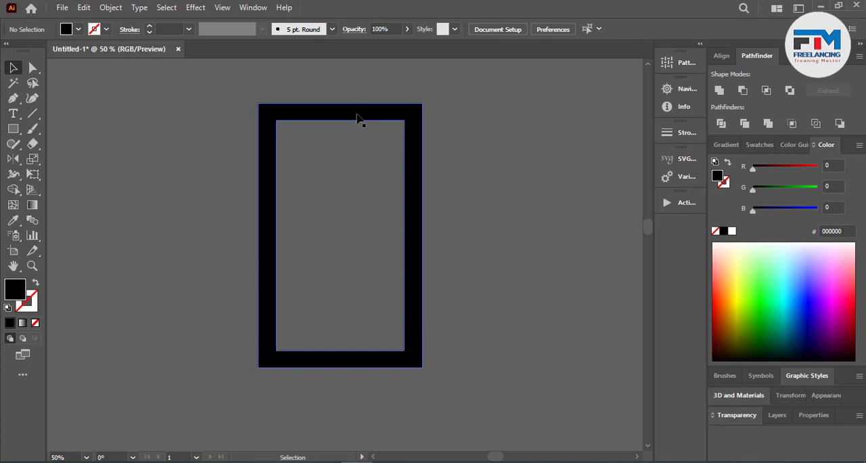
Step: Duplicate the frame straight down so it overlaps the original, and place another copy apart to the left
{"action": "left_click_drag", "start_coordinate": [357, 118], "coordinate": [362, 196]}
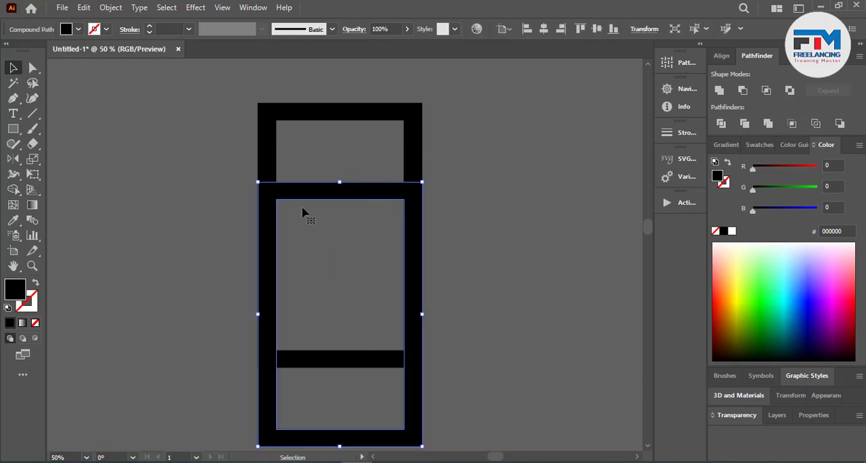
{"action": "scroll", "coordinate": [420, 231], "scroll_direction": "down", "scroll_amount": 3}
{"action": "left_click_drag", "start_coordinate": [378, 225], "coordinate": [181, 183]}
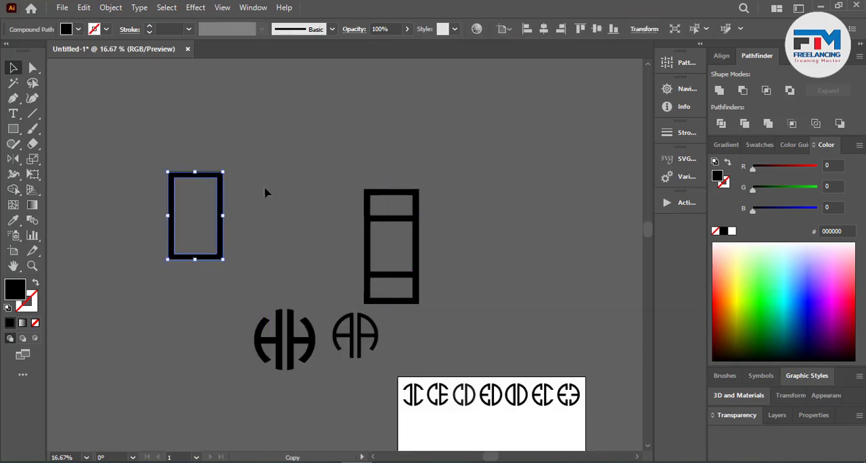
{"action": "left_click", "coordinate": [157, 214]}
Step: Draw a filled rectangle with the Pen tool across the middle of the separate frame's right side
{"action": "scroll", "coordinate": [157, 214], "scroll_direction": "up", "scroll_amount": 4}
{"action": "scroll", "coordinate": [160, 227], "scroll_direction": "up", "scroll_amount": 2}
{"action": "key", "text": "p"}
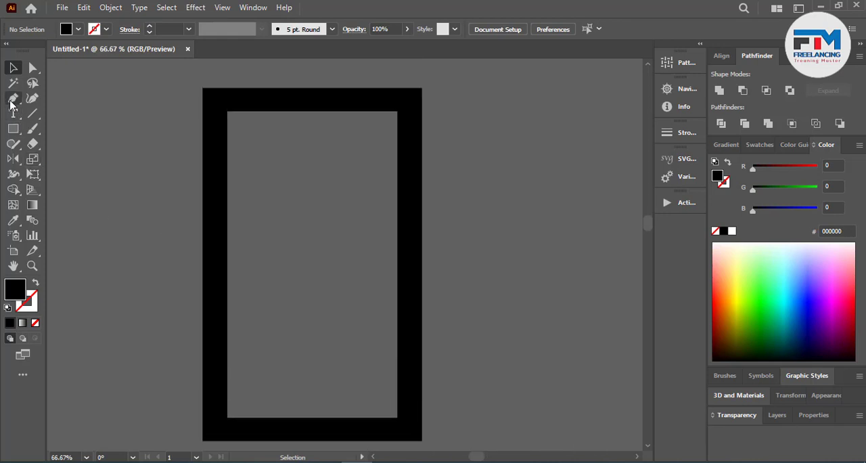
{"action": "left_click", "coordinate": [471, 154]}
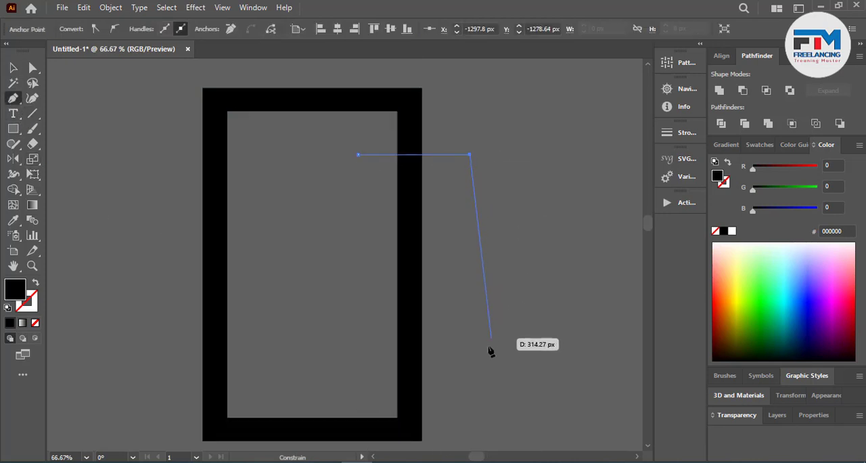
{"action": "left_click", "coordinate": [469, 374]}
{"action": "left_click", "coordinate": [359, 373]}
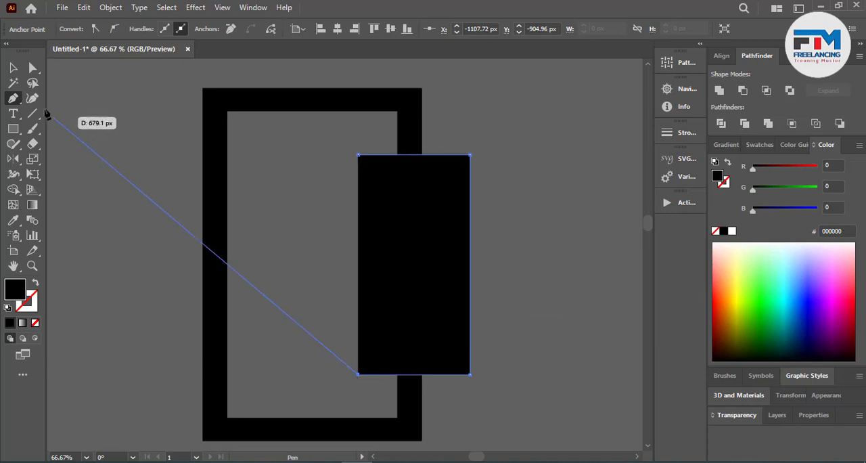
Step: Select the separate frame and Pen shape, and remove everything except their overlapping vertical bar with Shape Builder
{"action": "left_click", "coordinate": [13, 68]}
{"action": "left_click", "coordinate": [223, 242], "text": "shift"}
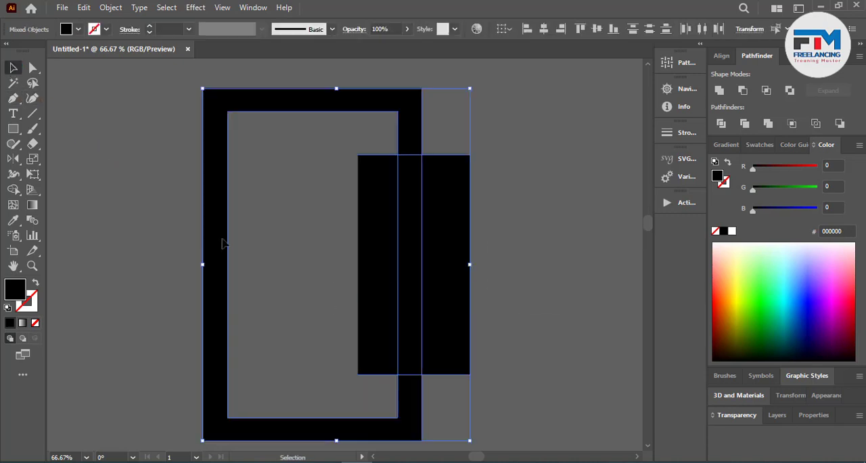
{"action": "left_click", "coordinate": [13, 190]}
{"action": "left_click", "coordinate": [374, 287], "text": "alt"}
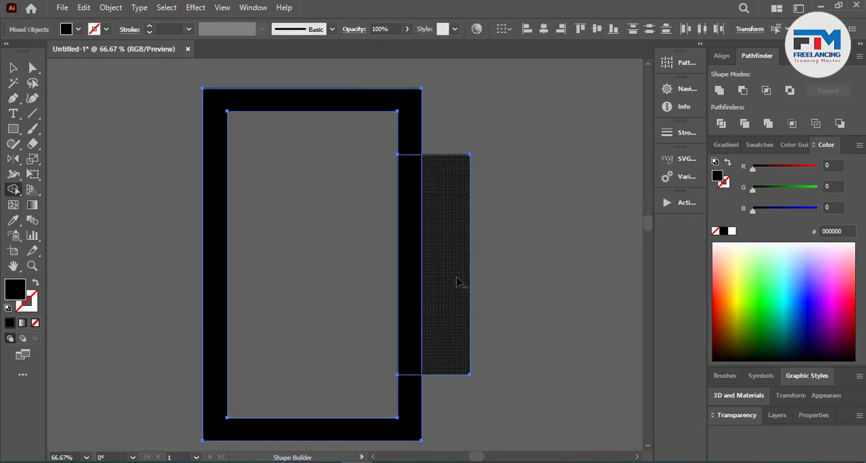
{"action": "left_click", "coordinate": [459, 282], "text": "alt"}
{"action": "left_click", "coordinate": [419, 136], "text": "alt"}
{"action": "left_click", "coordinate": [11, 67]}
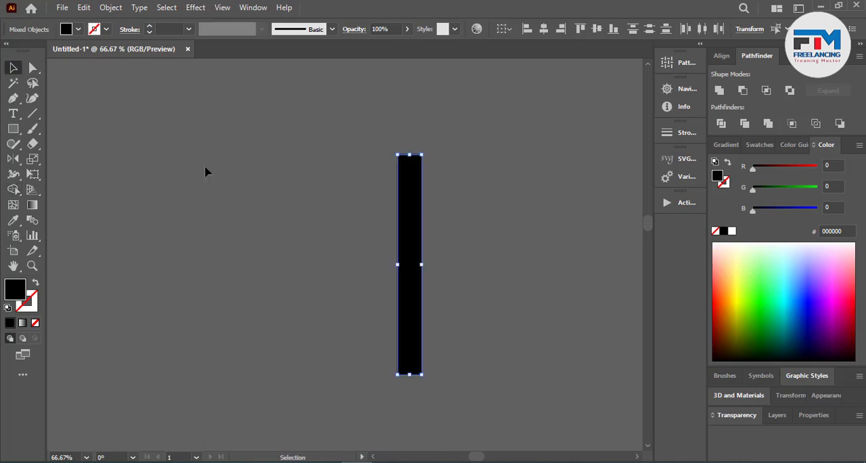
Step: Duplicate the vertical bar towards the overlapping frames and rotate the copy to horizontal
{"action": "left_click", "coordinate": [226, 239]}
{"action": "scroll", "coordinate": [227, 242], "scroll_direction": "down", "scroll_amount": 3}
{"action": "left_click_drag", "start_coordinate": [300, 260], "coordinate": [413, 281]}
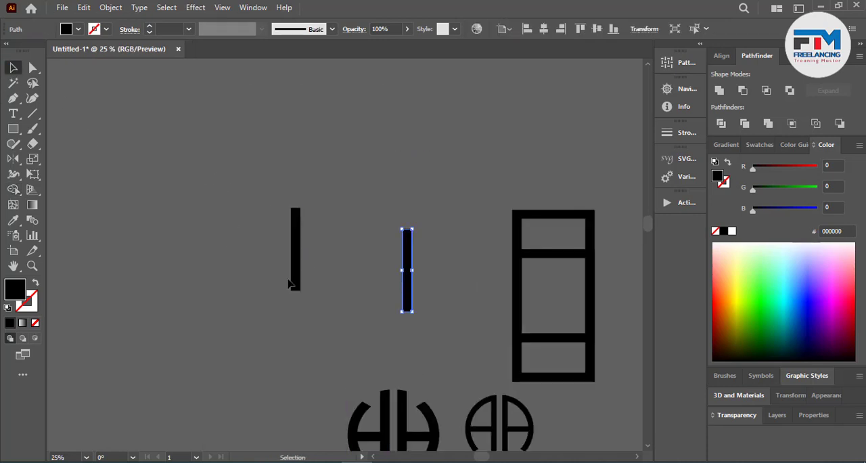
{"action": "scroll", "coordinate": [412, 278], "scroll_direction": "down", "scroll_amount": 1}
{"action": "scroll", "coordinate": [418, 277], "scroll_direction": "up", "scroll_amount": 1}
{"action": "left_click", "coordinate": [312, 280]}
{"action": "scroll", "coordinate": [312, 280], "scroll_direction": "up", "scroll_amount": 1}
{"action": "left_click_drag", "start_coordinate": [264, 284], "coordinate": [360, 265]}
{"action": "scroll", "coordinate": [434, 196], "scroll_direction": "up", "scroll_amount": 1}
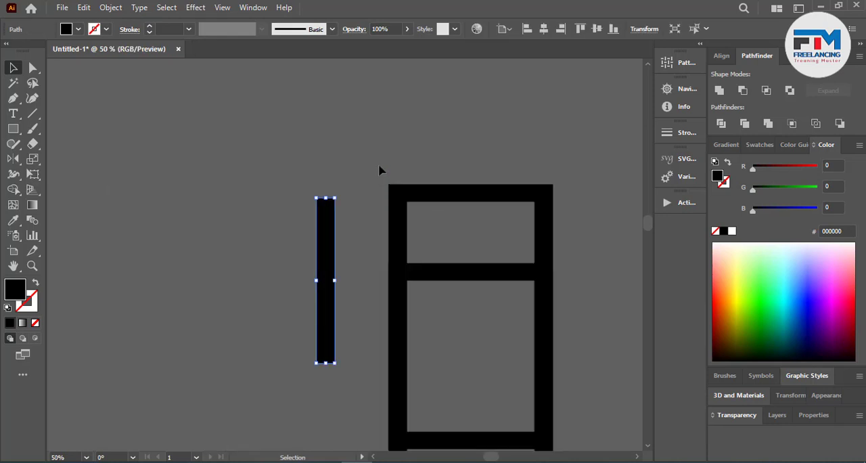
{"action": "left_click_drag", "start_coordinate": [340, 196], "coordinate": [158, 151]}
Step: Apply Offset Path to the lower overlapping frame with a 50 px offset and Miter joins
{"action": "left_click", "coordinate": [478, 274]}
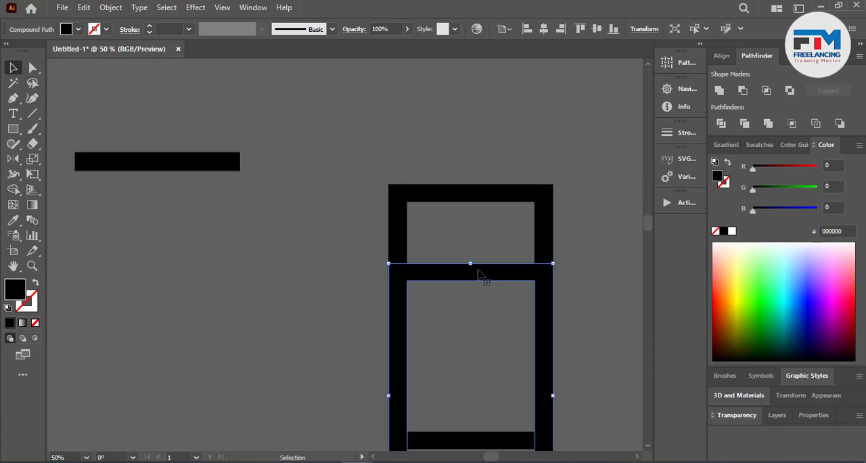
{"action": "left_click", "coordinate": [100, 6]}
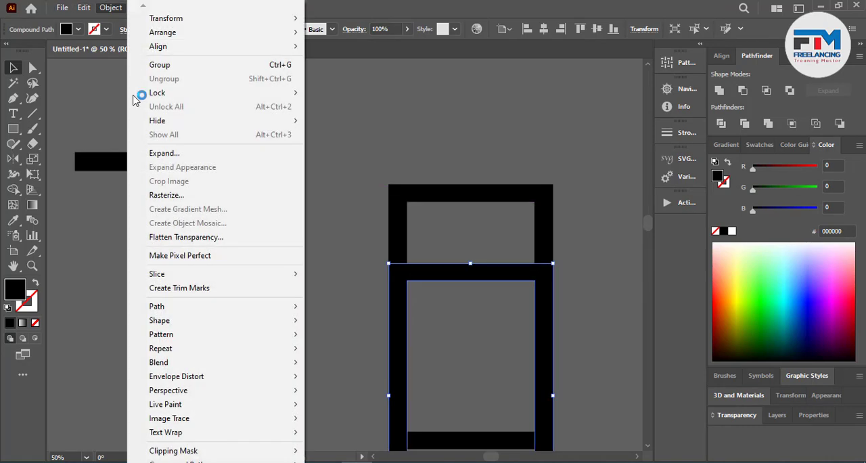
{"action": "mouse_move", "coordinate": [175, 308]}
{"action": "left_click", "coordinate": [399, 359]}
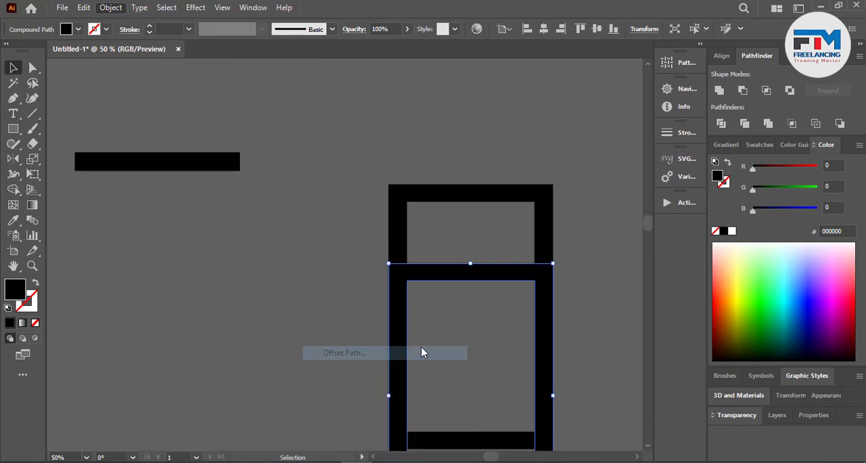
{"action": "key", "text": "Up"}
{"action": "key", "text": "Up"}
{"action": "key", "text": "Up"}
{"action": "key", "text": "Up"}
{"action": "key", "text": "Up"}
{"action": "key", "text": "Up"}
{"action": "key", "text": "Up"}
{"action": "key", "text": "Up"}
{"action": "key", "text": "Up"}
{"action": "key", "text": "Up"}
{"action": "key", "text": "Up"}
{"action": "key", "text": "Up"}
{"action": "key", "text": "Up"}
{"action": "key", "text": "Up"}
{"action": "key", "text": "Up"}
{"action": "key", "text": "Up"}
{"action": "key", "text": "Up"}
{"action": "key", "text": "Up"}
{"action": "key", "text": "Up"}
{"action": "key", "text": "Up"}
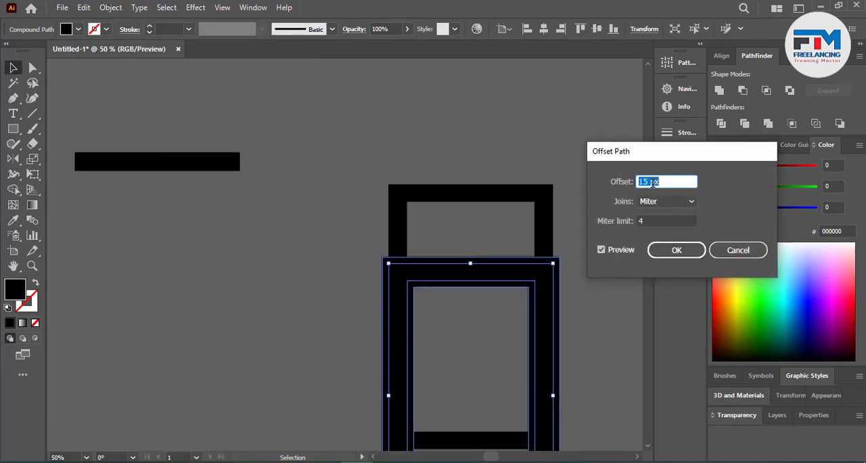
{"action": "key", "text": "Up"}
{"action": "key", "text": "Up"}
{"action": "key", "text": "Up"}
{"action": "key", "text": "Up"}
{"action": "key", "text": "Up"}
{"action": "key", "text": "Up"}
{"action": "key", "text": "Up"}
{"action": "key", "text": "Up"}
{"action": "key", "text": "Up"}
{"action": "key", "text": "Up"}
{"action": "key", "text": "Up"}
{"action": "key", "text": "Up"}
{"action": "key", "text": "Up"}
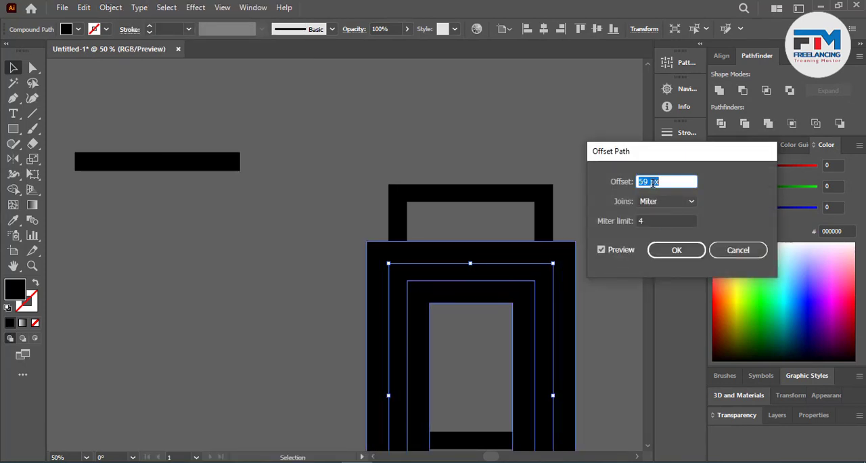
{"action": "key", "text": "Down"}
{"action": "key", "text": "Down"}
{"action": "key", "text": "Down"}
{"action": "key", "text": "Down"}
{"action": "key", "text": "Down"}
{"action": "key", "text": "Down"}
{"action": "key", "text": "Down"}
{"action": "key", "text": "Down"}
{"action": "key", "text": "Down"}
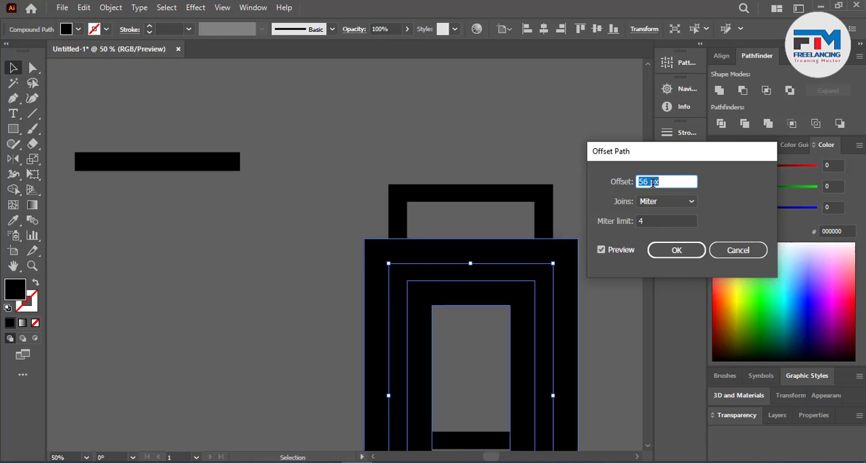
{"action": "key", "text": "Up"}
{"action": "key", "text": "Up"}
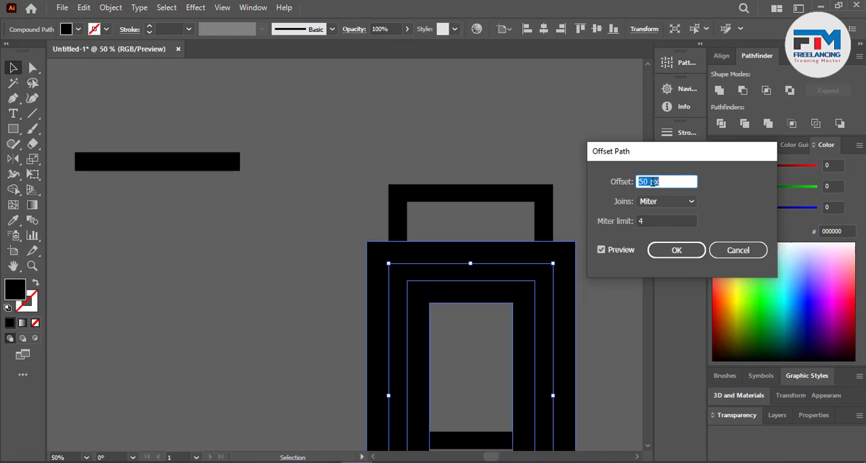
{"action": "left_click", "coordinate": [676, 249]}
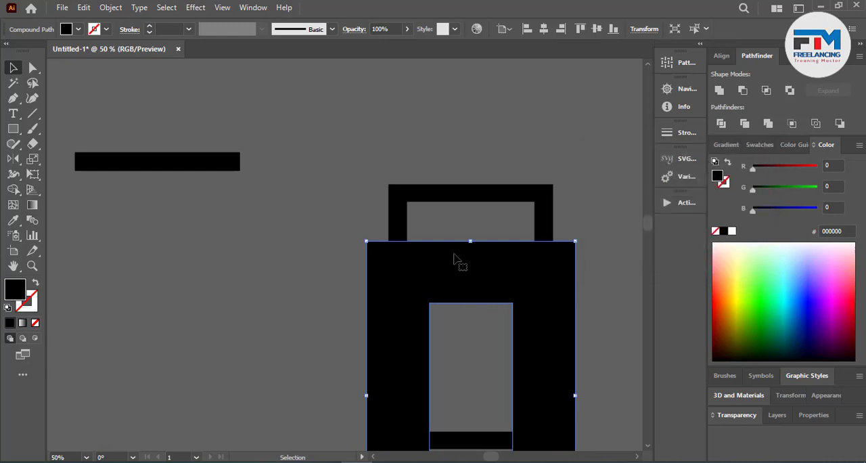
Step: Select both frames and the offset shape, and remove the upper frame's side pieces just above the lower frame with Shape Builder
{"action": "left_click", "coordinate": [403, 233], "text": "shift"}
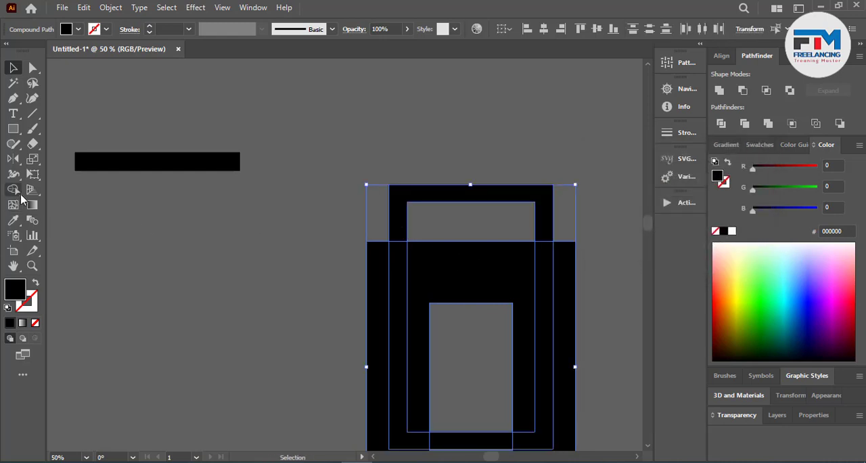
{"action": "left_click", "coordinate": [18, 192]}
{"action": "left_click", "coordinate": [19, 72]}
{"action": "left_click", "coordinate": [18, 196]}
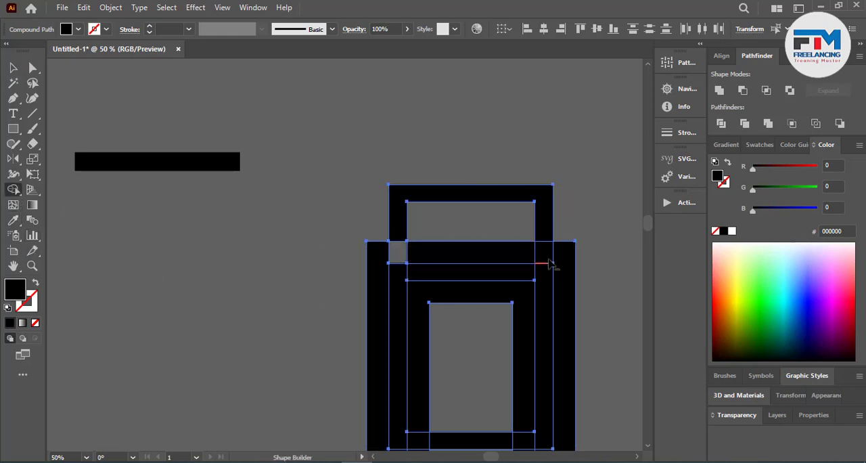
{"action": "left_click", "coordinate": [549, 262], "text": "alt"}
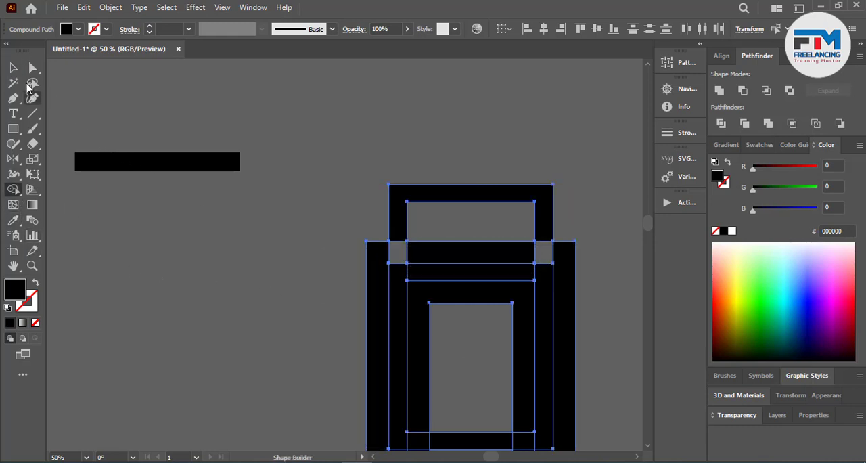
Step: Delete the offset shape, leaving gaps in the upper frame's sides above the lower frame
{"action": "left_click", "coordinate": [14, 70]}
{"action": "left_click", "coordinate": [566, 211]}
{"action": "scroll", "coordinate": [427, 295], "scroll_direction": "down", "scroll_amount": 2}
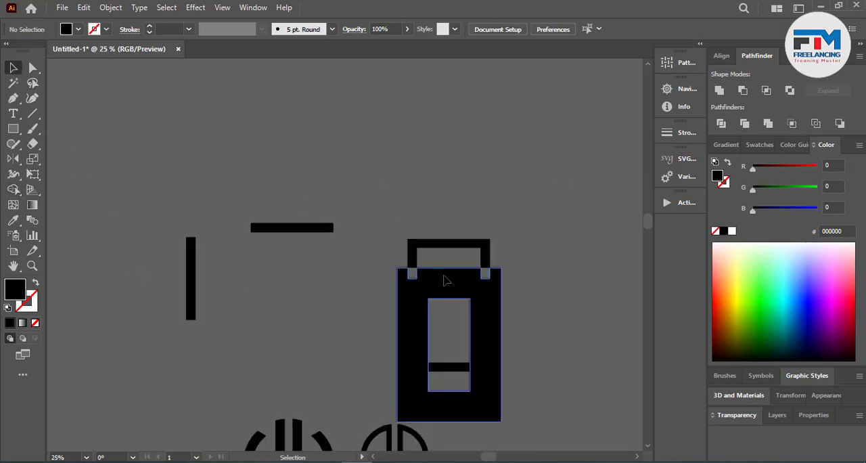
{"action": "left_click", "coordinate": [444, 276]}
{"action": "key", "text": "Delete"}
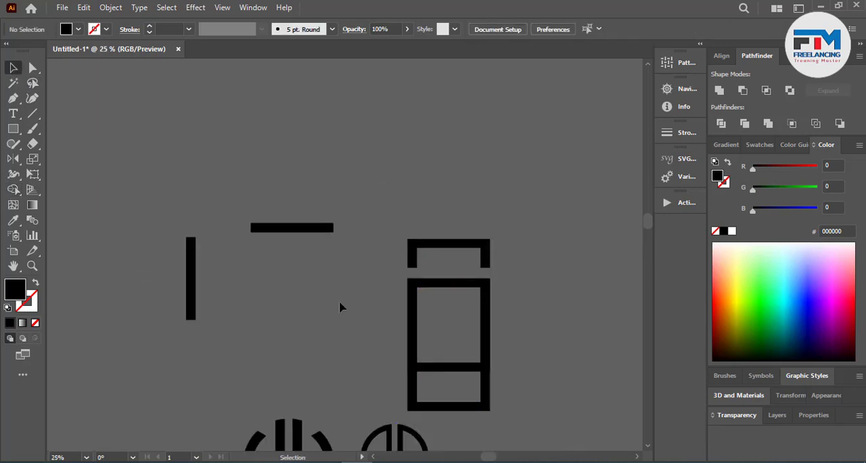
Step: Move the vertical bar to the centre of the frames, stretch it down to the upper frame's bottom edge, and deselect it
{"action": "left_click_drag", "start_coordinate": [194, 275], "coordinate": [448, 284]}
{"action": "scroll", "coordinate": [458, 389], "scroll_direction": "up", "scroll_amount": 2}
{"action": "scroll", "coordinate": [464, 383], "scroll_direction": "down", "scroll_amount": 3}
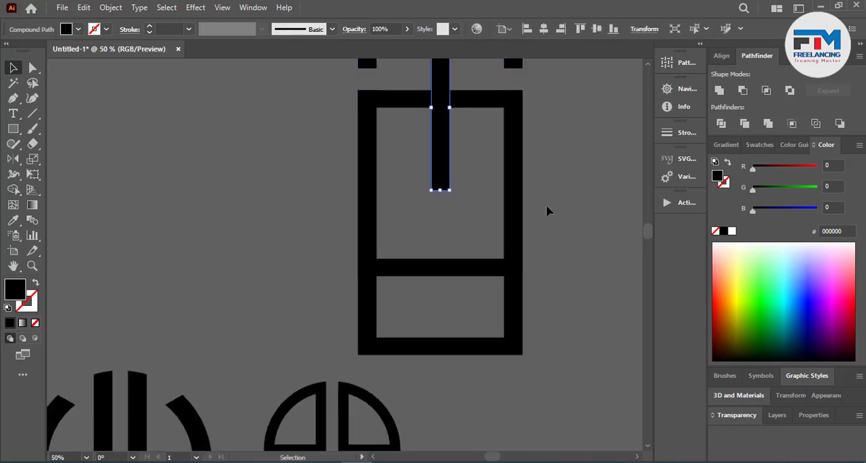
{"action": "left_click_drag", "start_coordinate": [440, 190], "coordinate": [446, 279]}
{"action": "scroll", "coordinate": [489, 323], "scroll_direction": "up", "scroll_amount": 5}
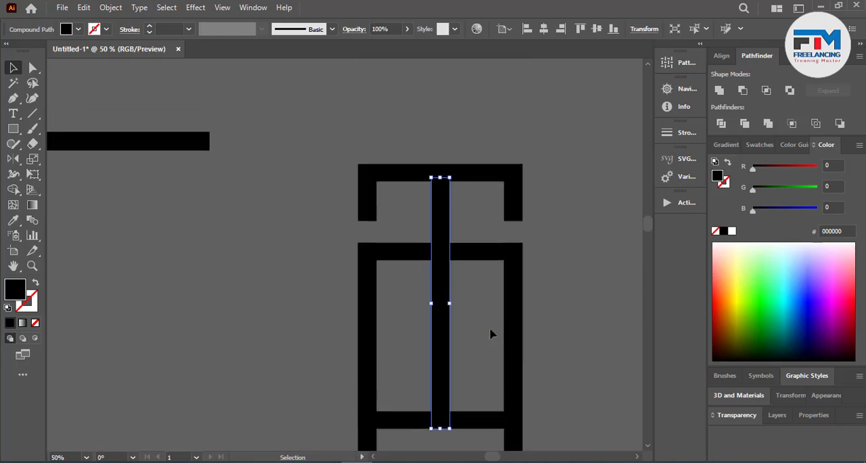
{"action": "scroll", "coordinate": [532, 264], "scroll_direction": "down", "scroll_amount": 2}
{"action": "left_click", "coordinate": [485, 263]}
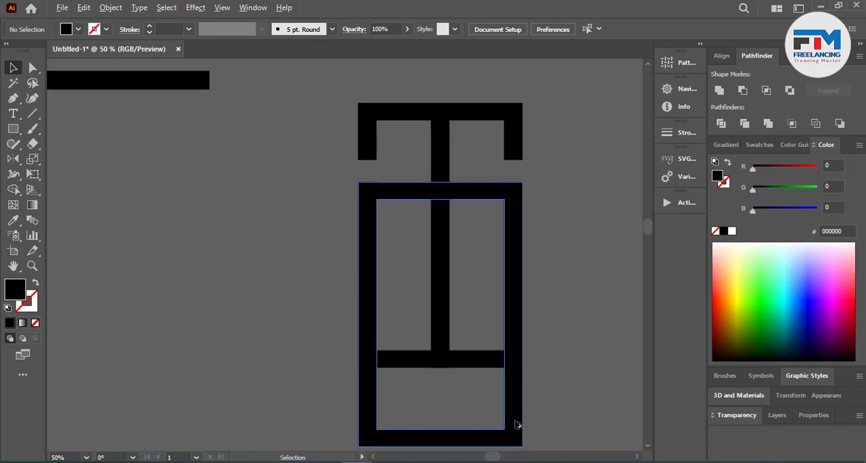
Step: Duplicate the lower frame straight down so the copy's top edge crosses the vertical bar above the upper frame's bottom edge
{"action": "left_click_drag", "start_coordinate": [516, 424], "coordinate": [517, 445]}
{"action": "left_click_drag", "start_coordinate": [464, 228], "coordinate": [464, 266]}
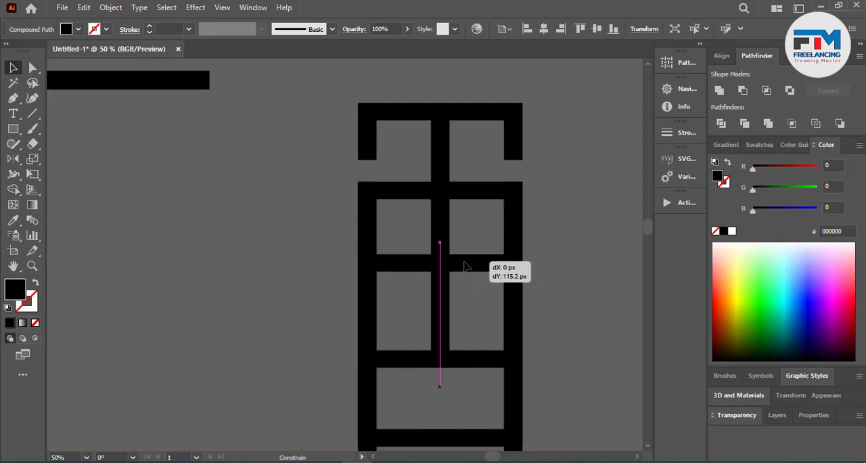
{"action": "left_click_drag", "start_coordinate": [465, 266], "coordinate": [464, 293]}
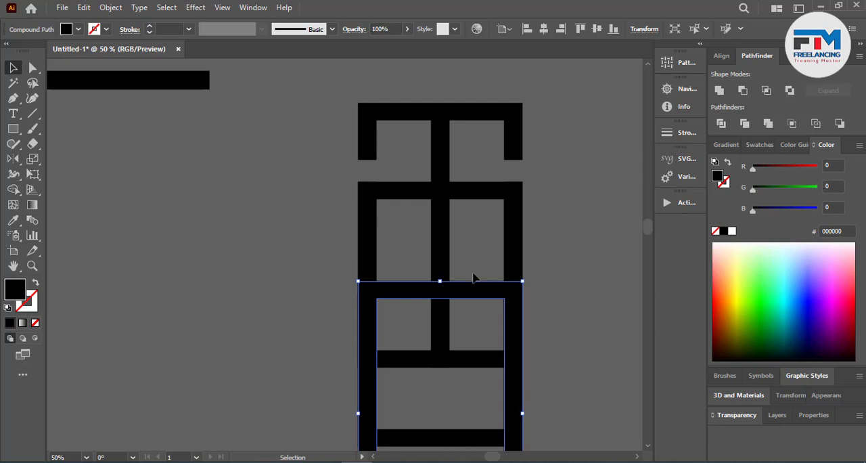
Step: Apply Offset Path with a 50 px offset to the duplicated frame
{"action": "left_click", "coordinate": [109, 7]}
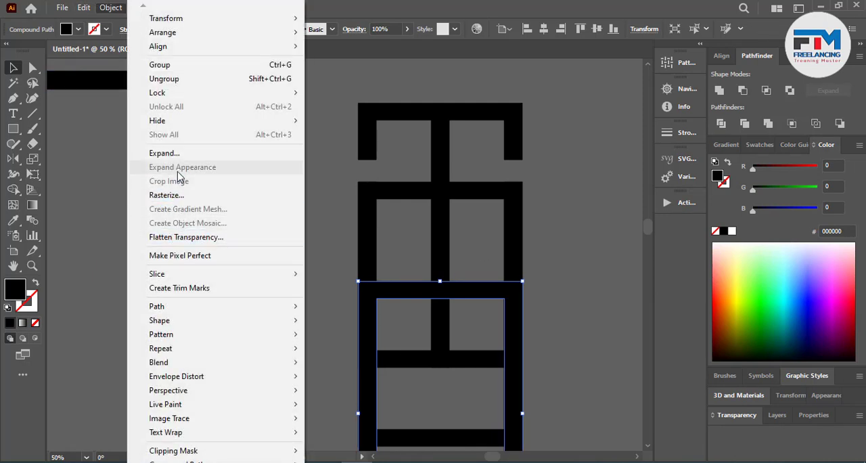
{"action": "mouse_move", "coordinate": [249, 314]}
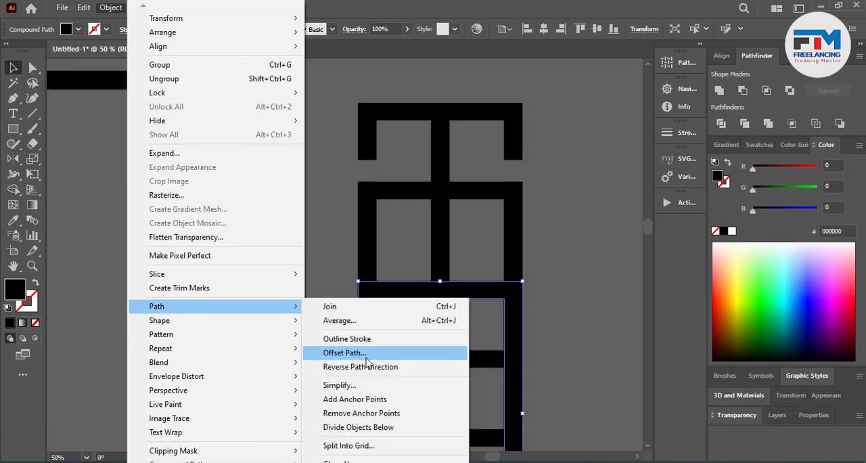
{"action": "left_click", "coordinate": [372, 355]}
{"action": "left_click", "coordinate": [653, 251]}
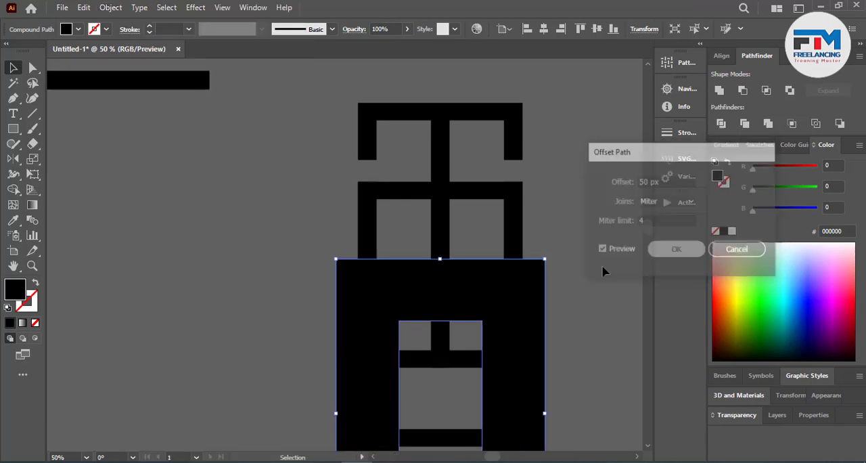
Step: Cut a gap in the right side just above the duplicated frame with Shape Builder, and delete the offset shape
{"action": "left_click", "coordinate": [12, 191]}
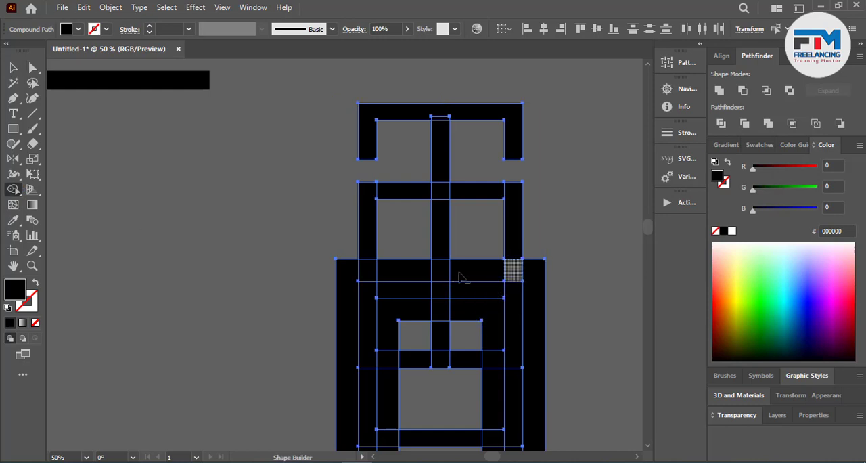
{"action": "left_click", "coordinate": [13, 68]}
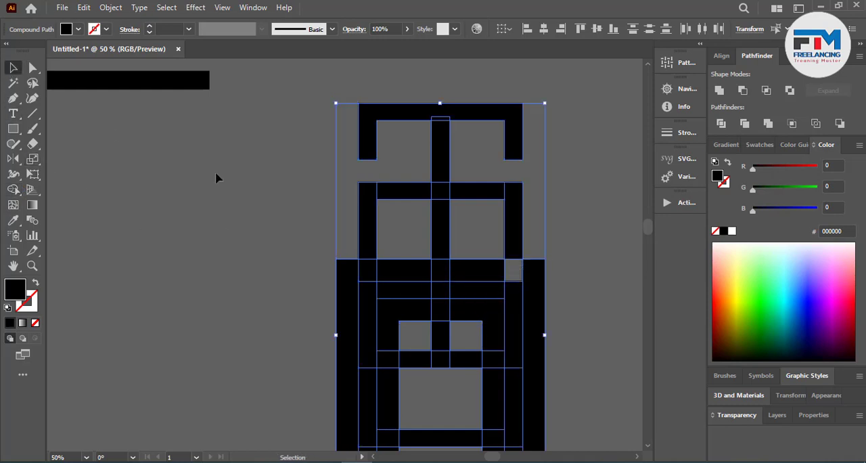
{"action": "left_click", "coordinate": [567, 316]}
{"action": "left_click", "coordinate": [483, 323]}
{"action": "key", "text": "Delete"}
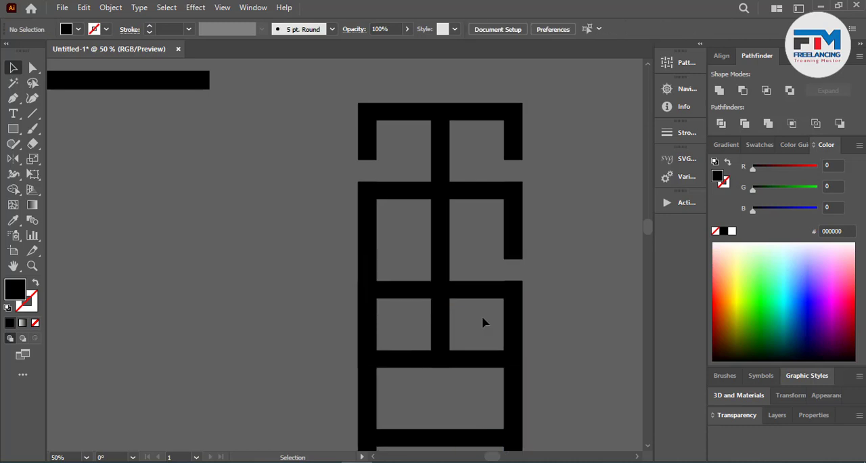
Step: Apply Offset Path with a 50 px offset to the vertical bar
{"action": "left_click", "coordinate": [440, 245]}
{"action": "left_click", "coordinate": [110, 7]}
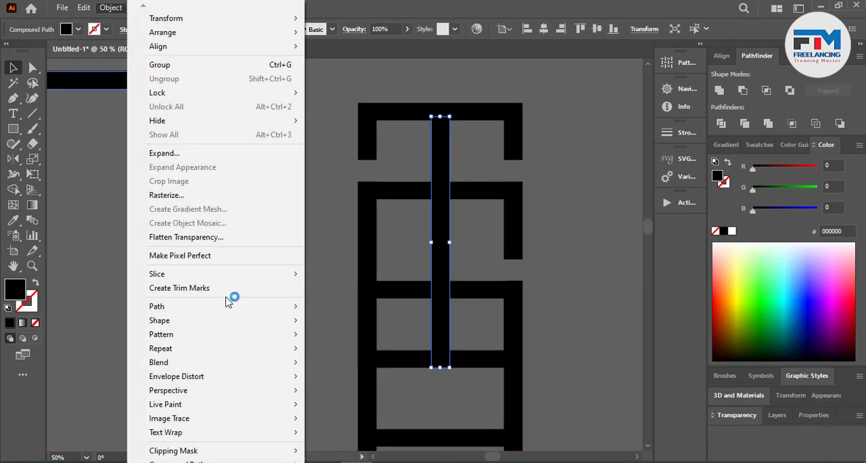
{"action": "mouse_move", "coordinate": [182, 308]}
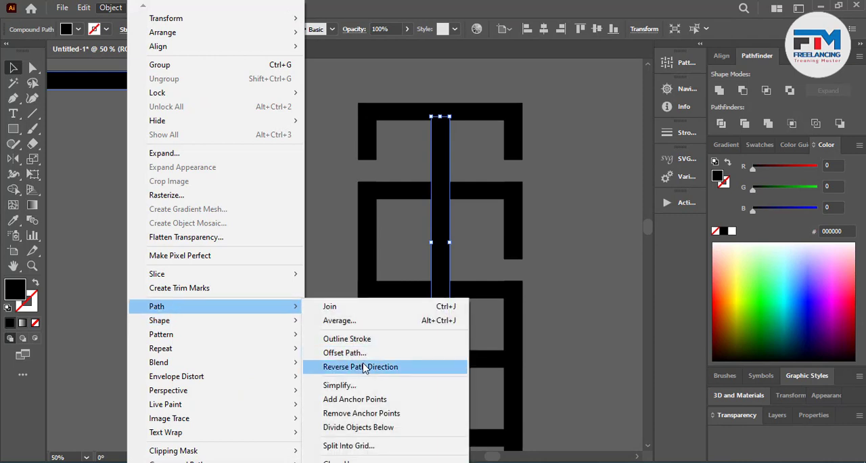
{"action": "left_click", "coordinate": [347, 353]}
{"action": "left_click", "coordinate": [674, 251]}
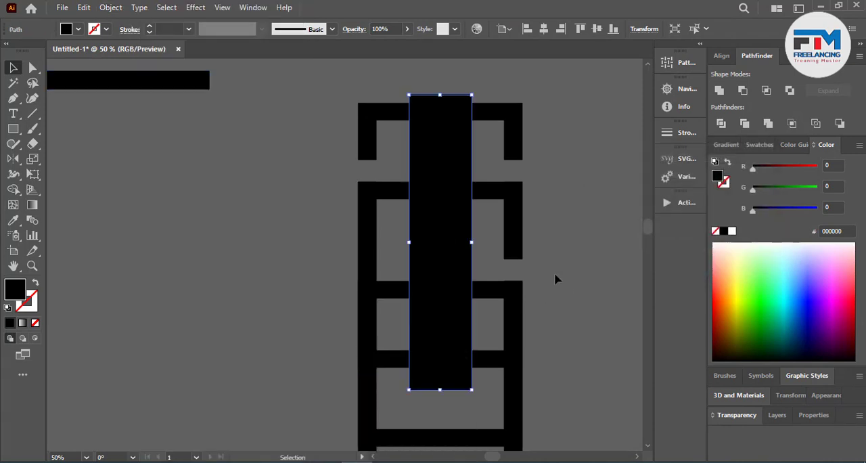
Step: Remove the duplicated frame's top-edge piece just right of the vertical bar with Shape Builder, and delete the offset shape
{"action": "left_click_drag", "start_coordinate": [555, 279], "coordinate": [335, 324]}
{"action": "left_click", "coordinate": [14, 190]}
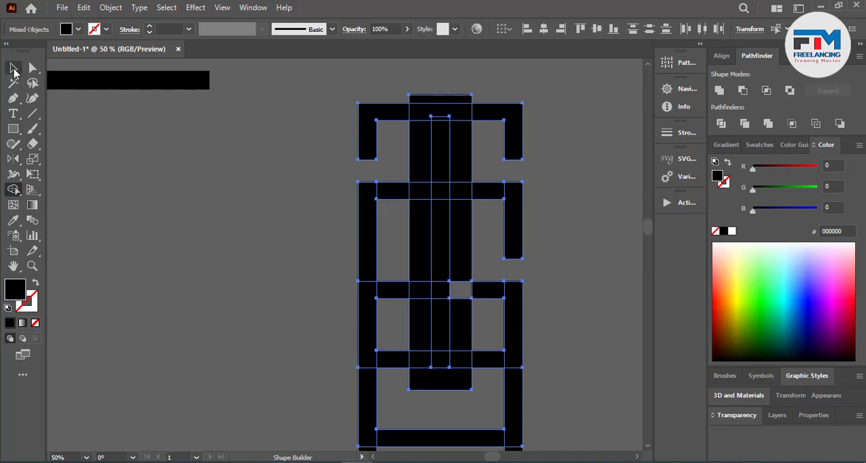
{"action": "left_click", "coordinate": [13, 68]}
{"action": "left_click", "coordinate": [201, 229]}
{"action": "left_click", "coordinate": [464, 319]}
{"action": "key", "text": "Delete"}
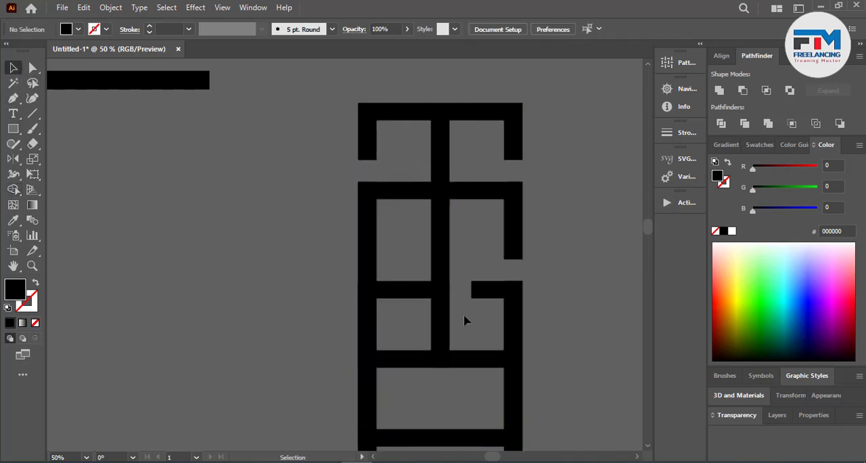
Step: Select the overlapping frames and remove the side pieces and crossbar directly below the upper frame's bottom edge with Shape Builder
{"action": "scroll", "coordinate": [464, 320], "scroll_direction": "down", "scroll_amount": 5}
{"action": "scroll", "coordinate": [267, 206], "scroll_direction": "right", "scroll_amount": 3}
{"action": "left_click_drag", "start_coordinate": [267, 206], "coordinate": [560, 314]}
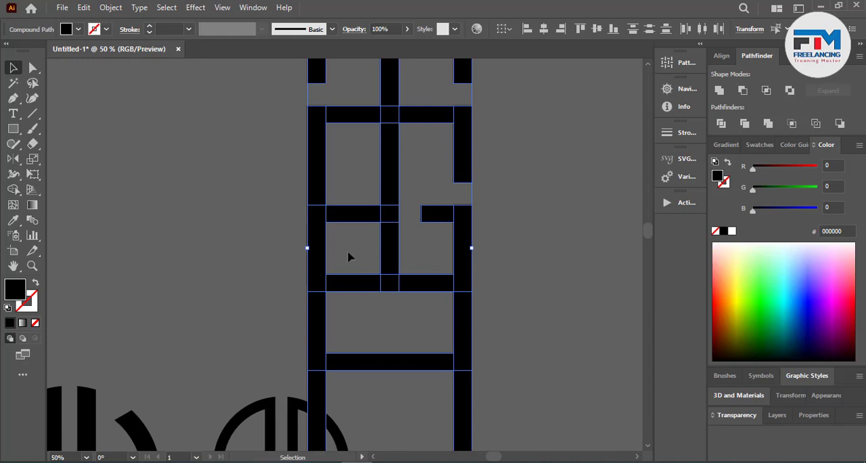
{"action": "left_click", "coordinate": [15, 191]}
{"action": "mouse_move", "coordinate": [228, 308]}
{"action": "left_mouse_down"}
{"action": "mouse_move", "coordinate": [478, 340]}
{"action": "mouse_move", "coordinate": [352, 369]}
{"action": "left_mouse_up"}
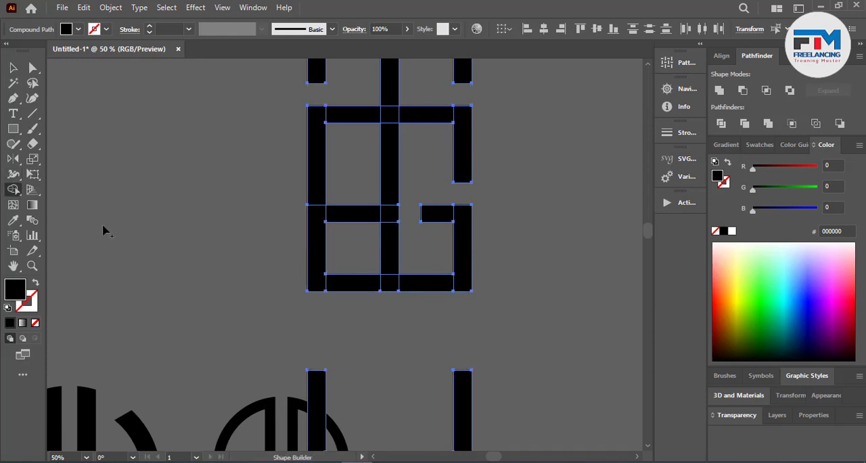
{"action": "left_click", "coordinate": [13, 68]}
{"action": "left_click", "coordinate": [209, 236]}
Step: Separate the duplicated frame into individual pieces and delete its U-shaped bottom leftover and the crossbar left of the vertical bar
{"action": "key", "text": "ctrl+minus"}
{"action": "left_click", "coordinate": [338, 299]}
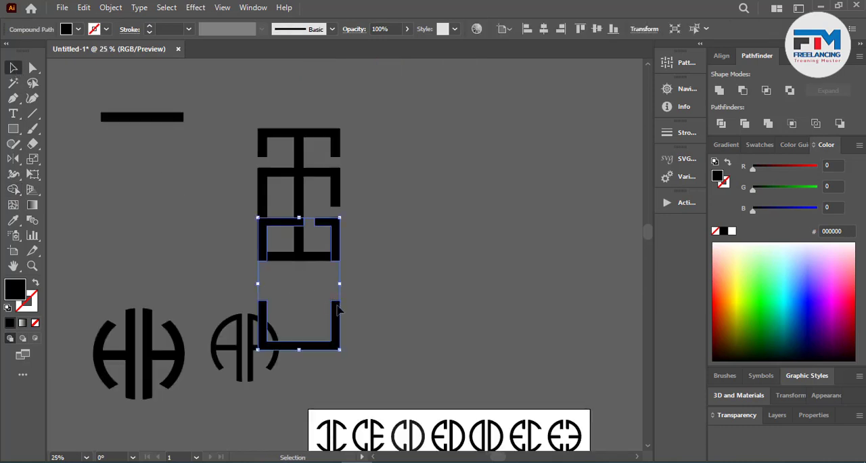
{"action": "right_click", "coordinate": [338, 309]}
{"action": "left_click", "coordinate": [395, 189]}
{"action": "left_click", "coordinate": [406, 265]}
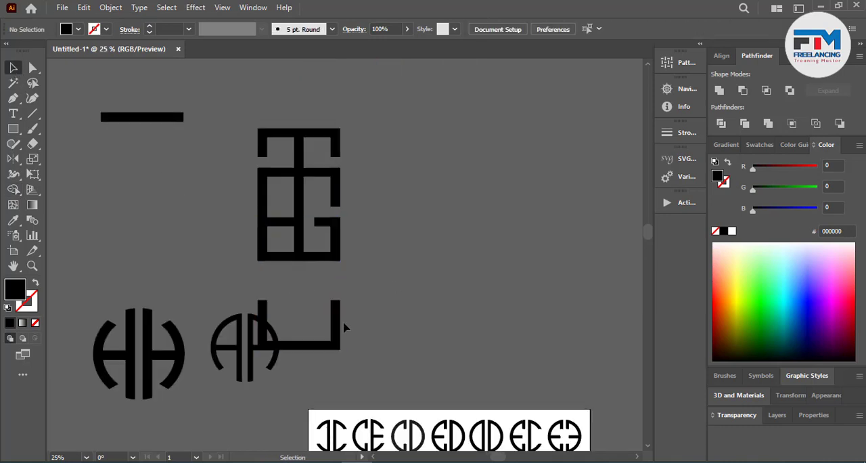
{"action": "left_click", "coordinate": [337, 317]}
{"action": "key", "text": "Delete"}
{"action": "left_click", "coordinate": [283, 223]}
{"action": "key", "text": "Delete"}
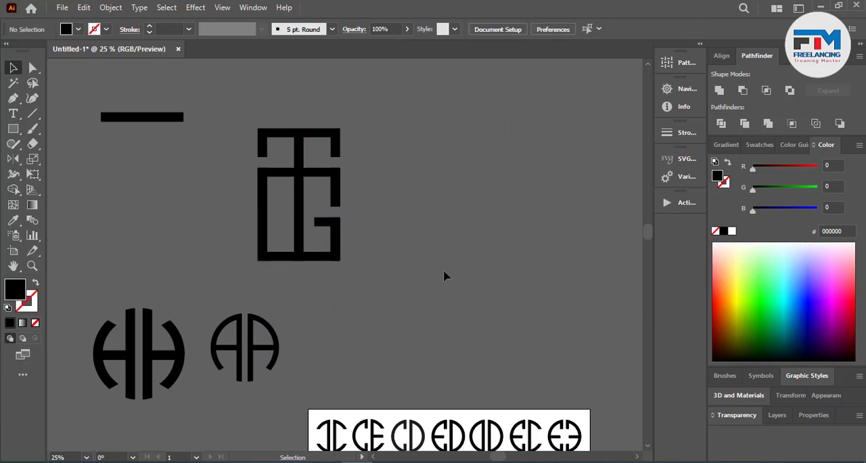
Step: Select all pieces of the TG monogram and move them together slightly up and to the right
{"action": "scroll", "coordinate": [386, 298], "scroll_direction": "down", "scroll_amount": 1}
{"action": "scroll", "coordinate": [344, 193], "scroll_direction": "up", "scroll_amount": 1}
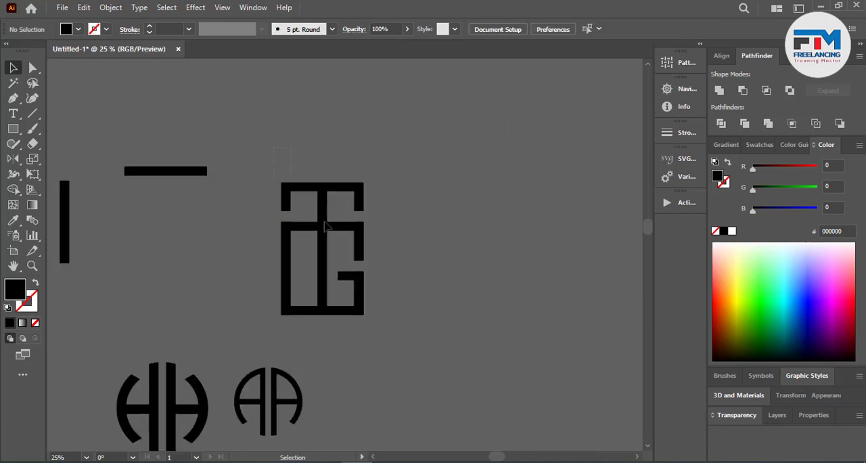
{"action": "left_click_drag", "start_coordinate": [325, 222], "coordinate": [397, 330]}
{"action": "left_click_drag", "start_coordinate": [330, 311], "coordinate": [369, 279]}
Step: Try to unite the TG monogram's pieces into one shape with Pathfinder, and undo the union
{"action": "left_click", "coordinate": [720, 90]}
{"action": "left_click", "coordinate": [381, 210]}
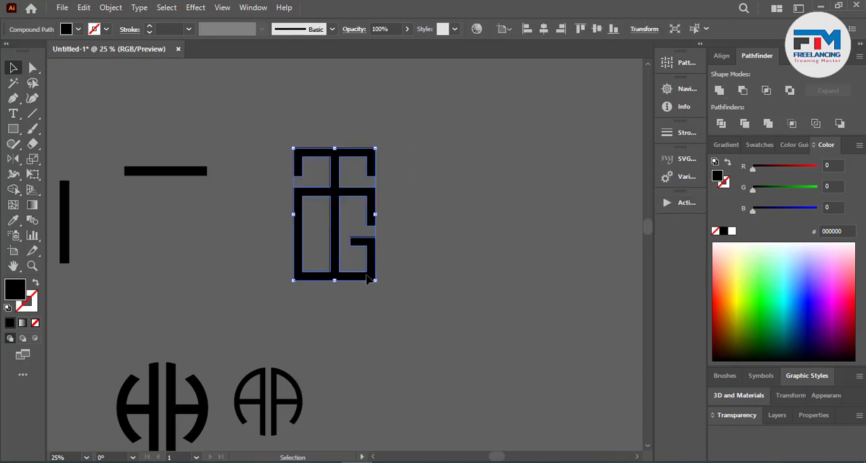
{"action": "left_click", "coordinate": [436, 269]}
{"action": "scroll", "coordinate": [286, 235], "scroll_direction": "up", "scroll_amount": 2}
{"action": "key", "text": "ctrl+z"}
{"action": "key", "text": "ctrl+z"}
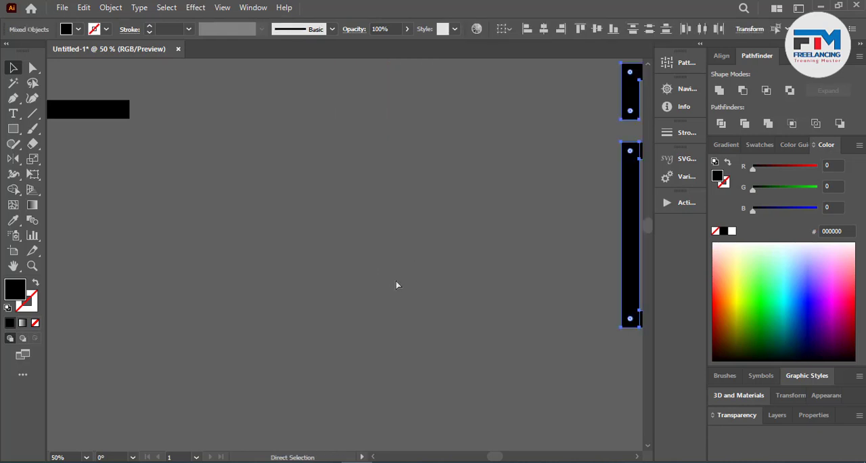
Step: Apply Offset Path to the TG monogram's outer frame with a 50 px offset and Miter joins
{"action": "scroll", "coordinate": [230, 305], "scroll_direction": "down", "scroll_amount": 2}
{"action": "left_click", "coordinate": [488, 353]}
{"action": "scroll", "coordinate": [509, 294], "scroll_direction": "up", "scroll_amount": 2}
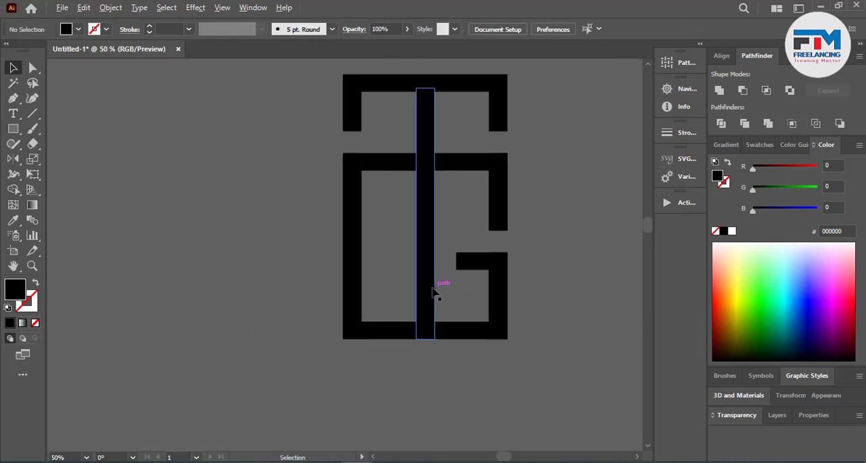
{"action": "left_click", "coordinate": [433, 292]}
{"action": "left_click", "coordinate": [454, 336], "text": "shift"}
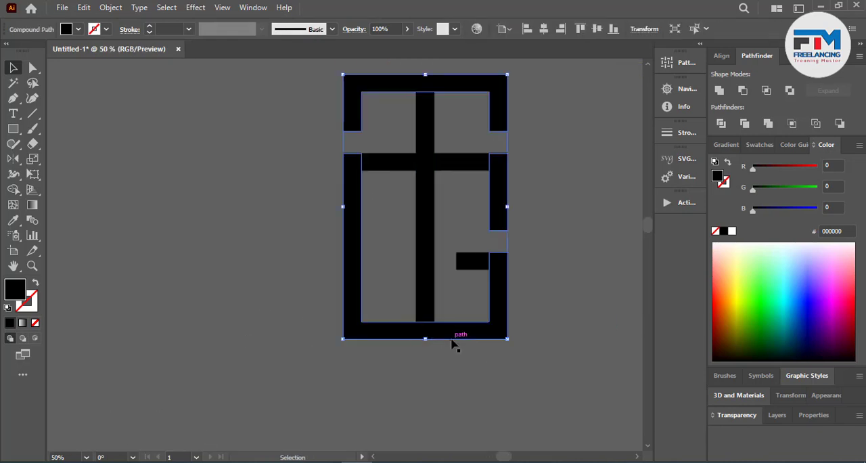
{"action": "left_click", "coordinate": [85, 6]}
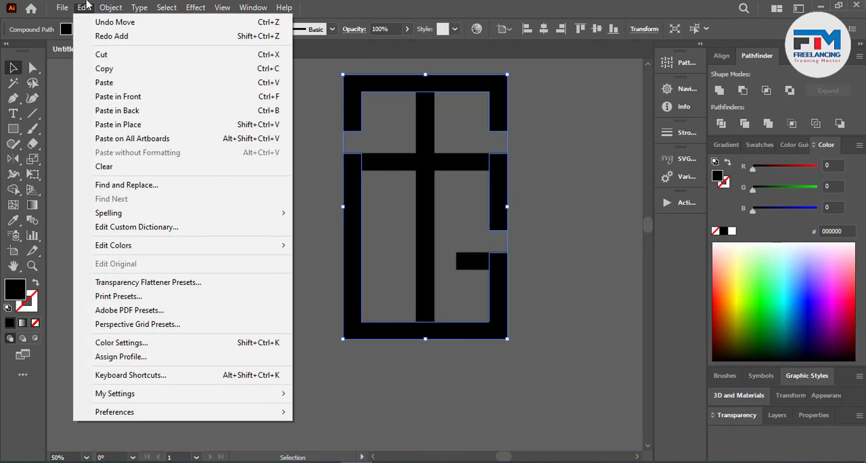
{"action": "mouse_move", "coordinate": [109, 6]}
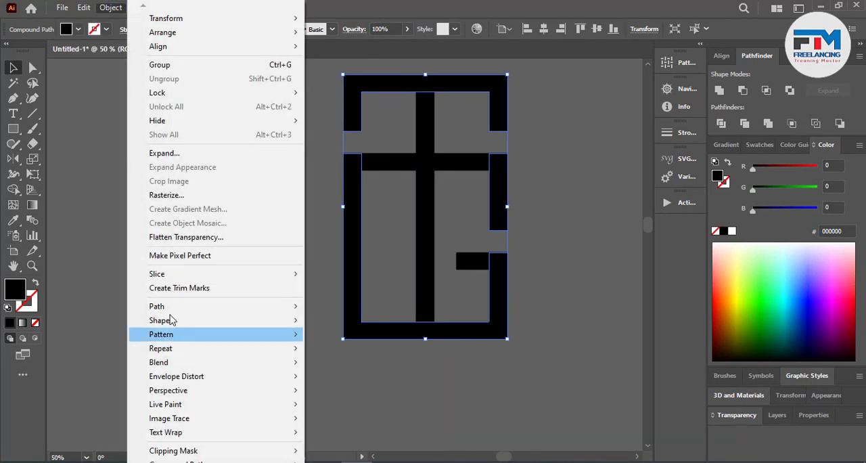
{"action": "mouse_move", "coordinate": [170, 307]}
{"action": "left_click", "coordinate": [369, 353]}
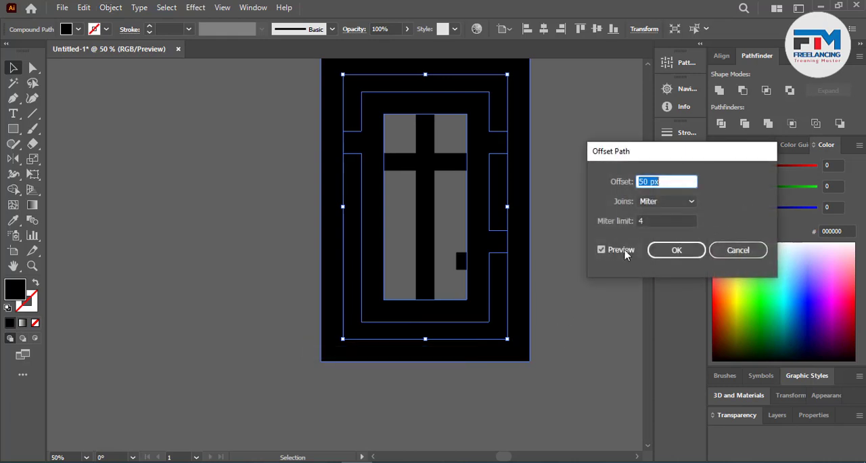
{"action": "left_click", "coordinate": [669, 250]}
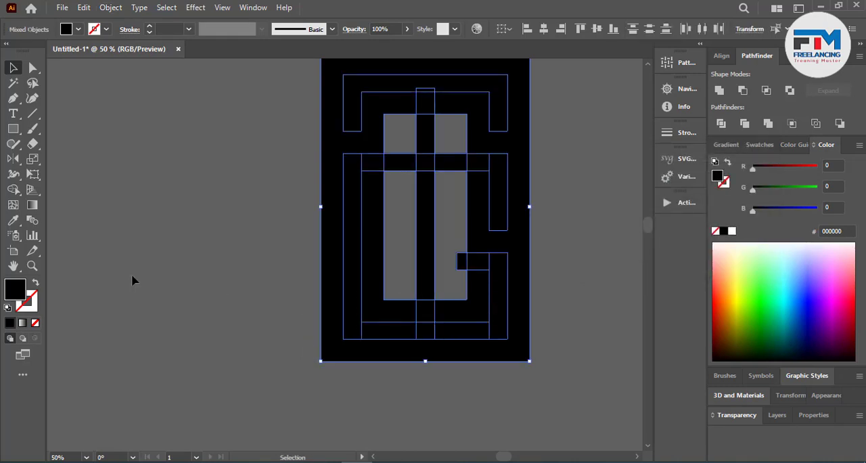
Step: Remove the vertical bar's piece just above the bottom edge with Shape Builder, and delete the offset shape
{"action": "left_click", "coordinate": [12, 190]}
{"action": "left_click", "coordinate": [423, 310]}
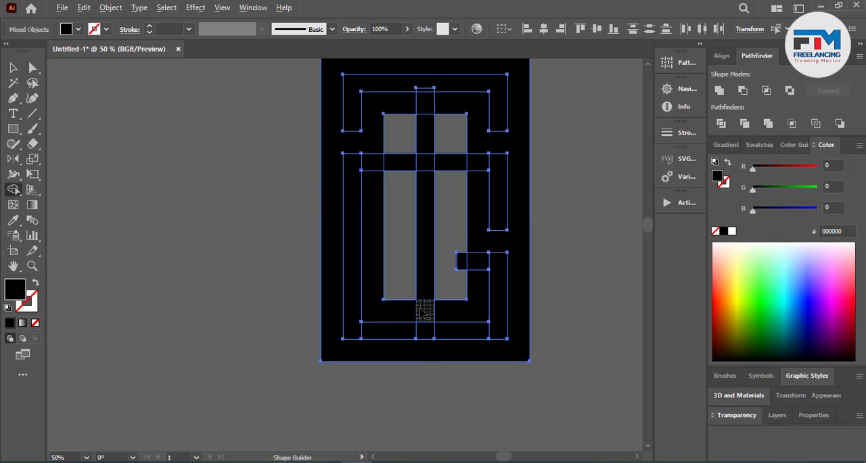
{"action": "left_click", "coordinate": [12, 68]}
{"action": "left_click", "coordinate": [254, 205]}
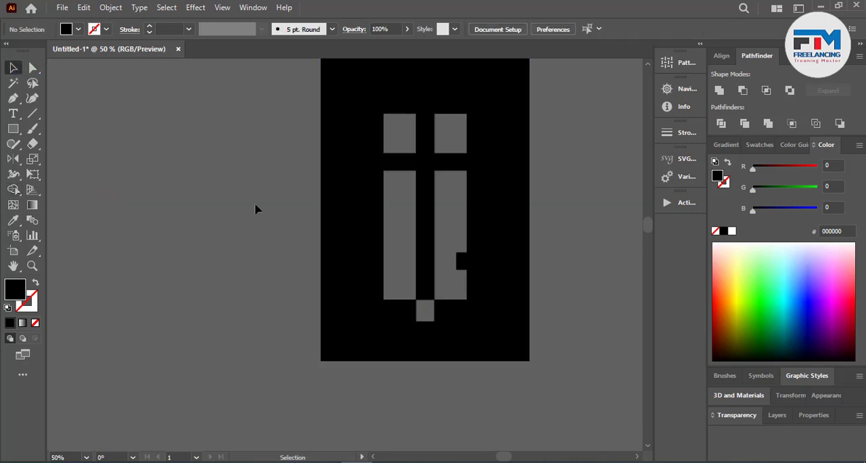
{"action": "left_click", "coordinate": [521, 318]}
{"action": "key", "text": "Delete"}
Step: Select all pieces of the TG monogram, unite them into one shape with Pathfinder, and deselect it
{"action": "scroll", "coordinate": [375, 342], "scroll_direction": "down", "scroll_amount": 1}
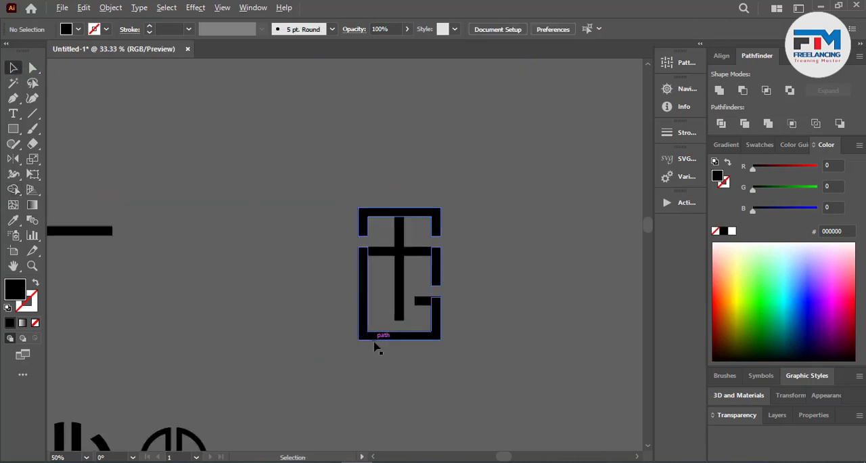
{"action": "left_click_drag", "start_coordinate": [315, 187], "coordinate": [519, 394]}
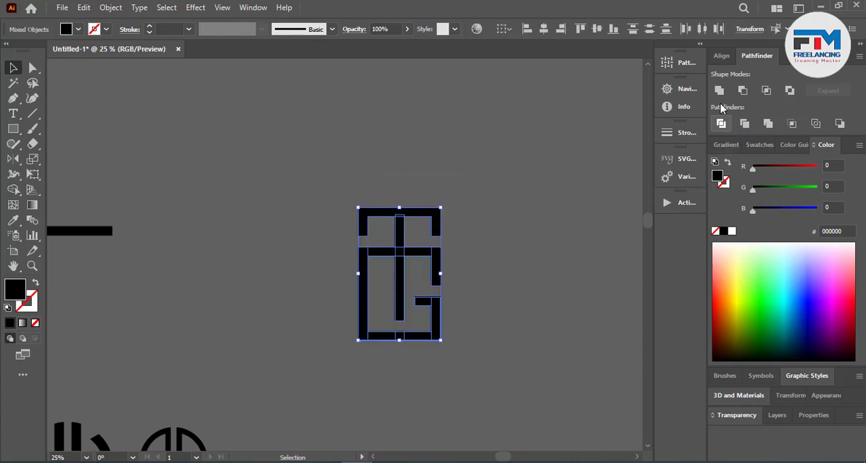
{"action": "left_click", "coordinate": [481, 266]}
Step: Move the TG monogram below and left of the artboard and scale it down to about 125 by 200 px
{"action": "scroll", "coordinate": [480, 271], "scroll_direction": "down", "scroll_amount": 4}
{"action": "scroll", "coordinate": [473, 290], "scroll_direction": "up", "scroll_amount": 5}
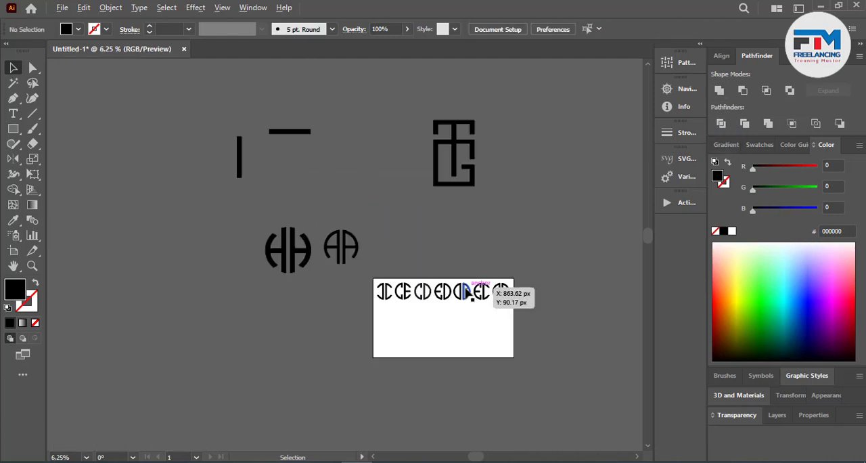
{"action": "scroll", "coordinate": [435, 187], "scroll_direction": "down", "scroll_amount": 1}
{"action": "scroll", "coordinate": [433, 190], "scroll_direction": "down", "scroll_amount": 1}
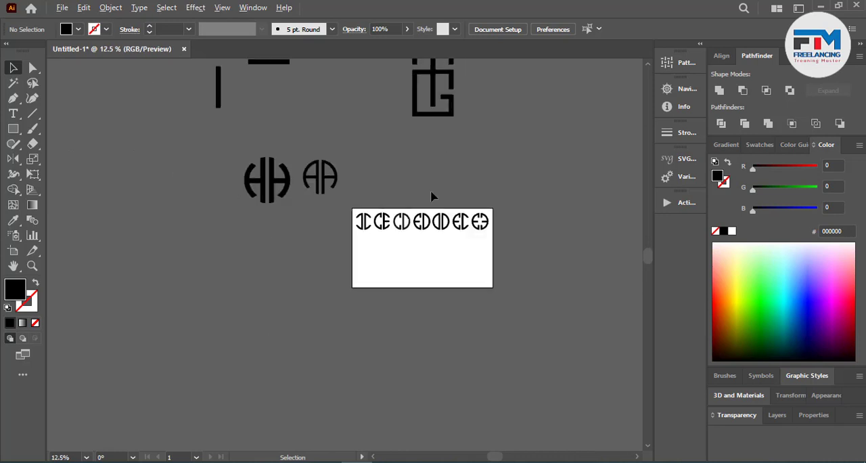
{"action": "left_click_drag", "start_coordinate": [430, 119], "coordinate": [302, 348]}
{"action": "scroll", "coordinate": [360, 334], "scroll_direction": "up", "scroll_amount": 1}
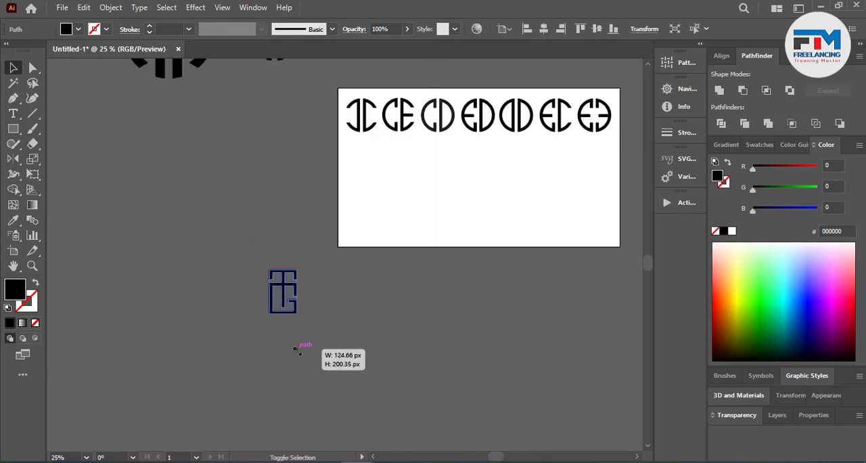
{"action": "left_click", "coordinate": [327, 351]}
Step: Place a scaled-down HH monogram on the artboard below the existing row of marks, and move the TG monogram beside it
{"action": "scroll", "coordinate": [343, 363], "scroll_direction": "up", "scroll_amount": 3}
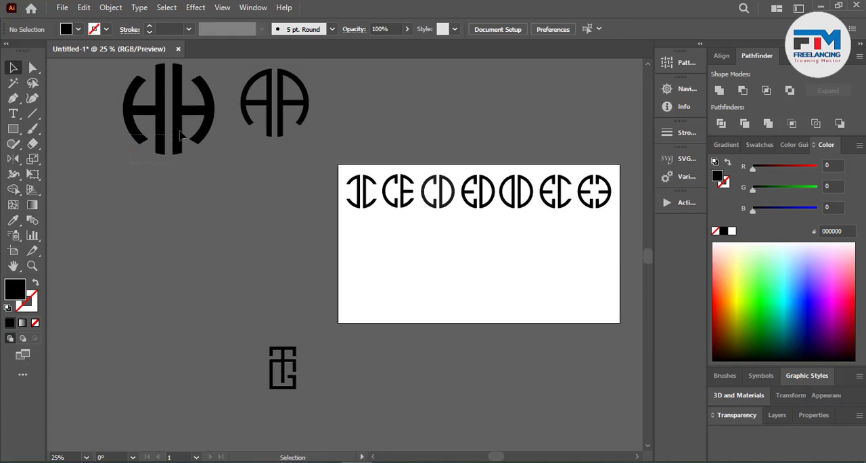
{"action": "left_click_drag", "start_coordinate": [181, 136], "coordinate": [402, 285]}
{"action": "left_click", "coordinate": [359, 355]}
{"action": "left_click_drag", "start_coordinate": [288, 359], "coordinate": [435, 280]}
{"action": "scroll", "coordinate": [328, 354], "scroll_direction": "up", "scroll_amount": 1}
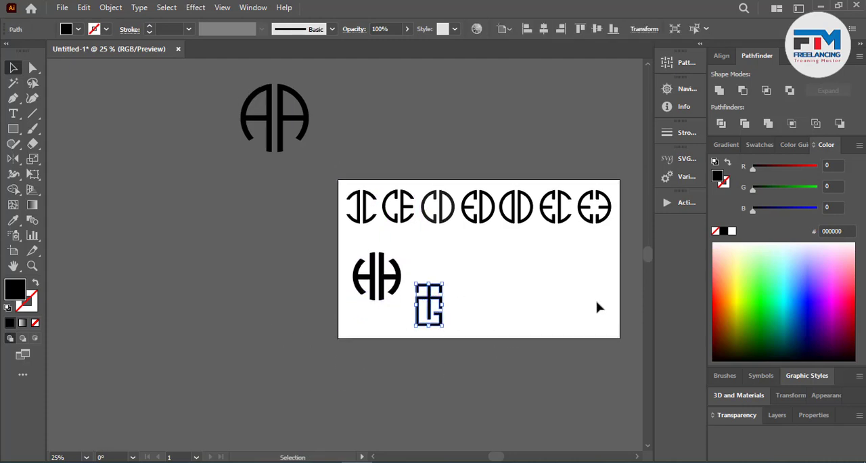